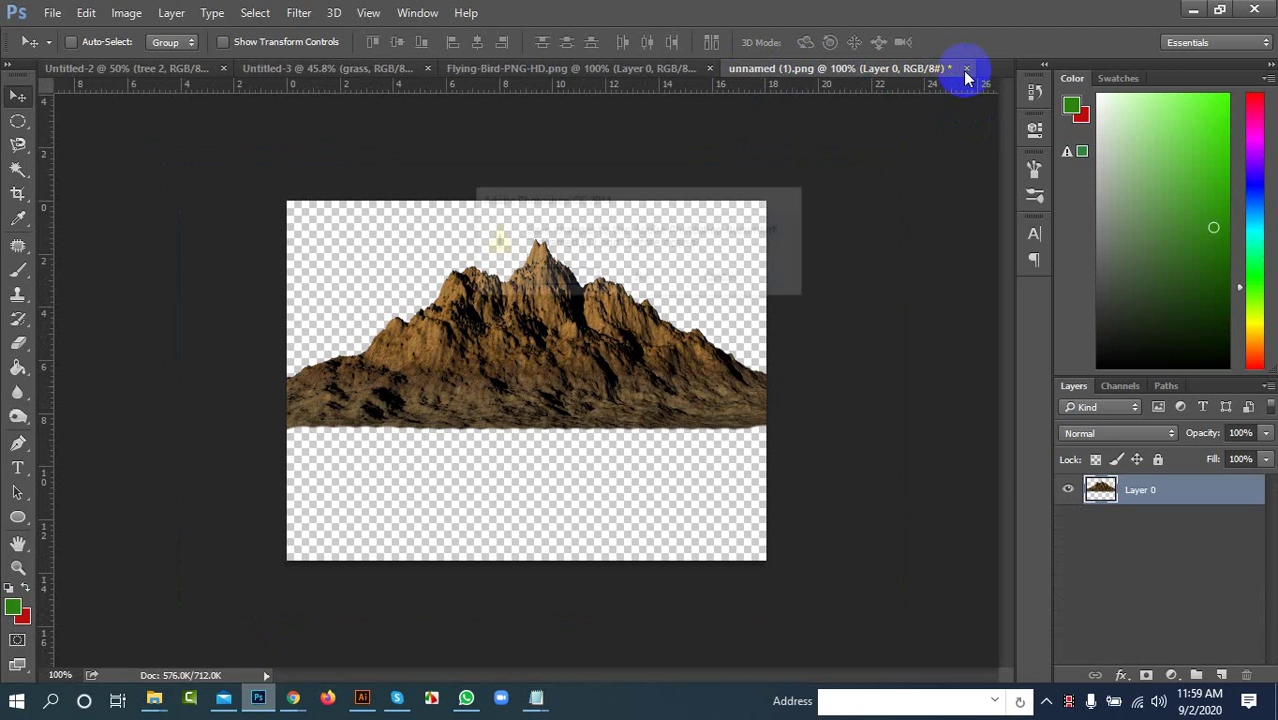
Step: Close the mountain image unnamed (1).png without saving and close Flying-Bird-PNG-HD.png
left_click(580, 275)
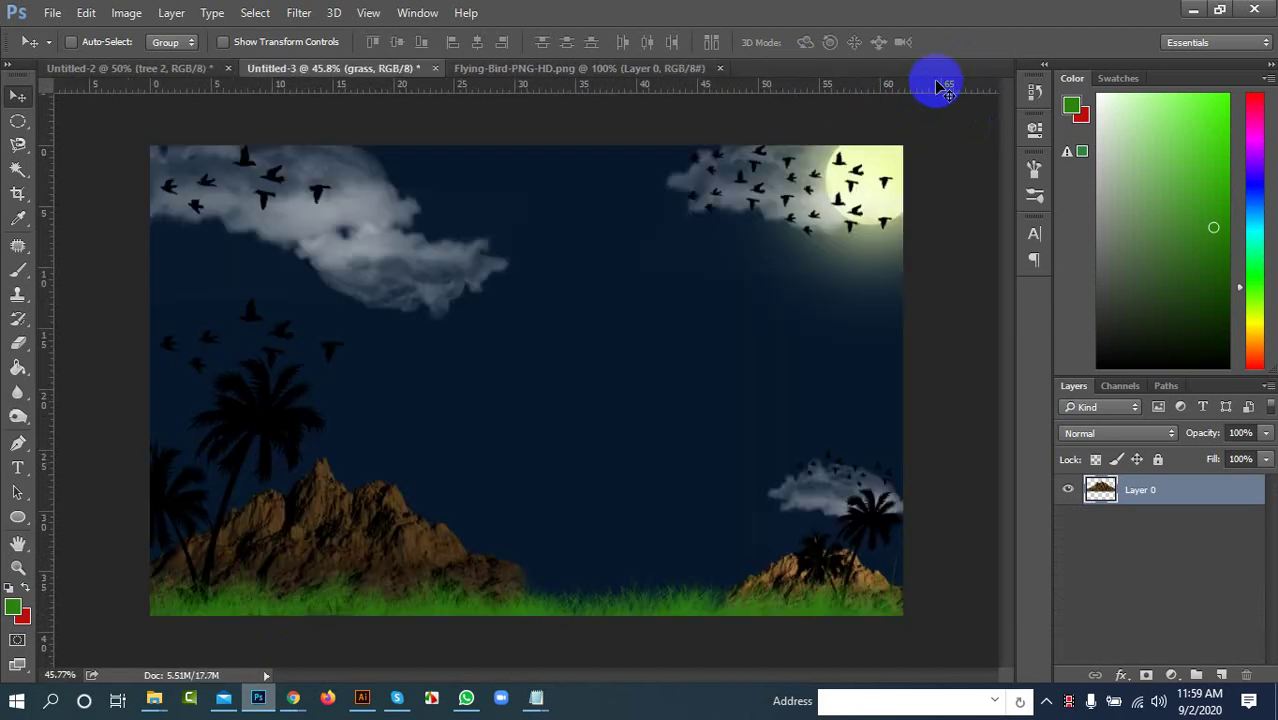
left_click(665, 70)
left_click(720, 68)
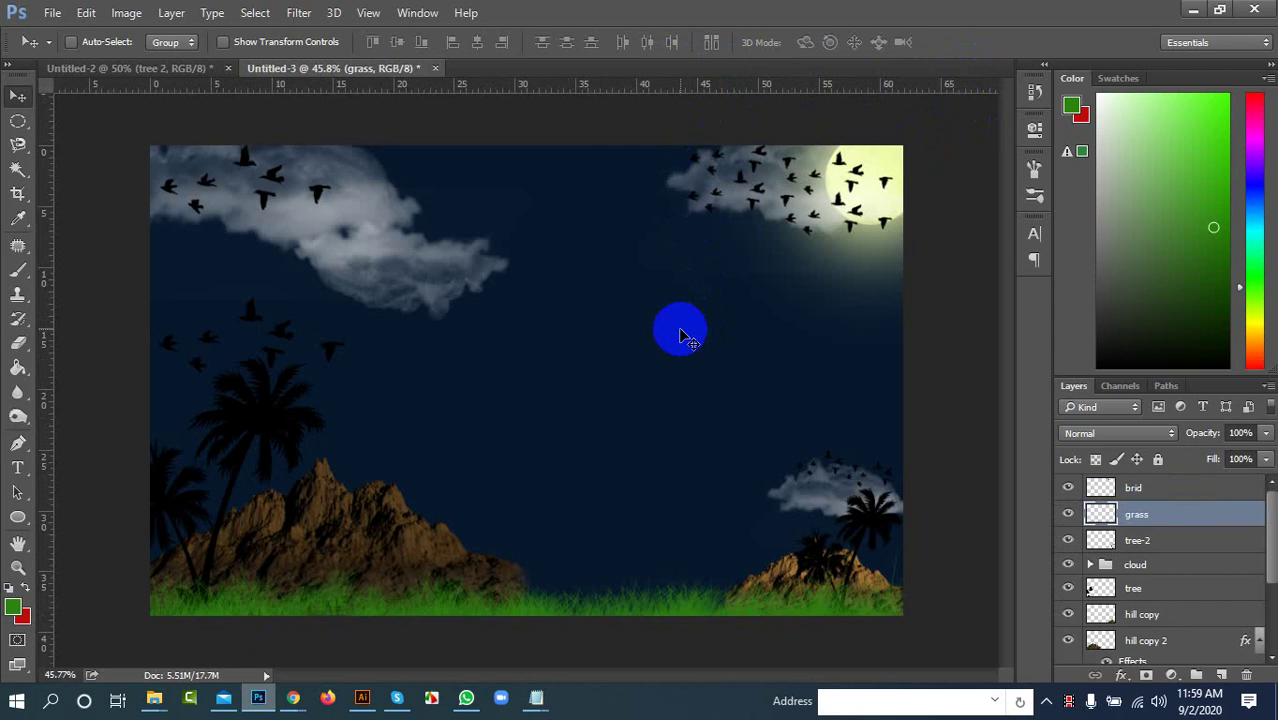
Step: Compare the Untitled-2 and Untitled-3 night scenes, and close Untitled-2 without saving its changes
left_click(184, 69)
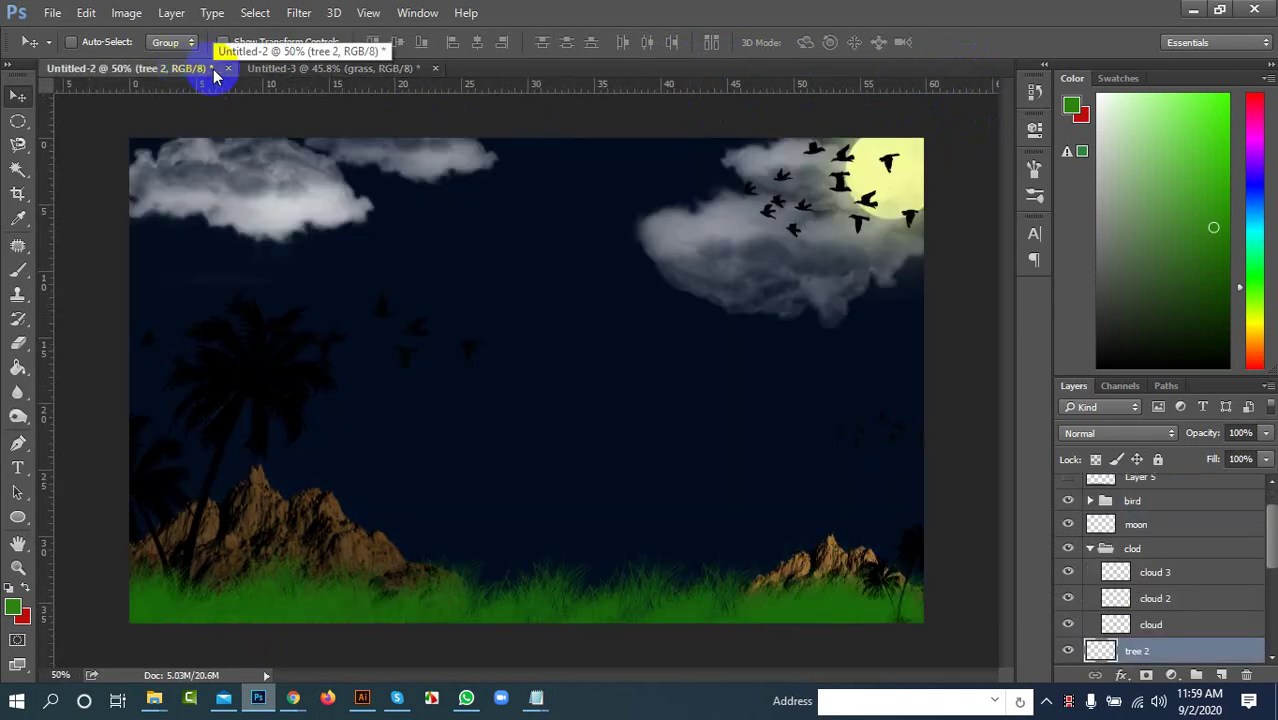
left_click(260, 70)
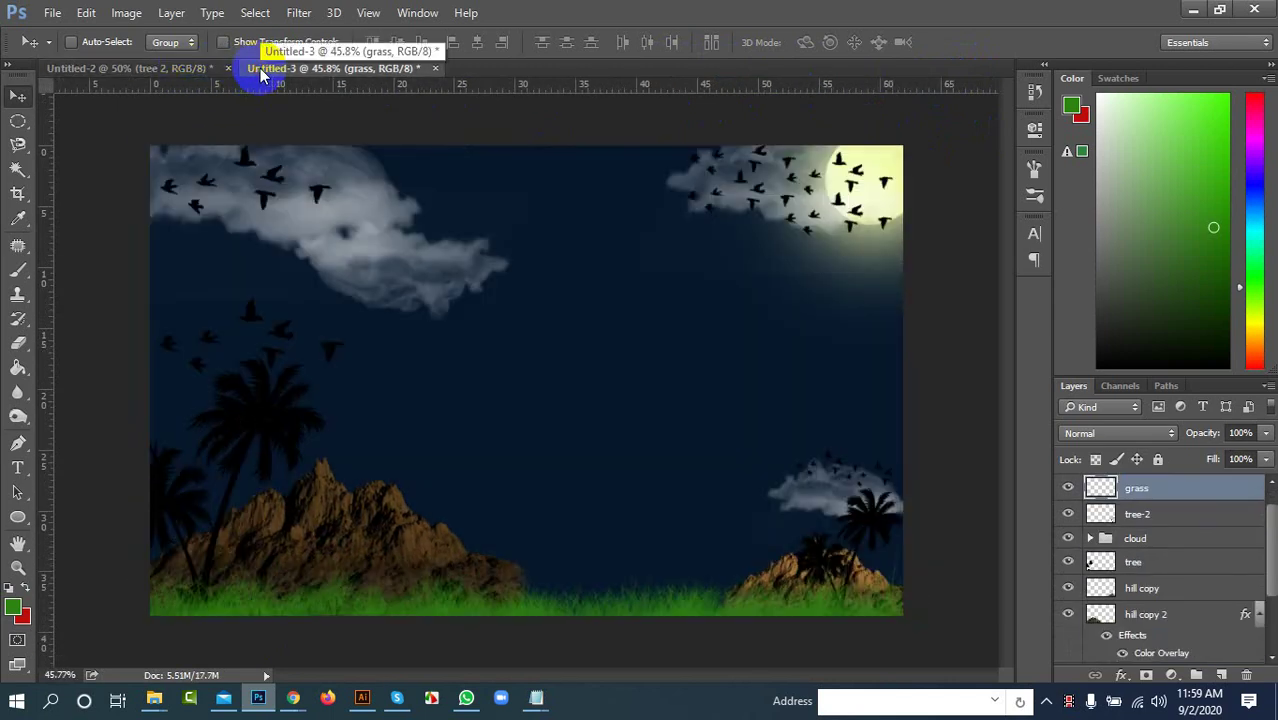
left_click(155, 69)
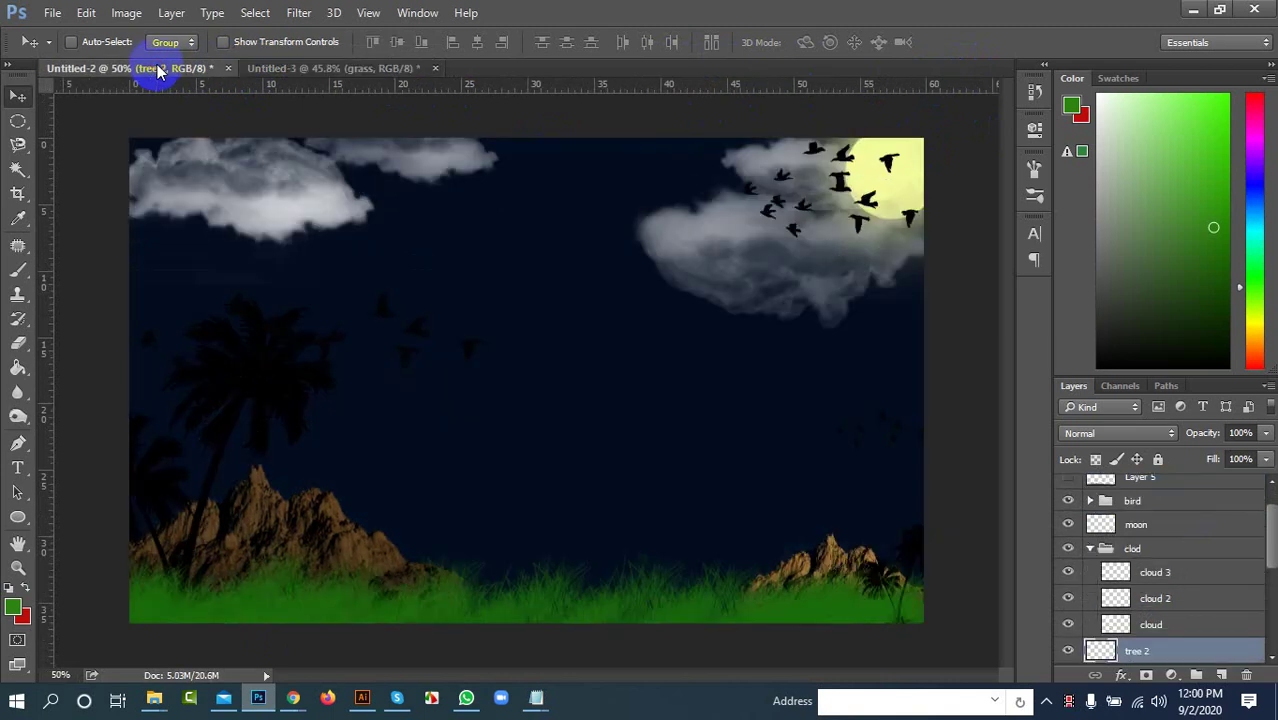
left_click(228, 68)
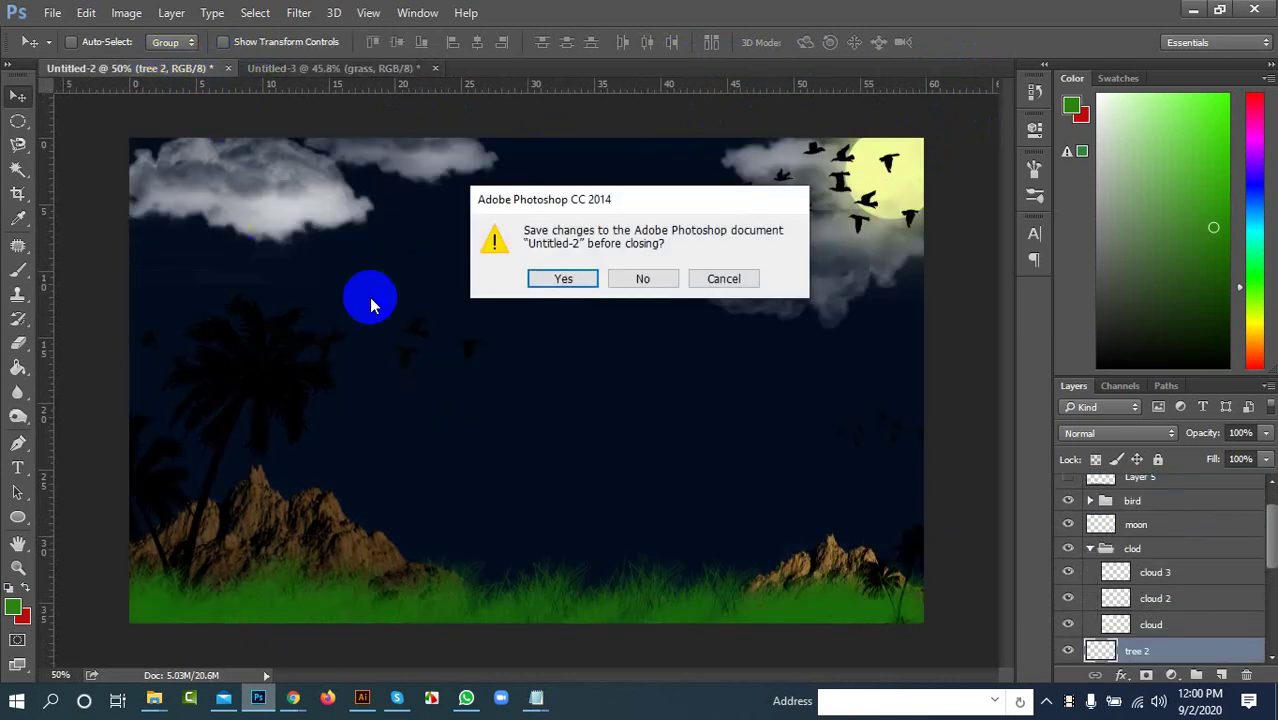
left_click(630, 277)
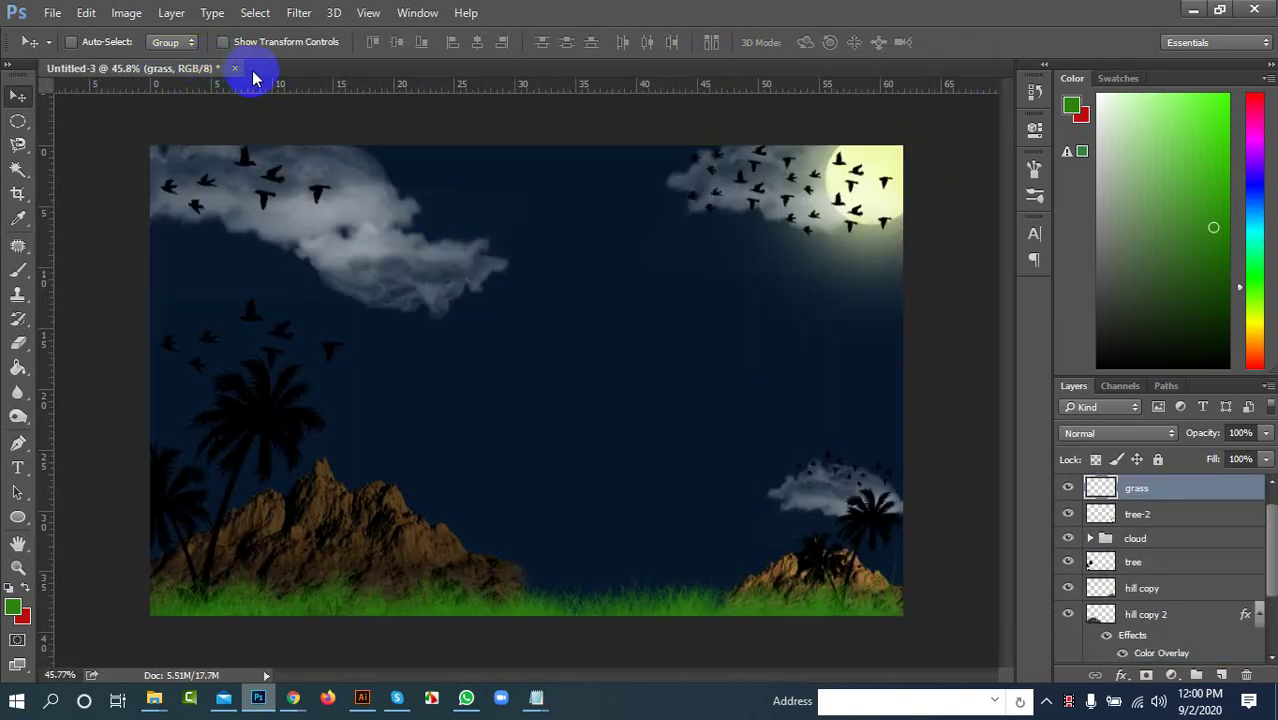
left_click(52, 12)
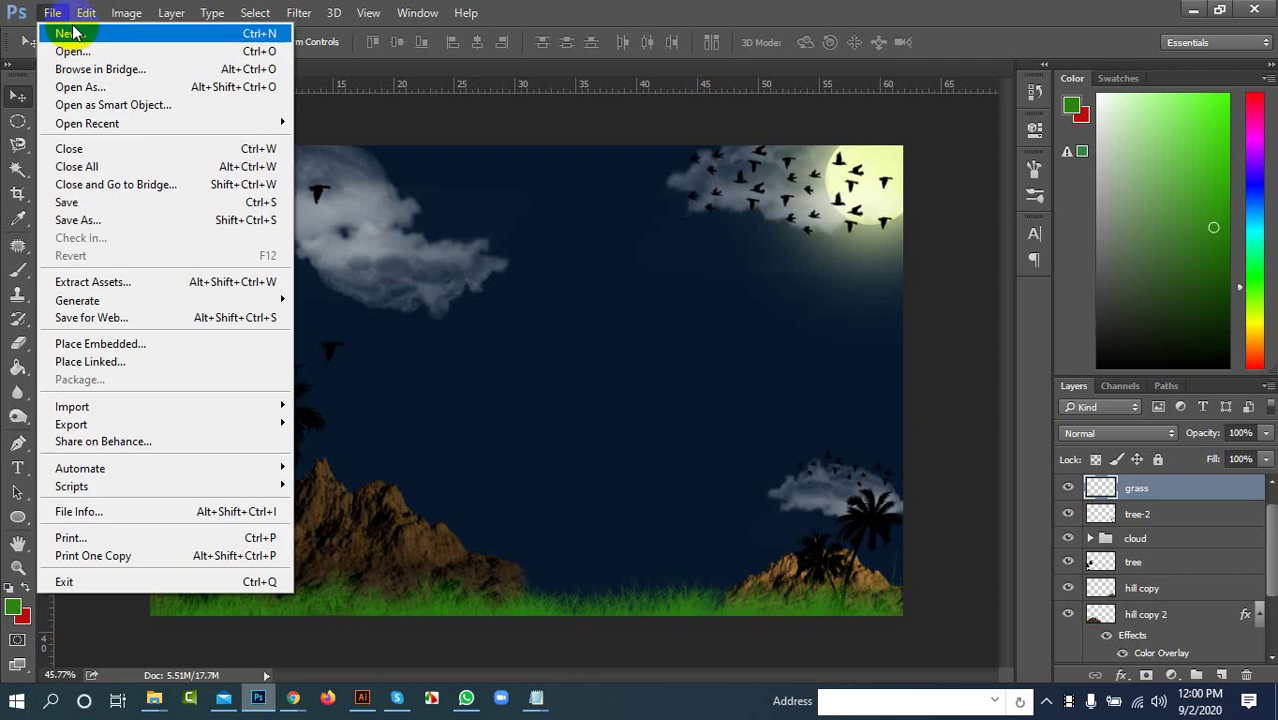
left_click(134, 36)
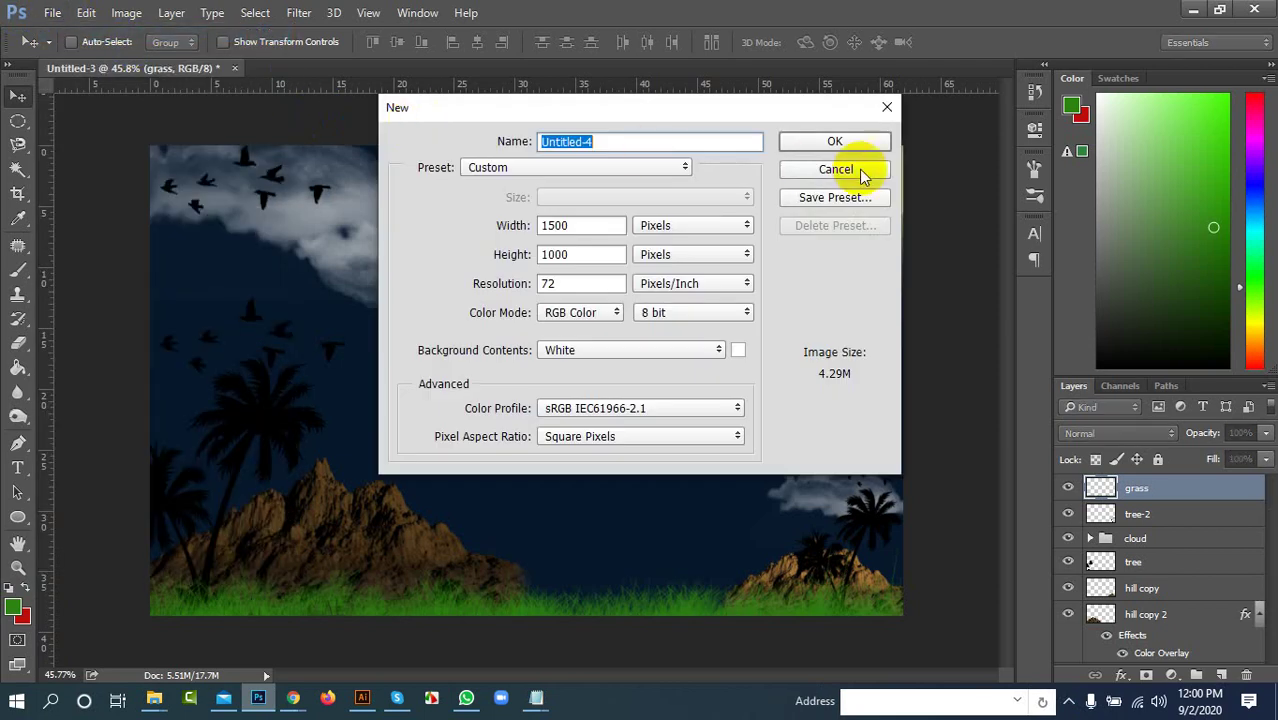
left_click(886, 107)
Step: Switch to the Google Meet call in Chrome and look through the list of participants
left_click(1193, 9)
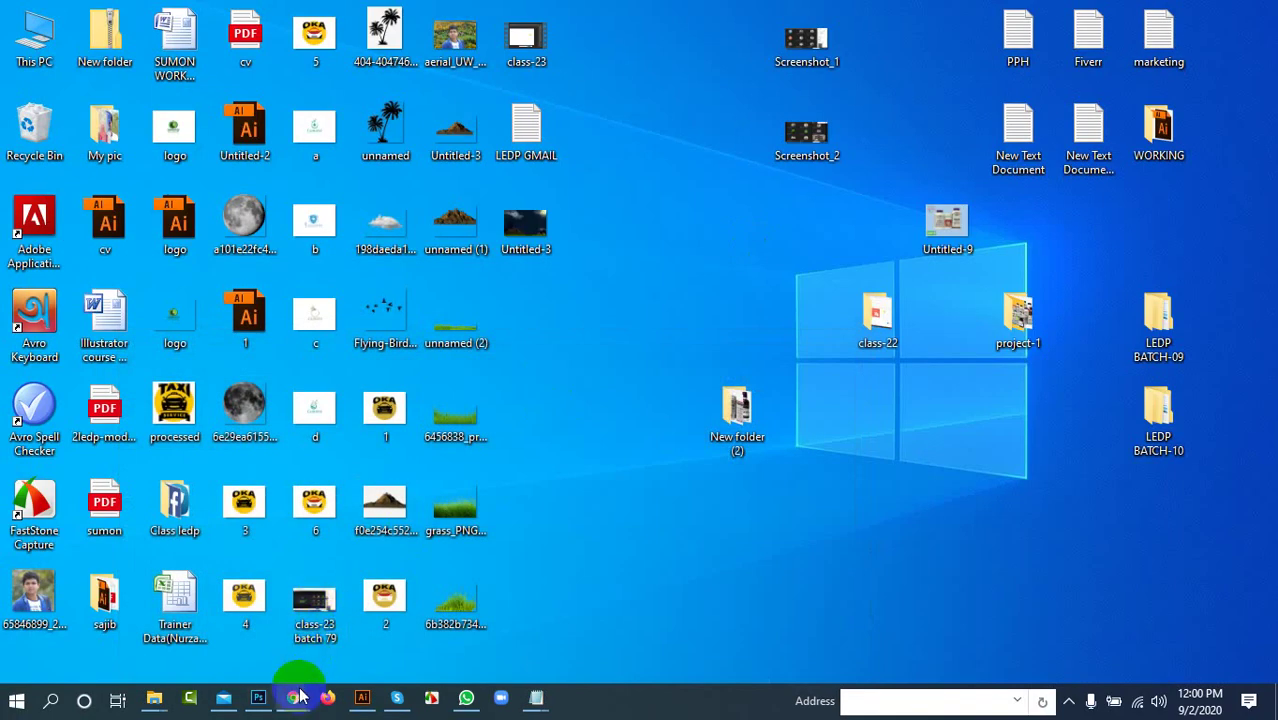
mouse_move(293, 690)
left_click(282, 640)
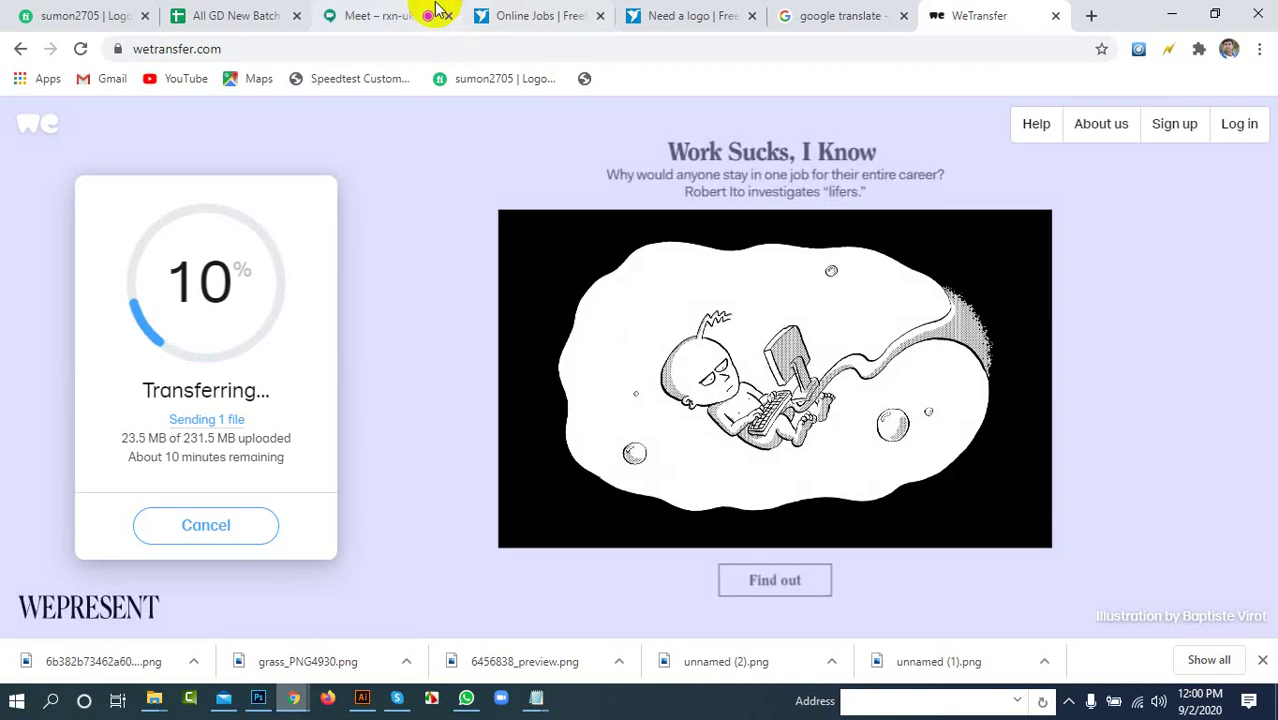
left_click(432, 14)
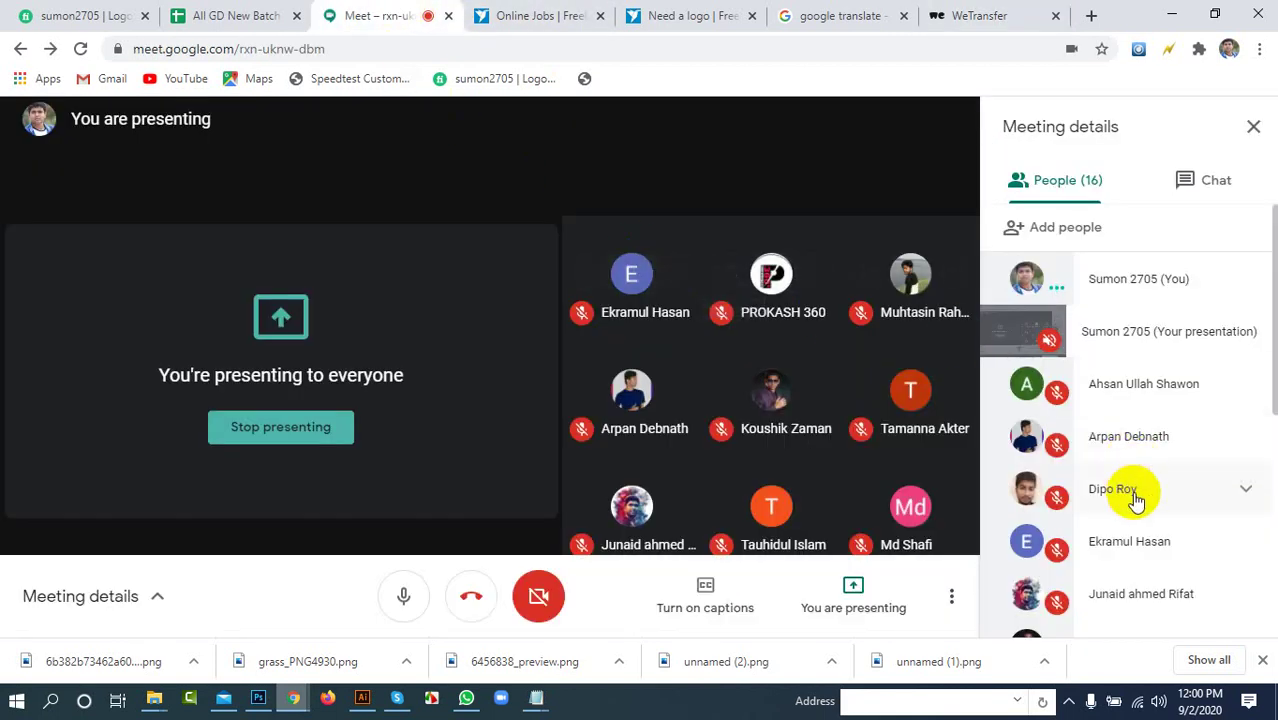
scroll(1133, 494, "down", 5)
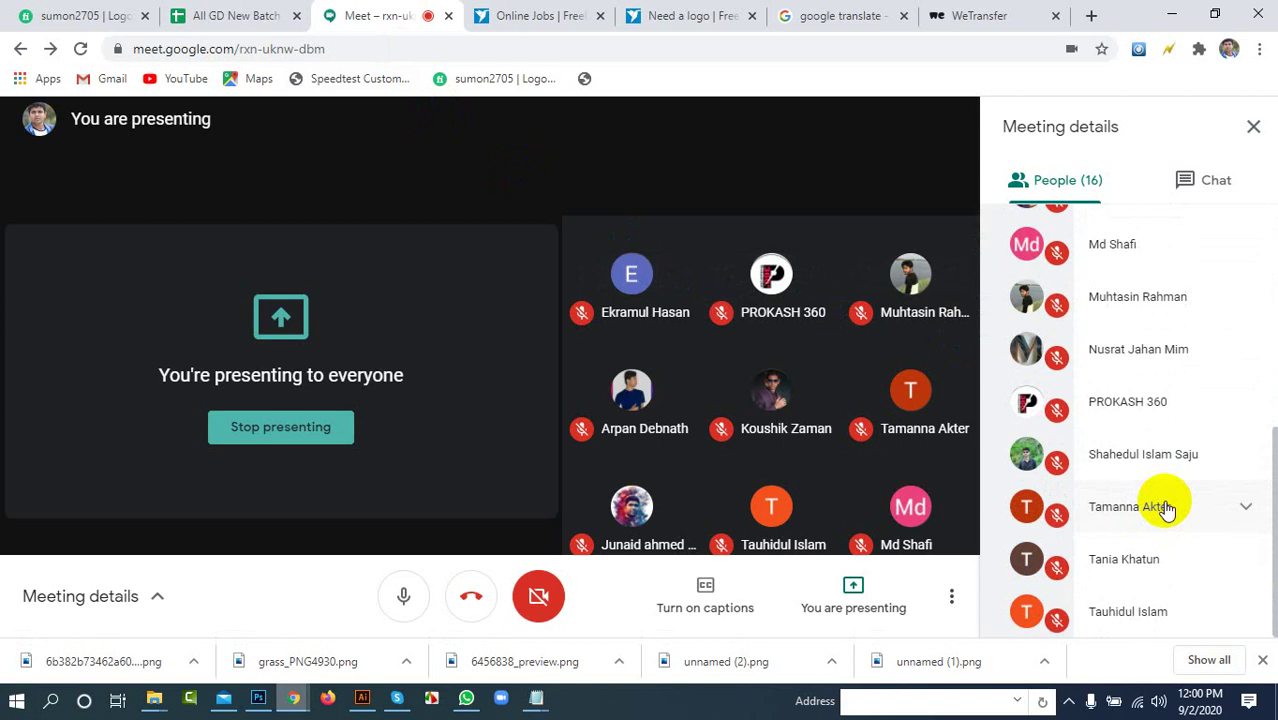
Step: Mute the microphone in the meeting while checking the participant list, and unmute it again
left_click(416, 597)
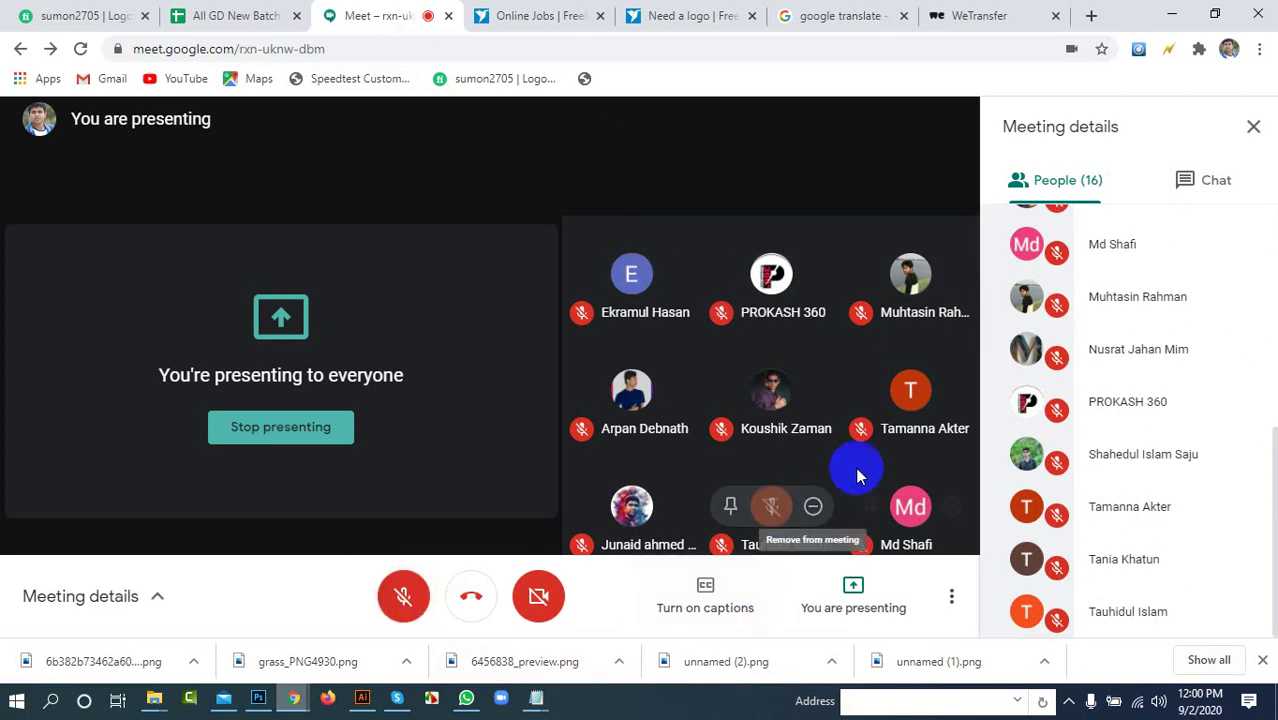
scroll(1147, 505, "up", 4)
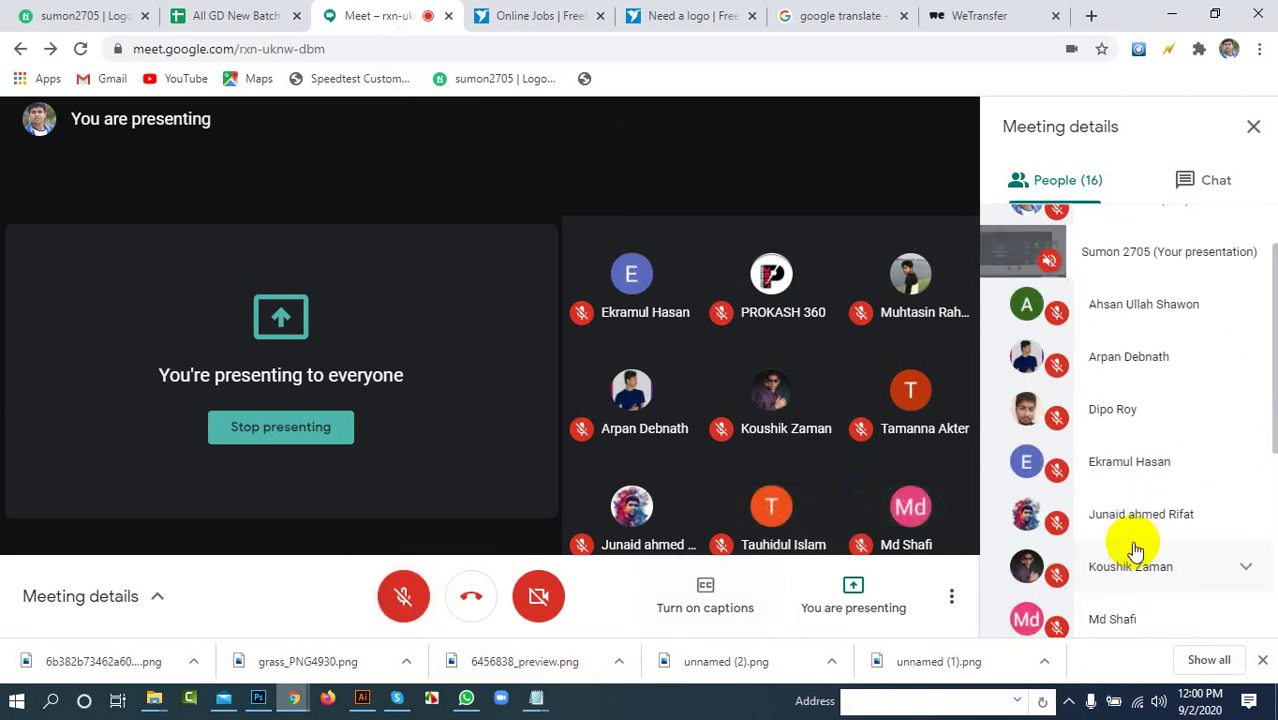
scroll(1135, 551, "up", 2)
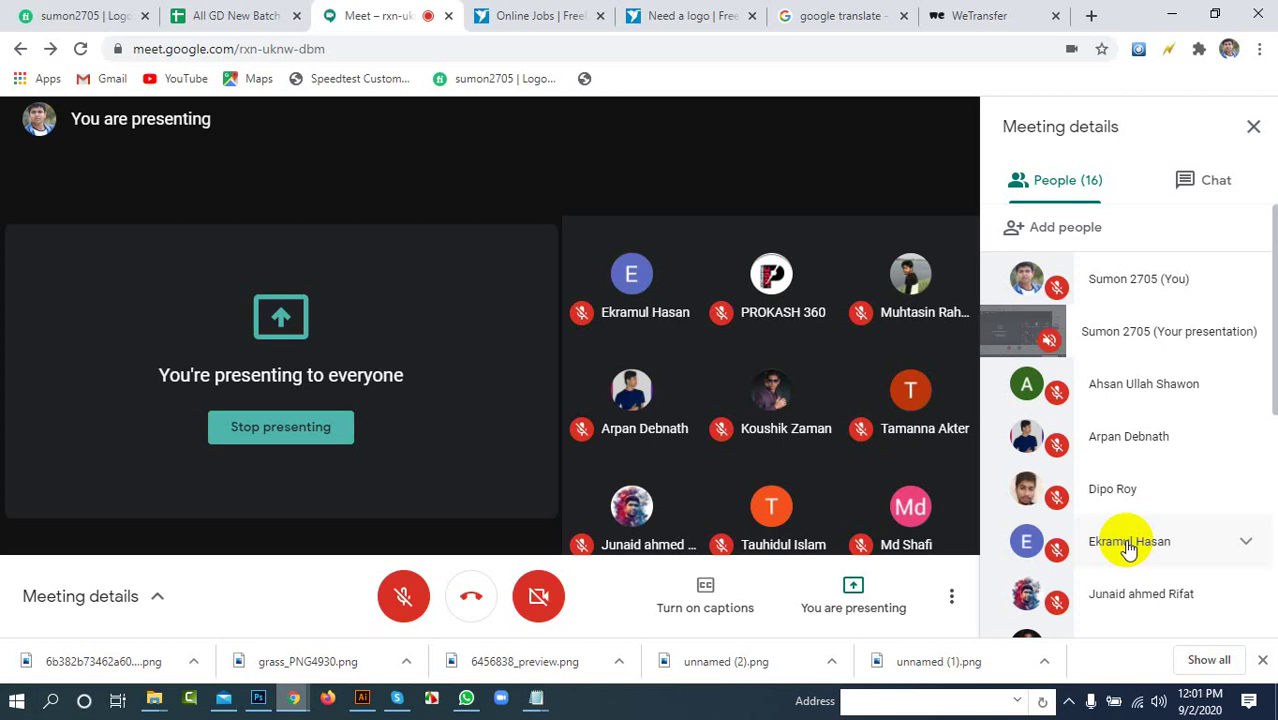
left_click(403, 596)
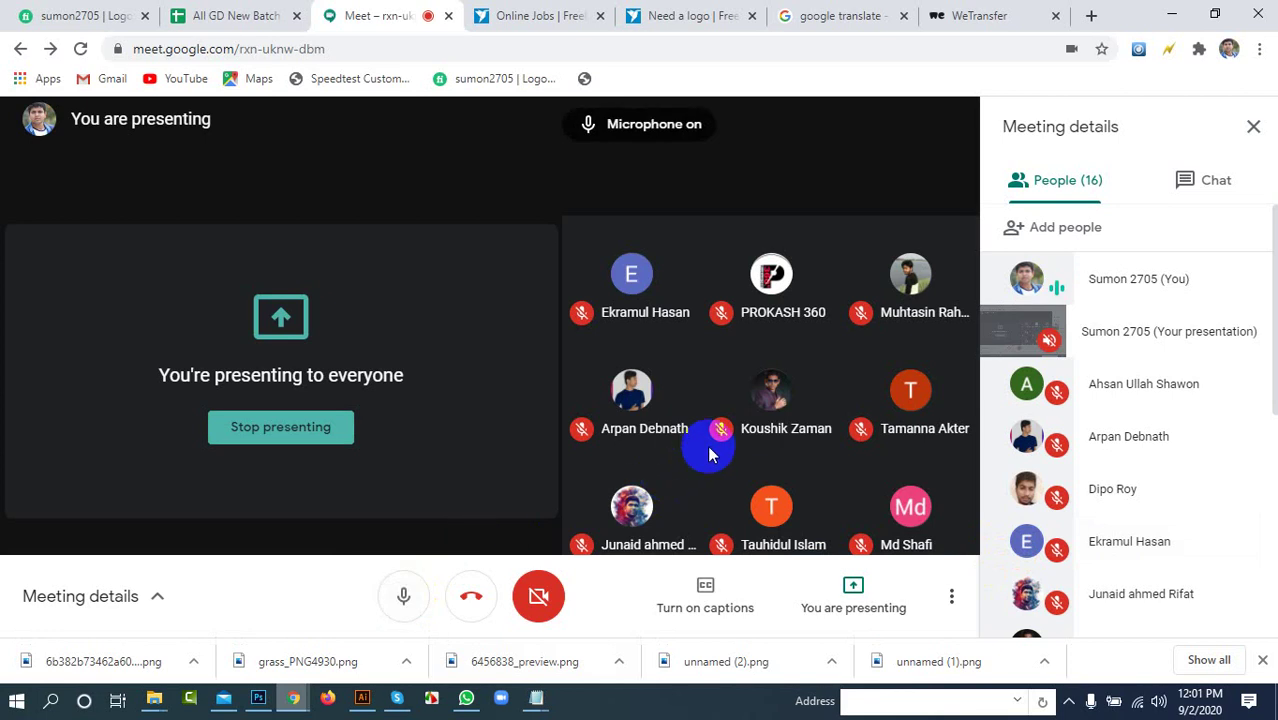
mouse_move(726, 456)
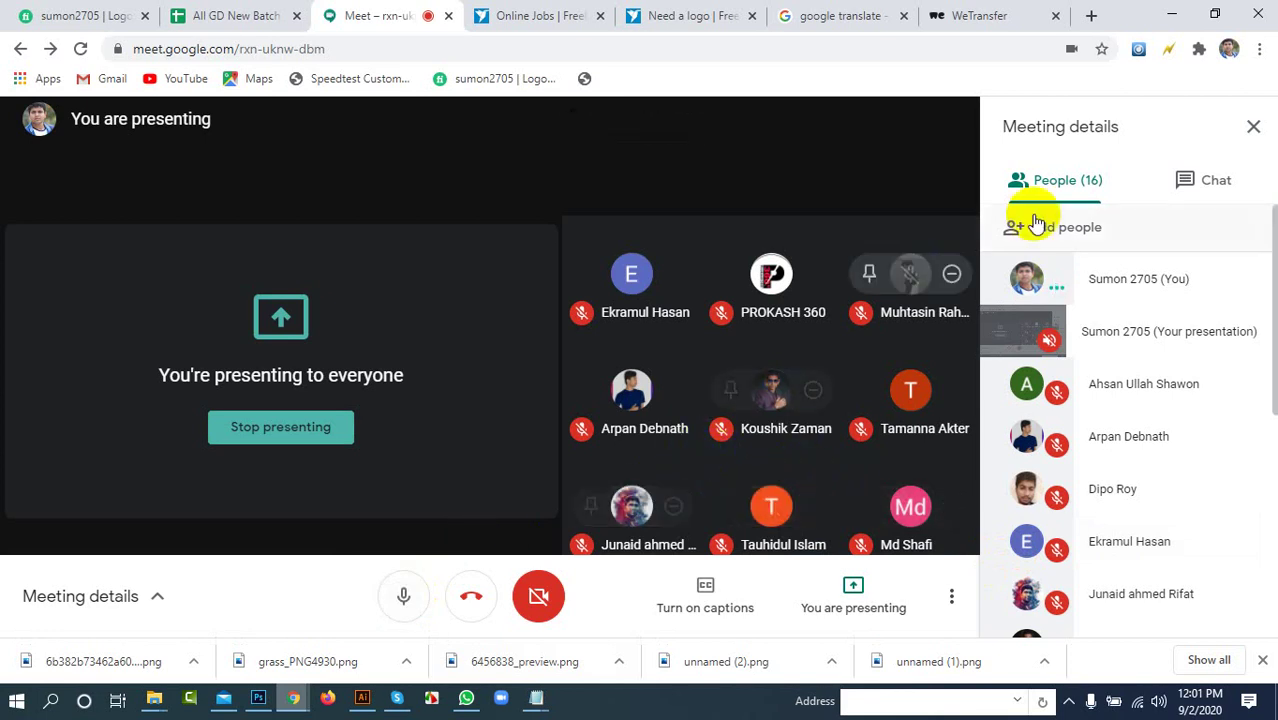
Step: Switch back to Photoshop and open the settings for creating a new document
left_click(1171, 14)
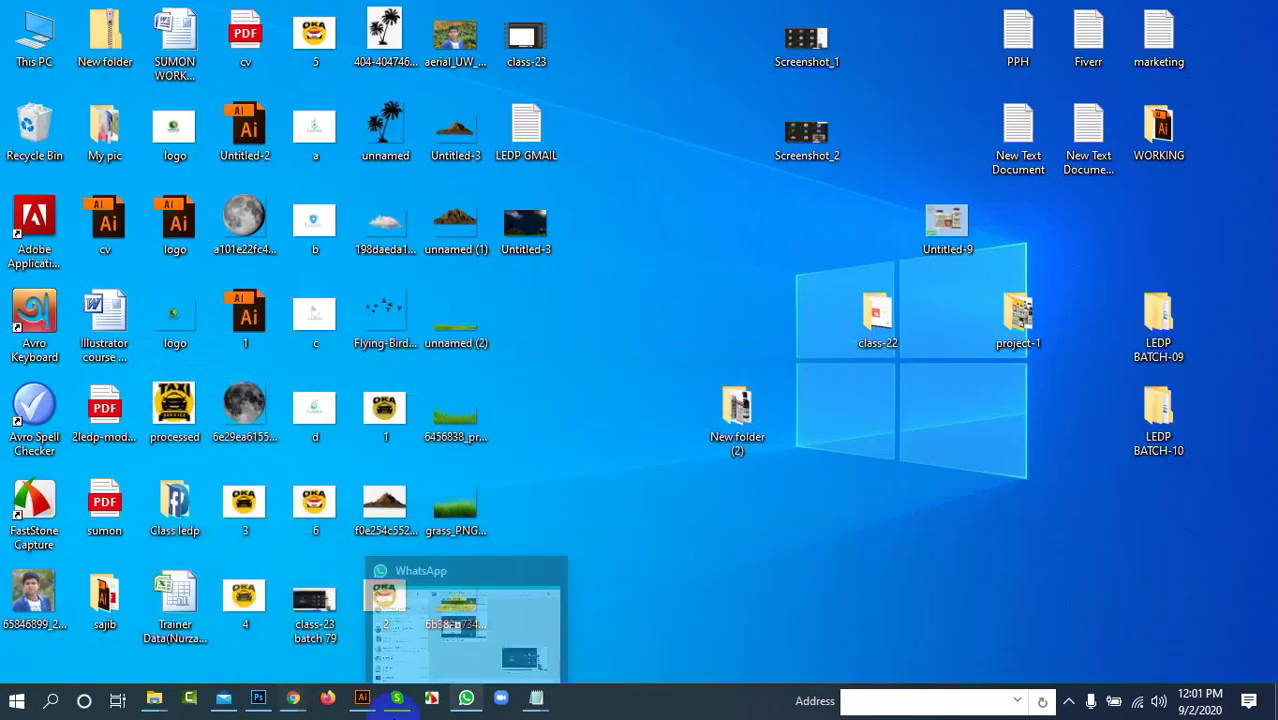
left_click(258, 698)
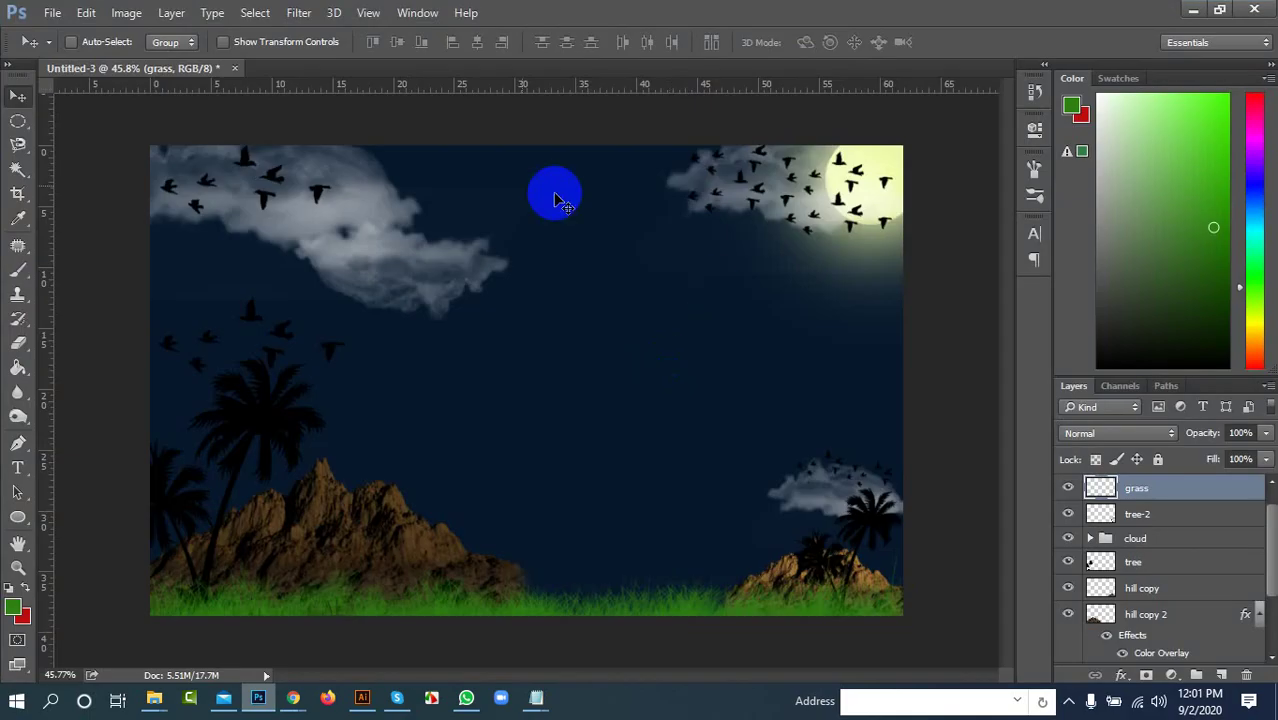
left_click(52, 12)
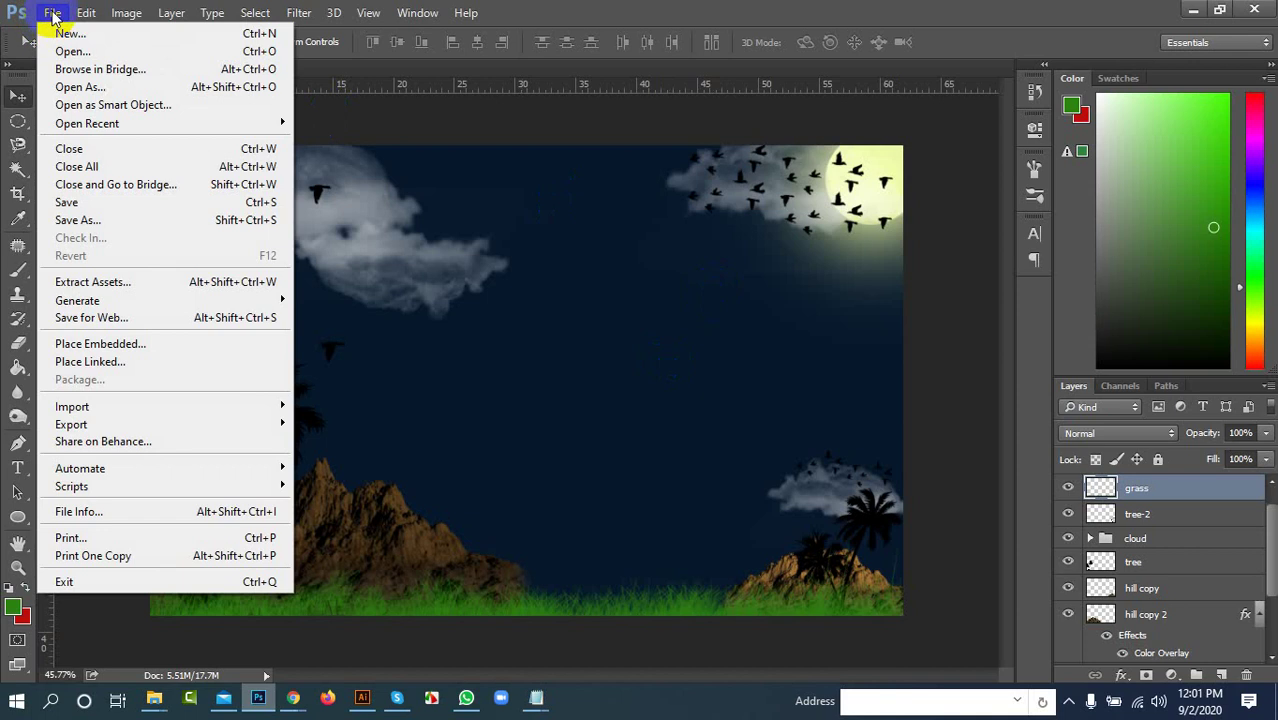
left_click(52, 12)
left_click(52, 12)
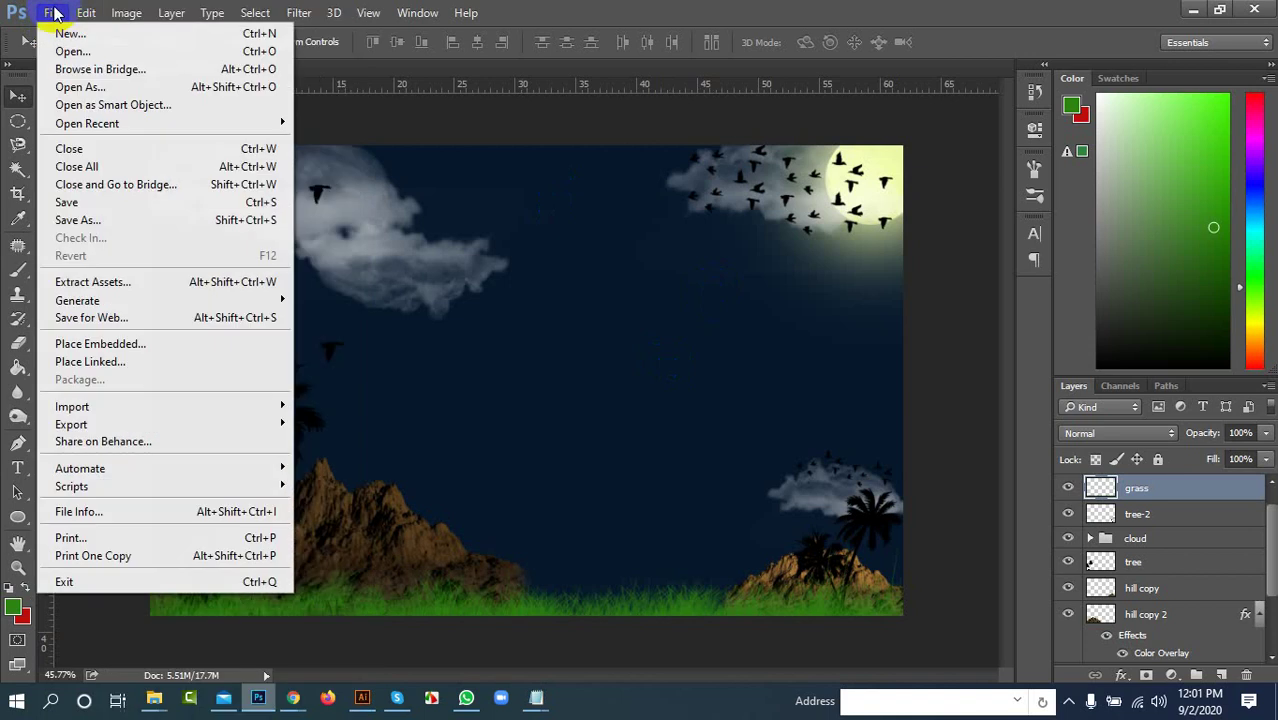
left_click(69, 35)
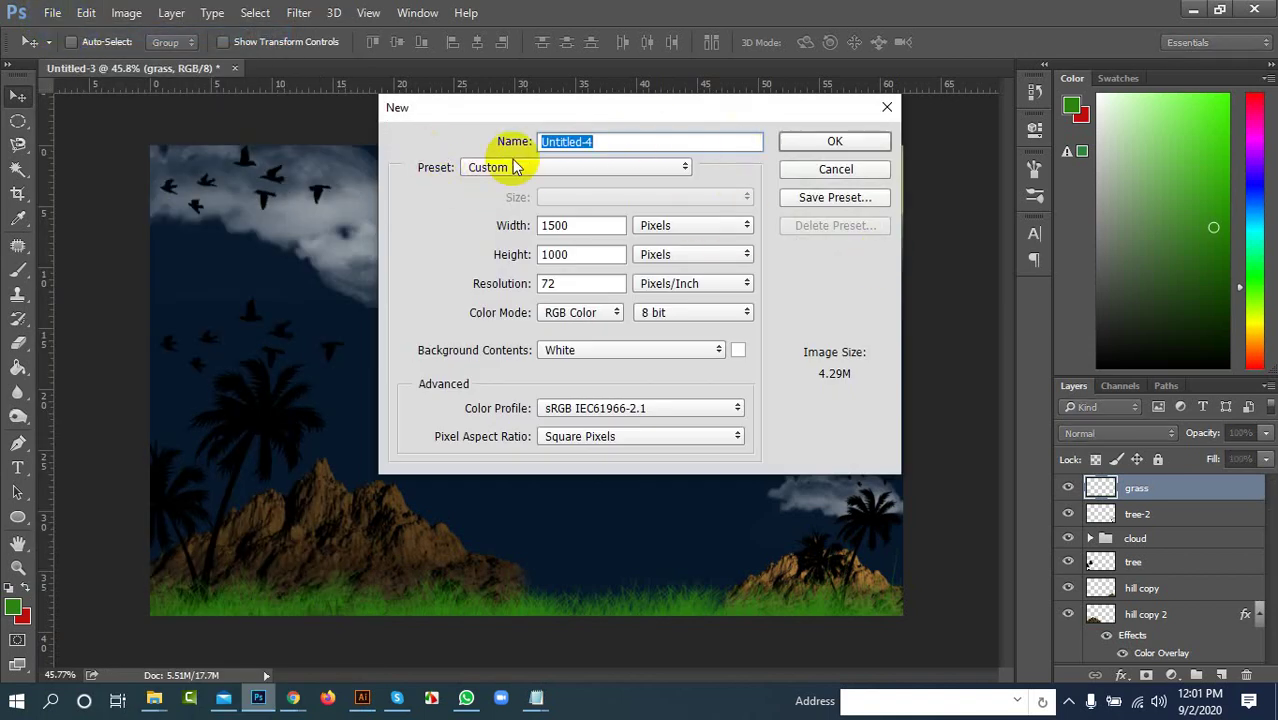
Step: Examine the new document's name, preset, color mode, width unit and background color options without changing them
left_click(610, 141)
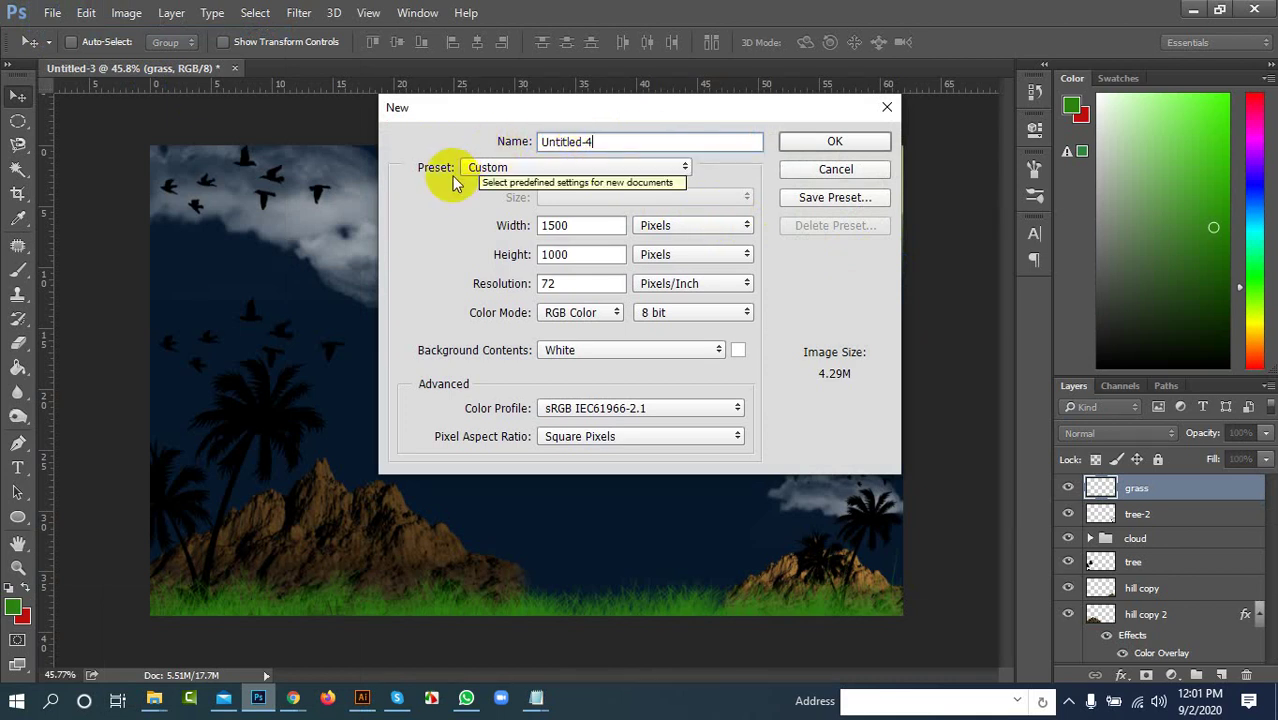
left_click(684, 170)
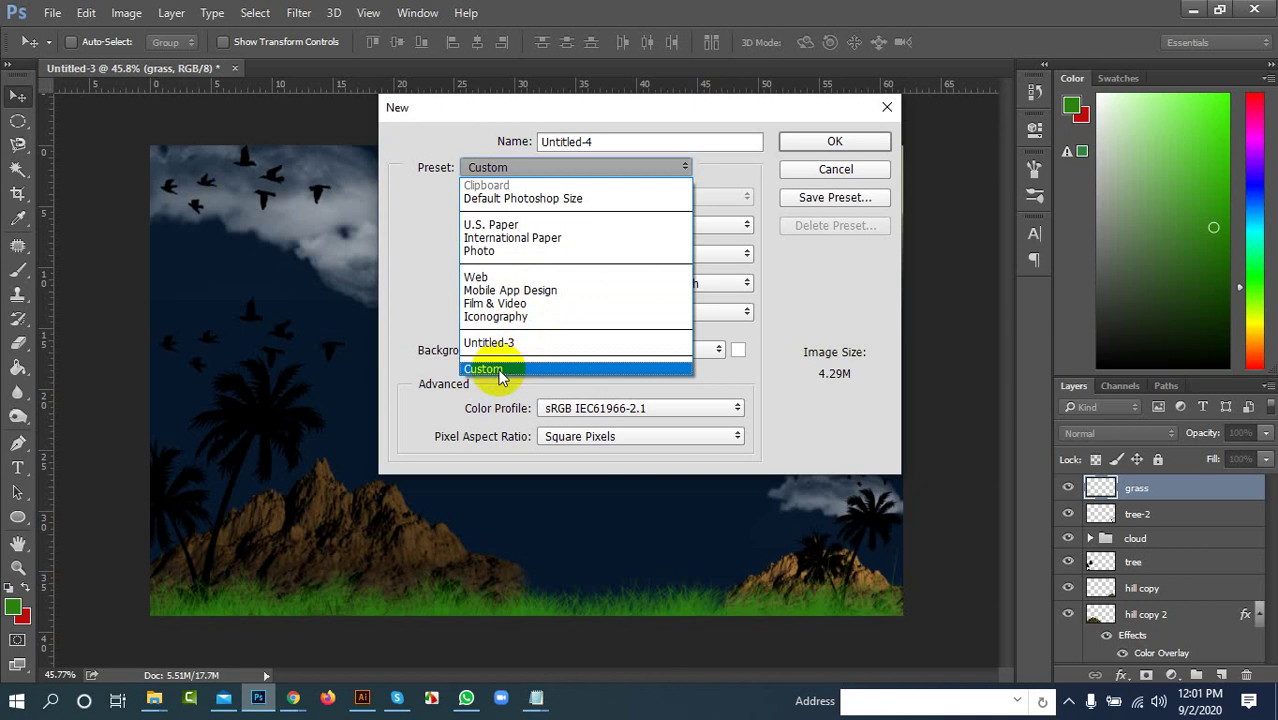
left_click(765, 280)
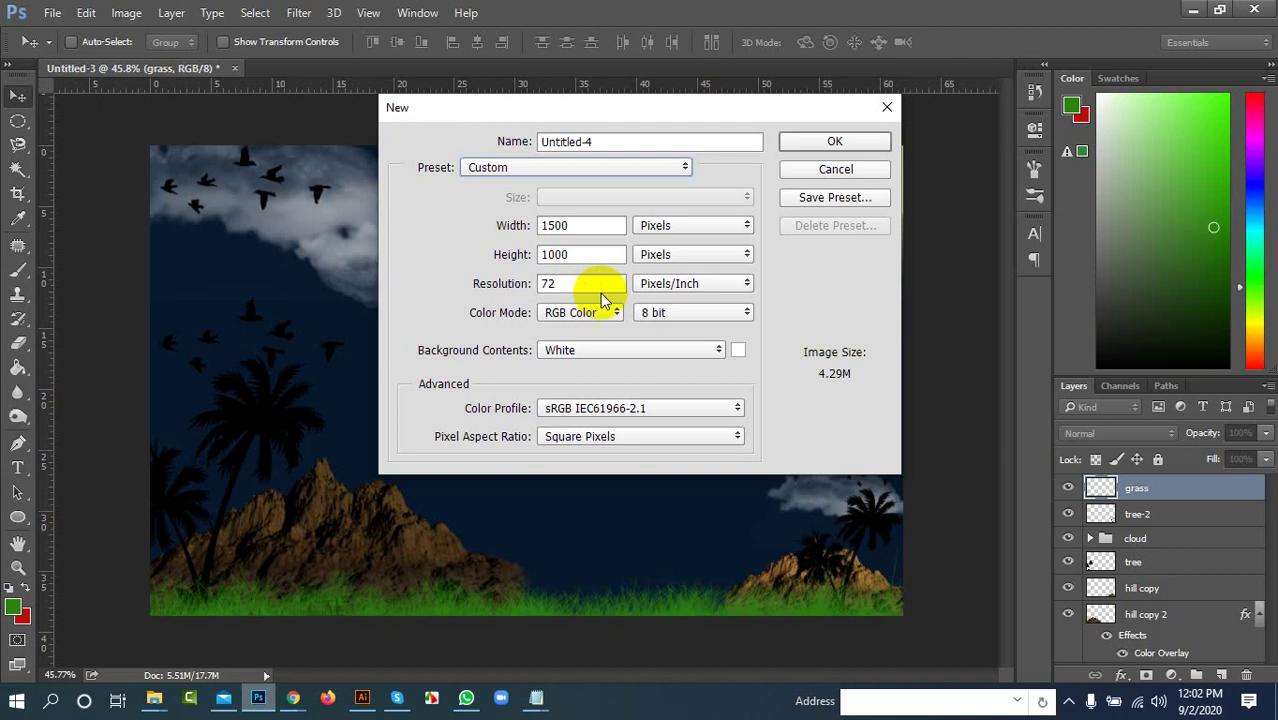
left_click(615, 313)
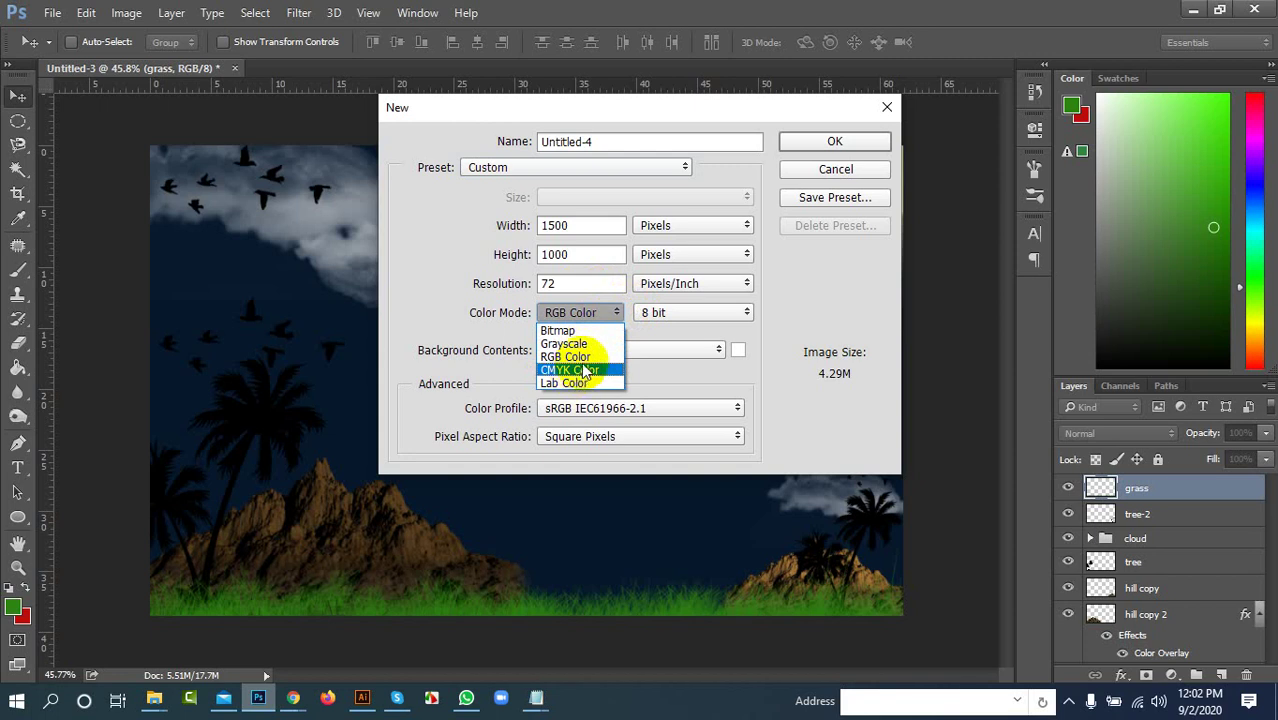
left_click(605, 313)
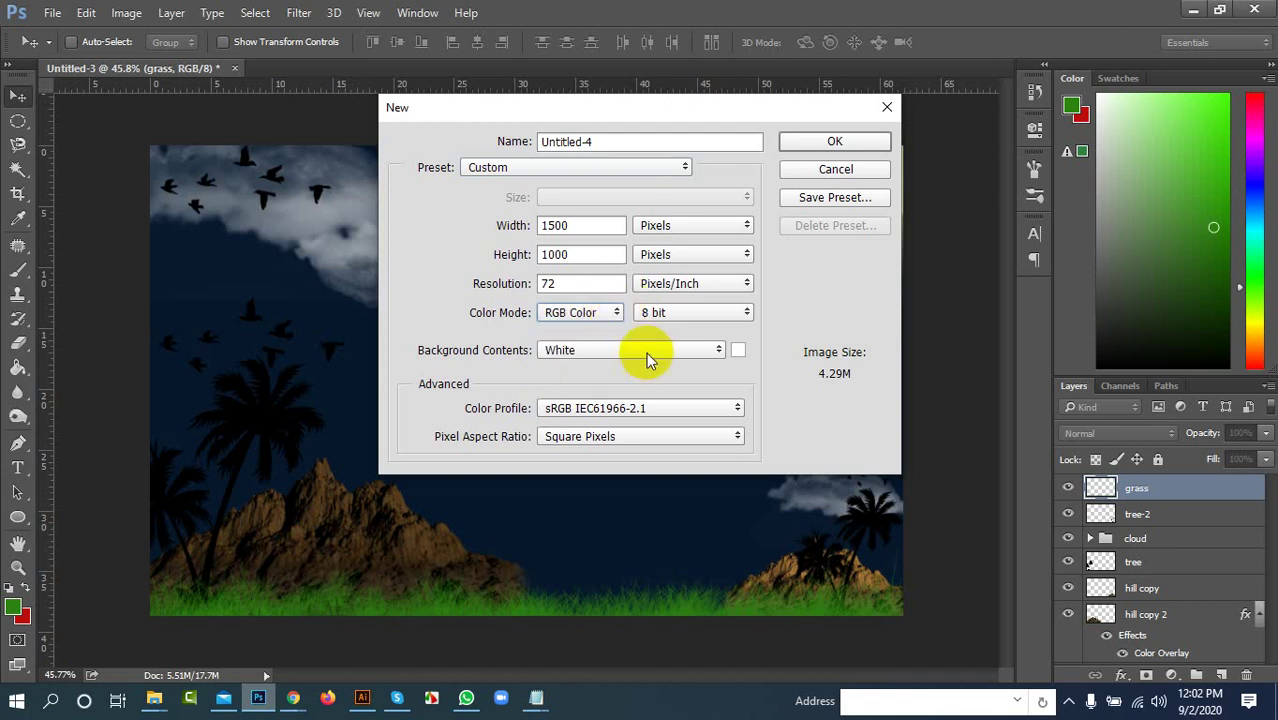
left_click(740, 228)
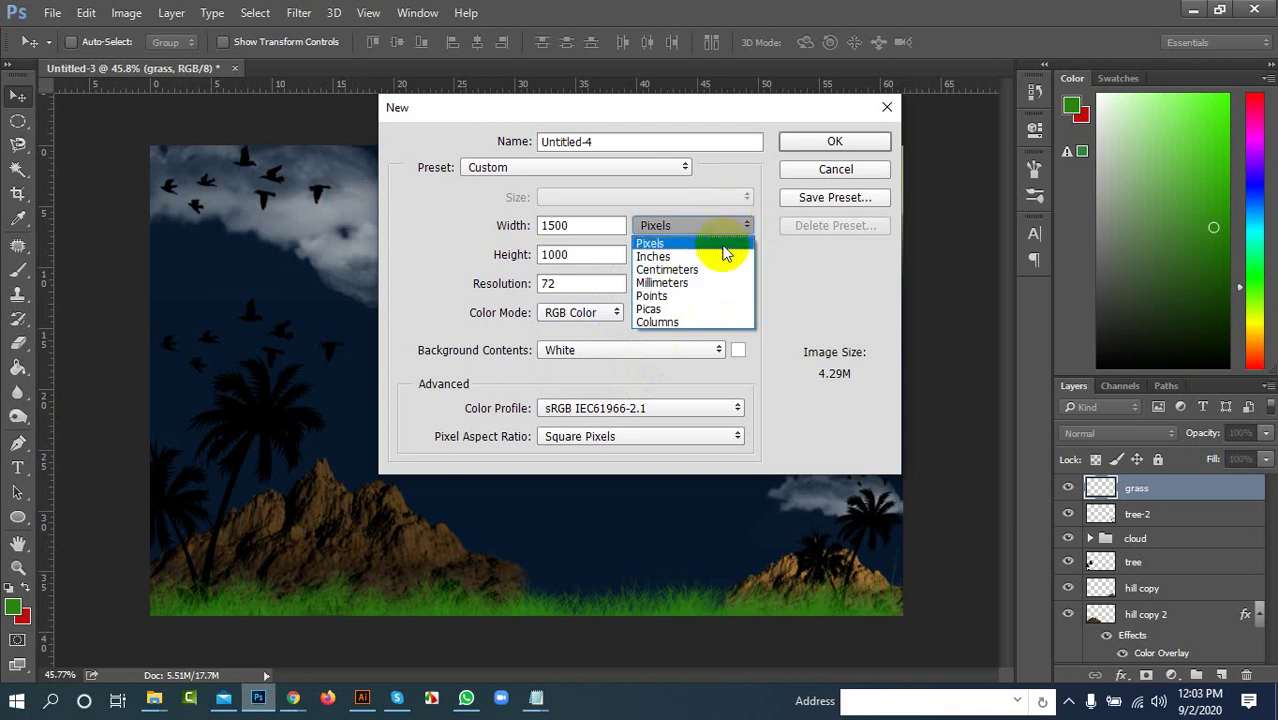
left_click(812, 276)
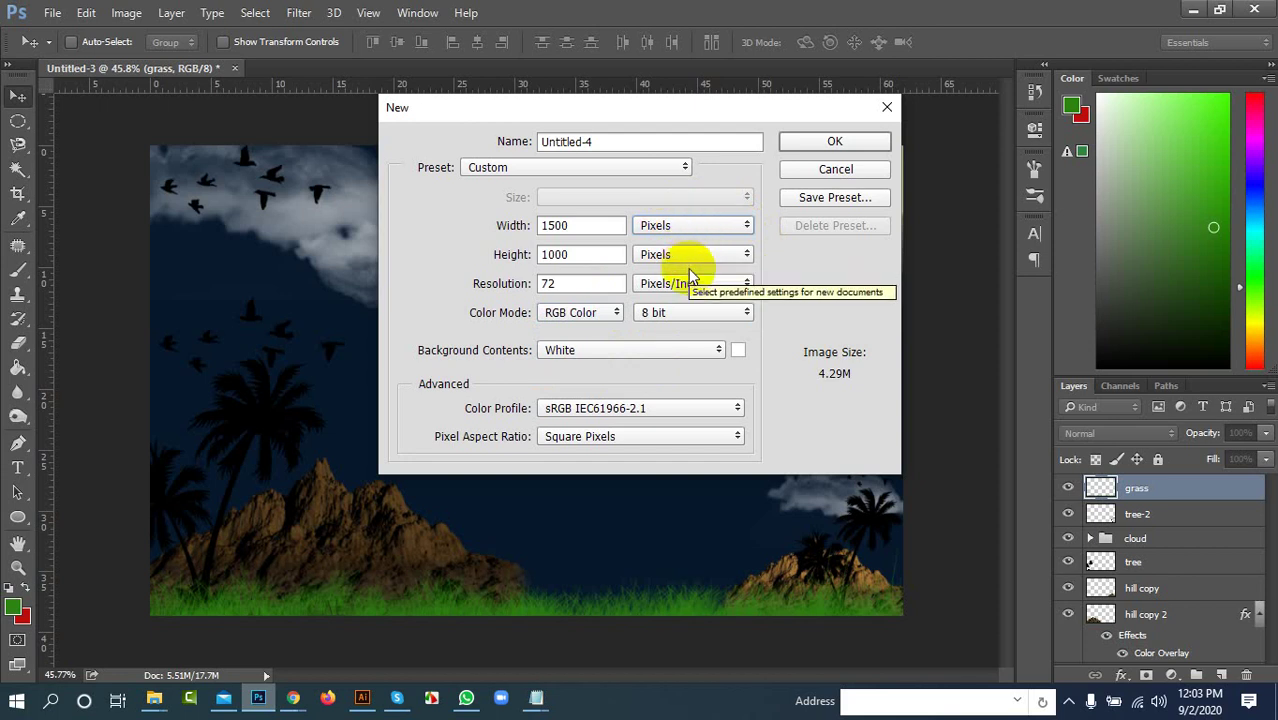
left_click(738, 350)
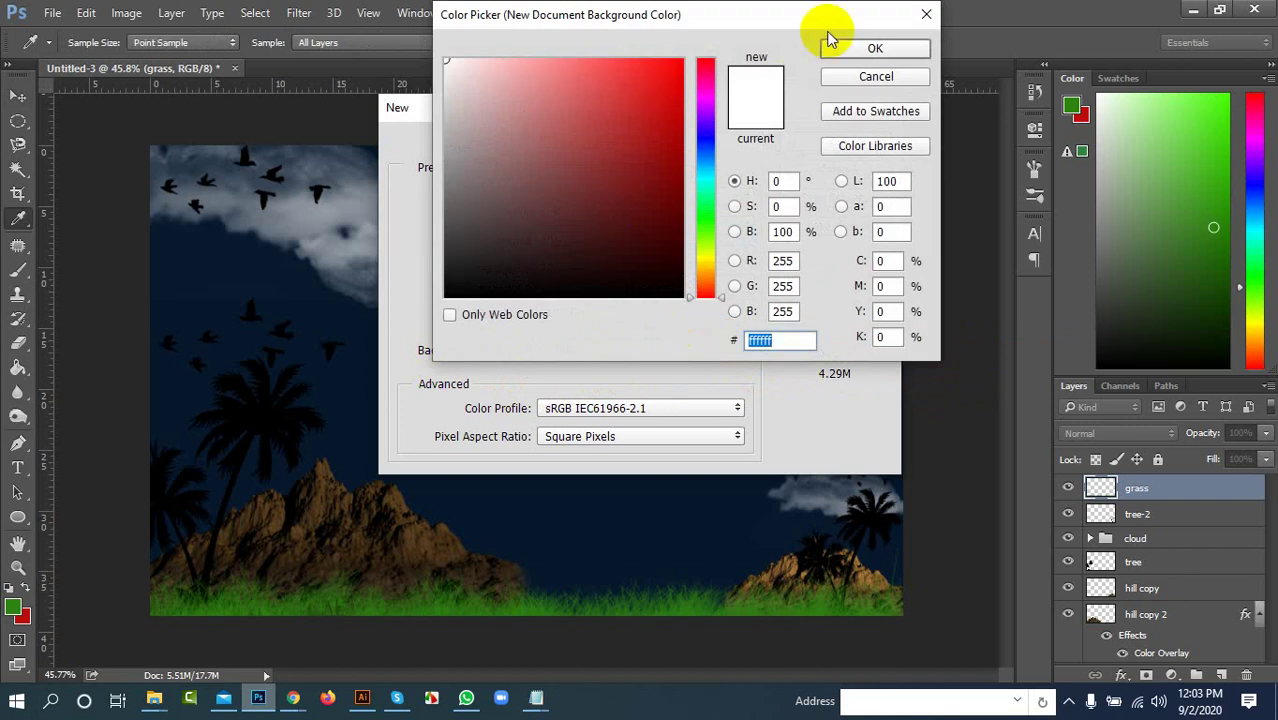
left_click(872, 77)
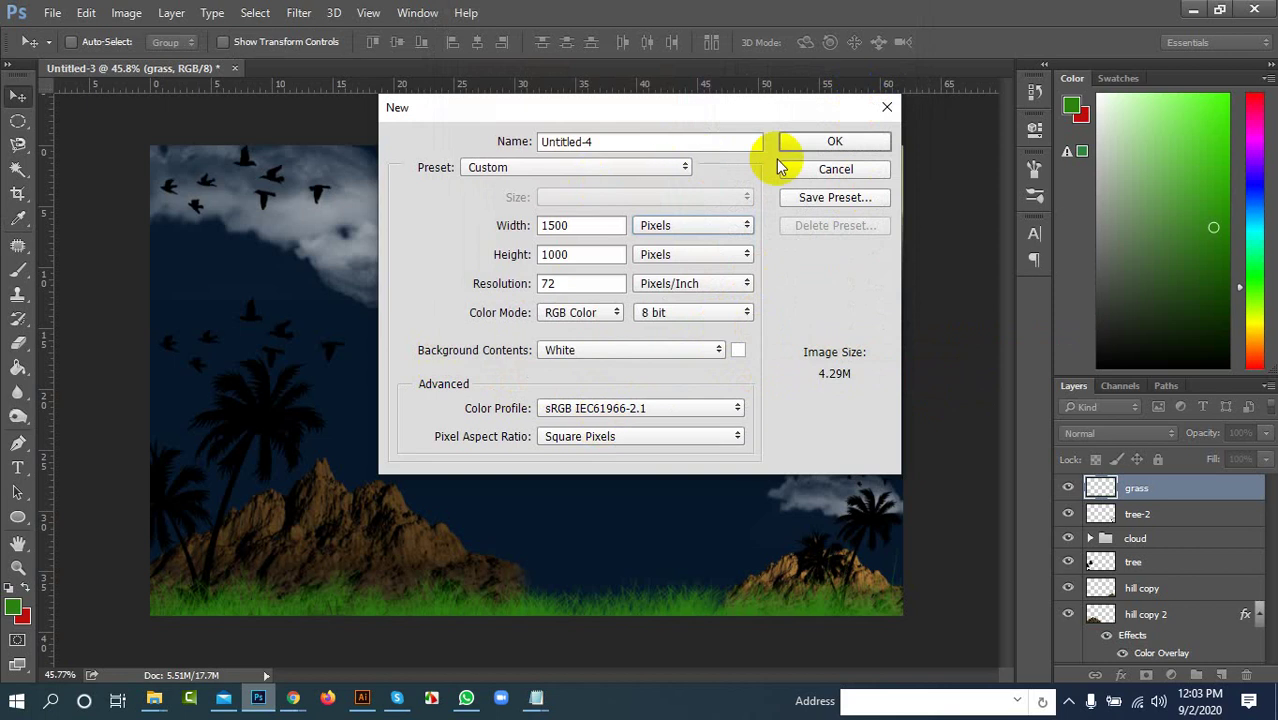
Step: Create the new 1500 x 1000 pixel document at 72 pixels/inch in RGB Color with a white background
left_click(870, 497)
left_click(842, 143)
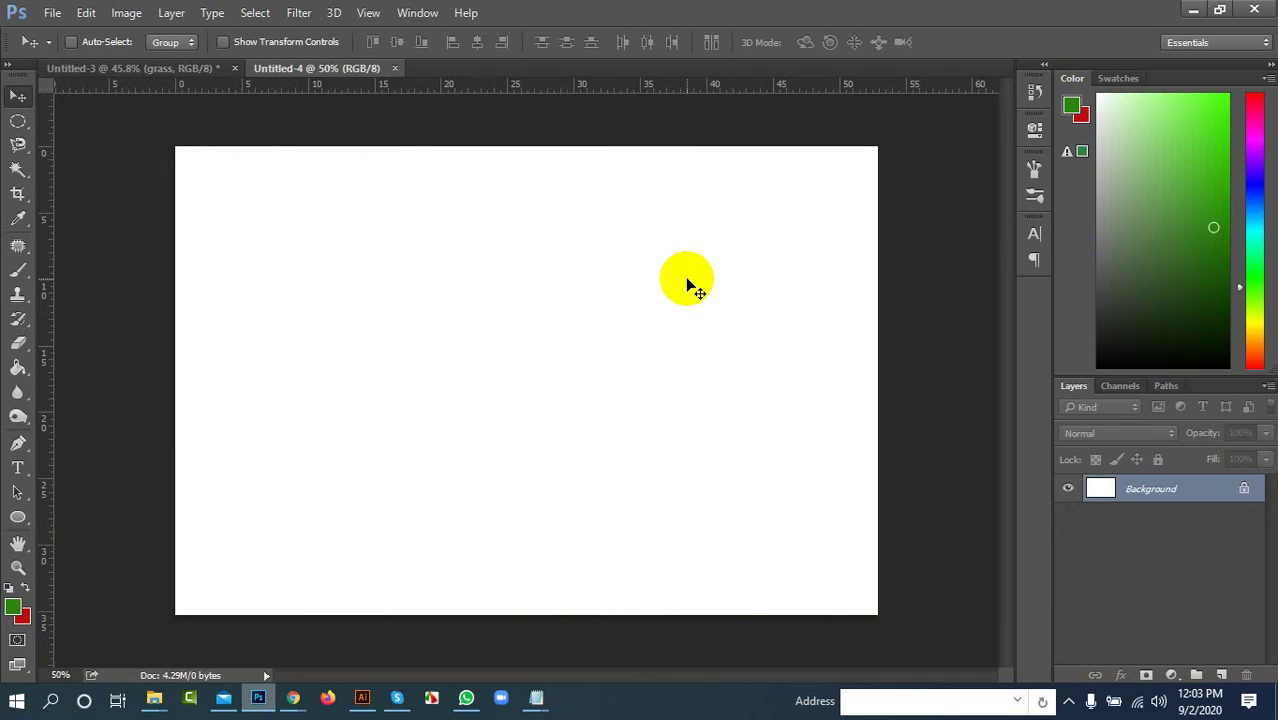
Step: Switch to Illustrator to view the open logo document, and return to Photoshop
left_click(362, 698)
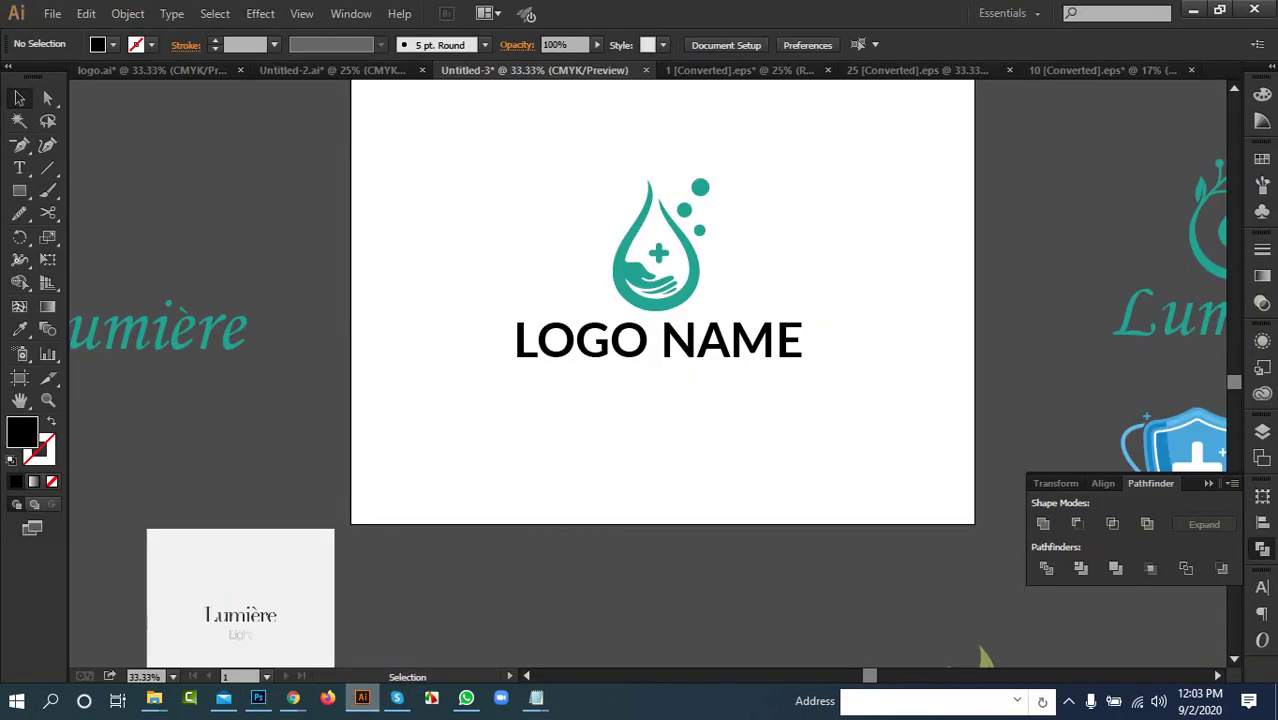
left_click(1193, 10)
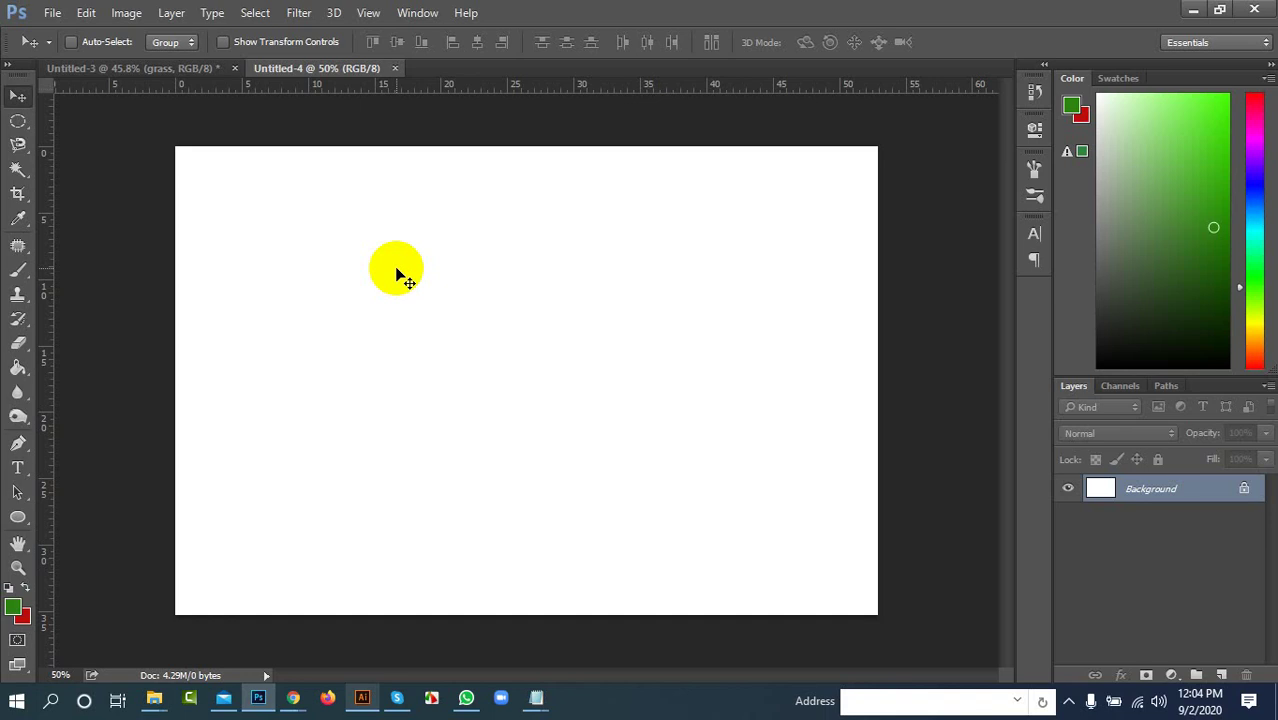
Step: On a new layer, make a large elliptical selection in the middle of the canvas, fill it with the green foreground color and deselect
left_click(29, 195)
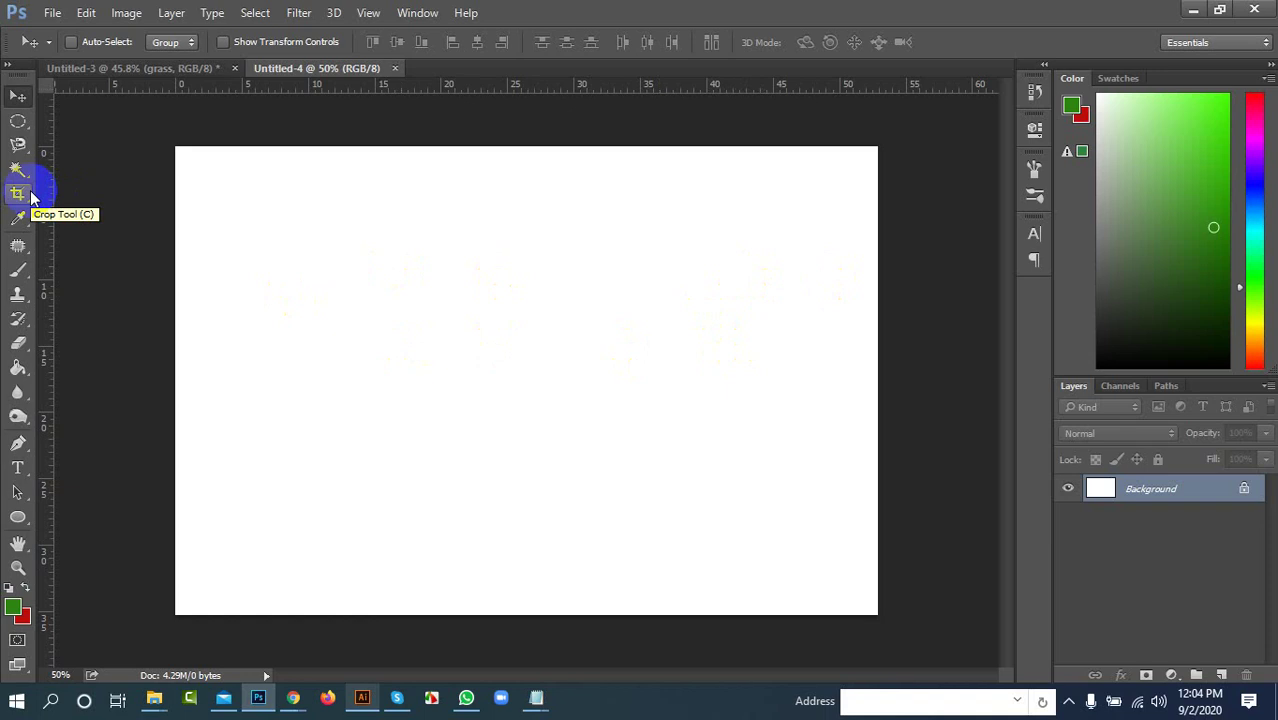
left_click(17, 120)
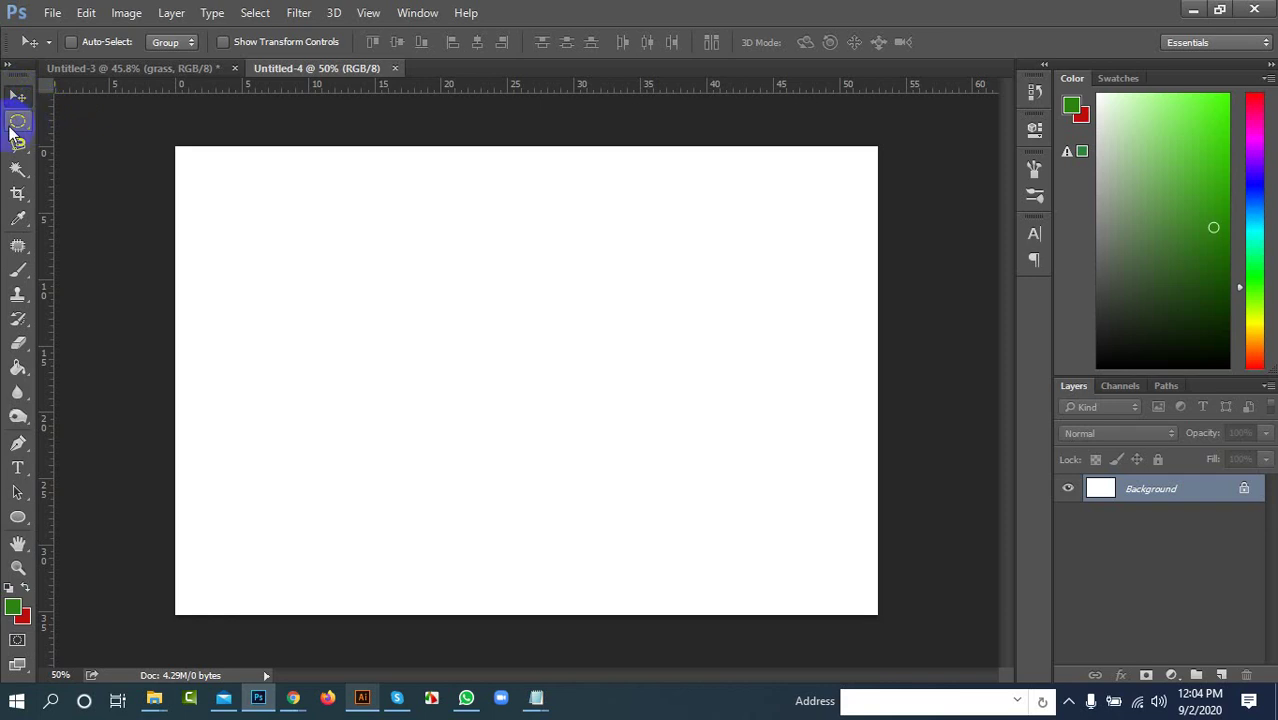
left_click(1221, 675)
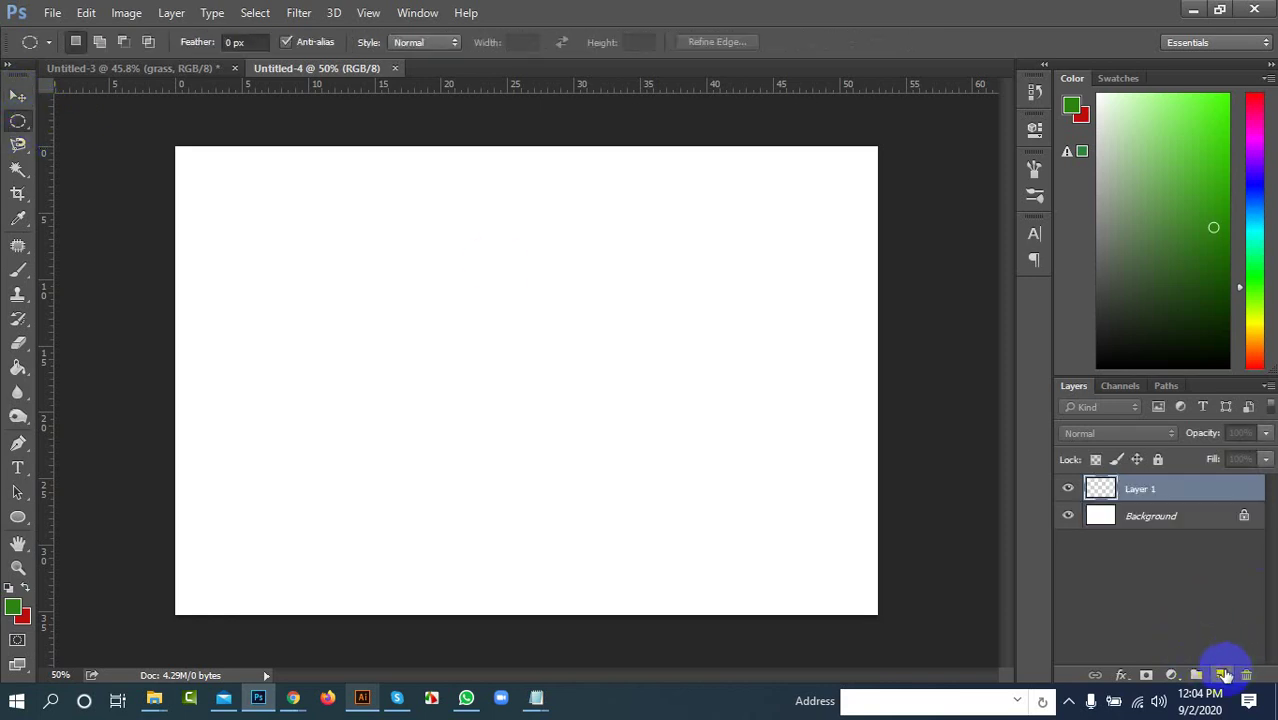
left_click_drag(286, 244, 694, 551)
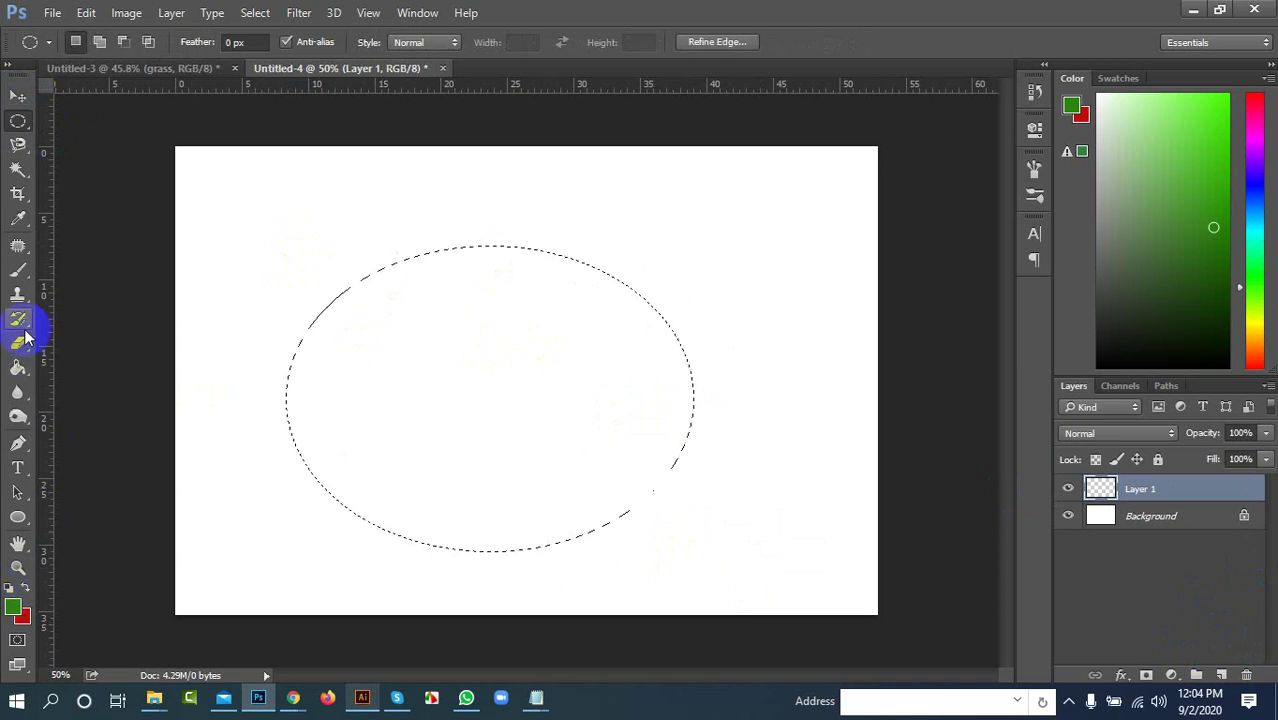
left_click(24, 372)
left_click(485, 427)
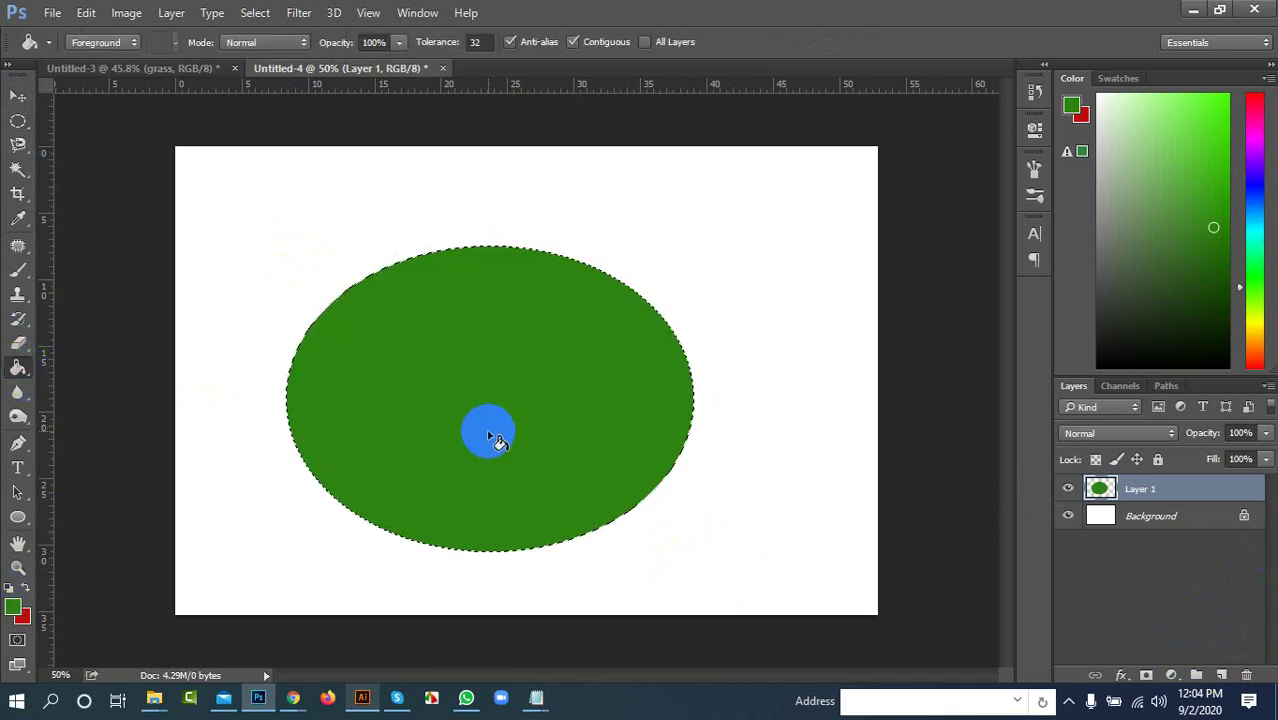
key("ctrl+d")
Step: Move the green ellipse toward the right of the canvas and delete its layer
left_click(17, 95)
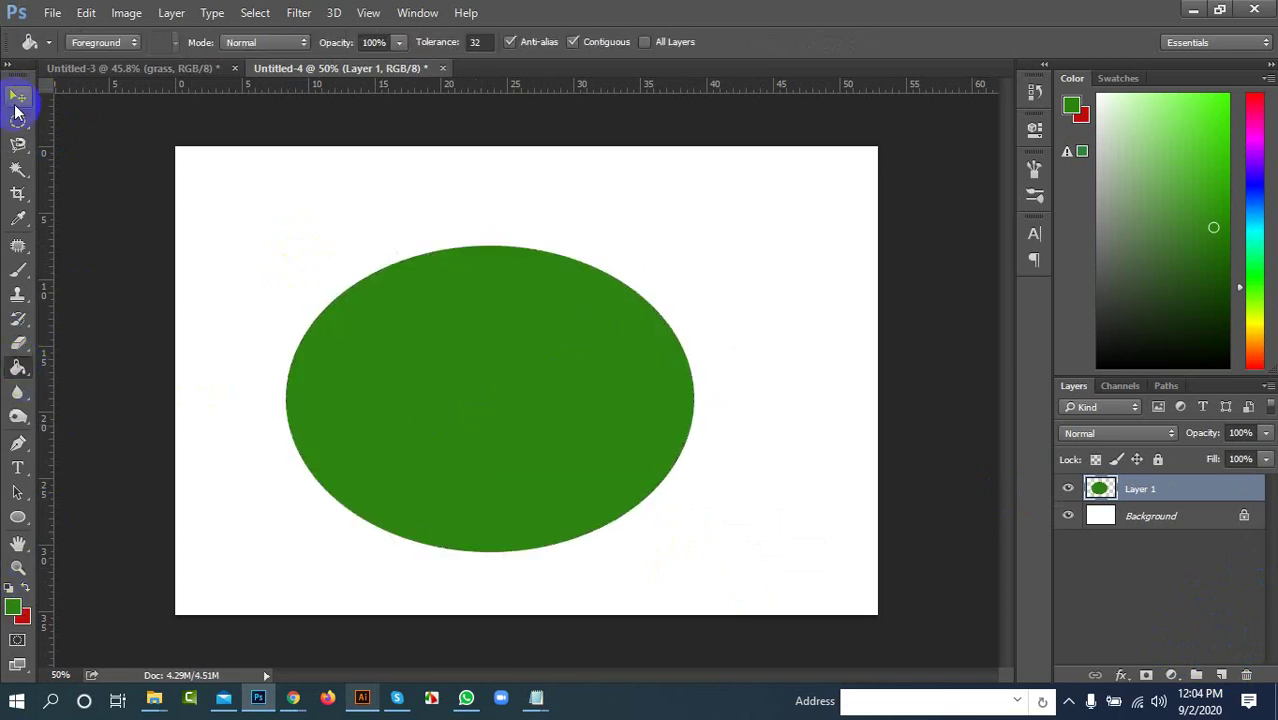
left_click_drag(505, 399, 705, 366)
key("Delete")
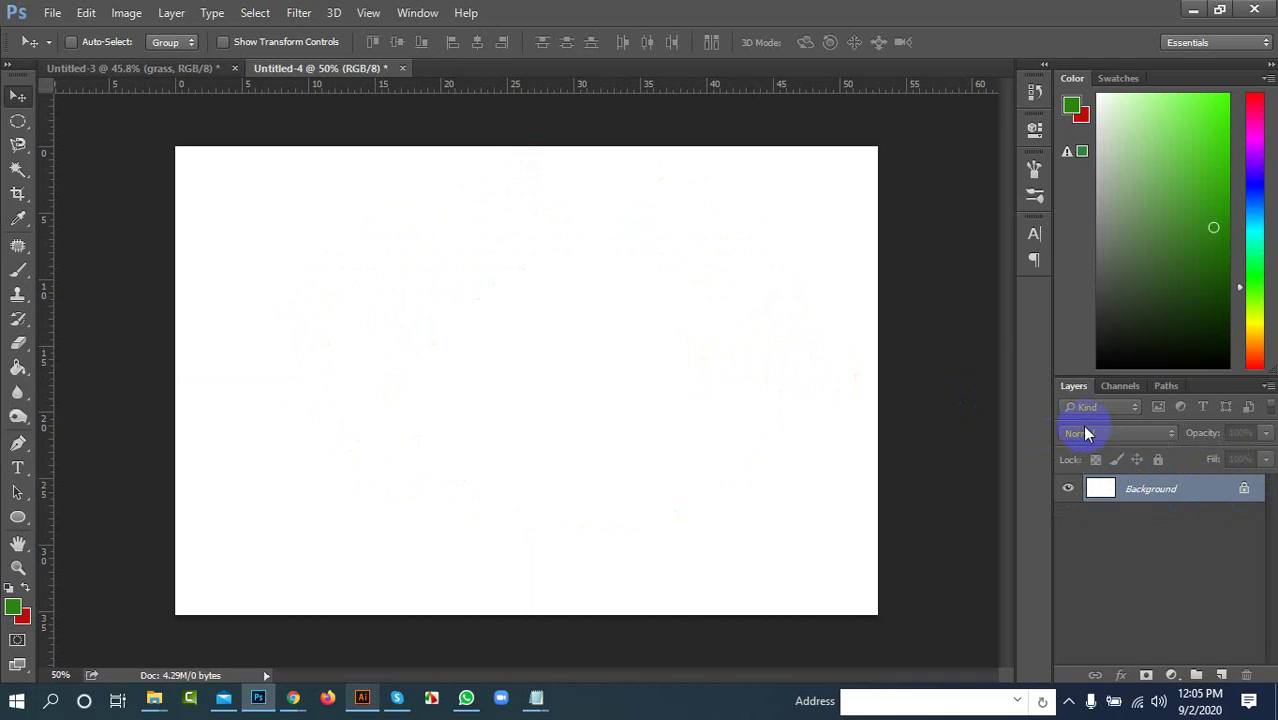
Step: Switch to the Google Meet window in Chrome and admit the person asking to join the meeting
mouse_move(305, 708)
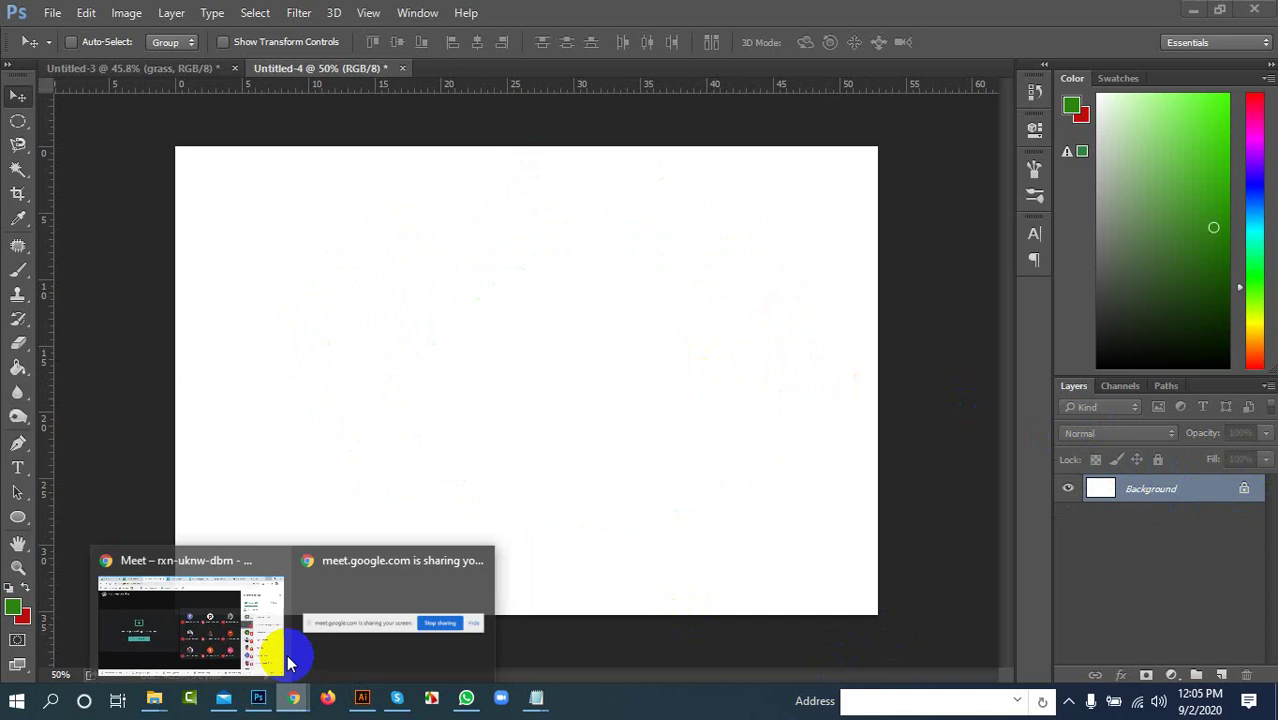
left_click(251, 610)
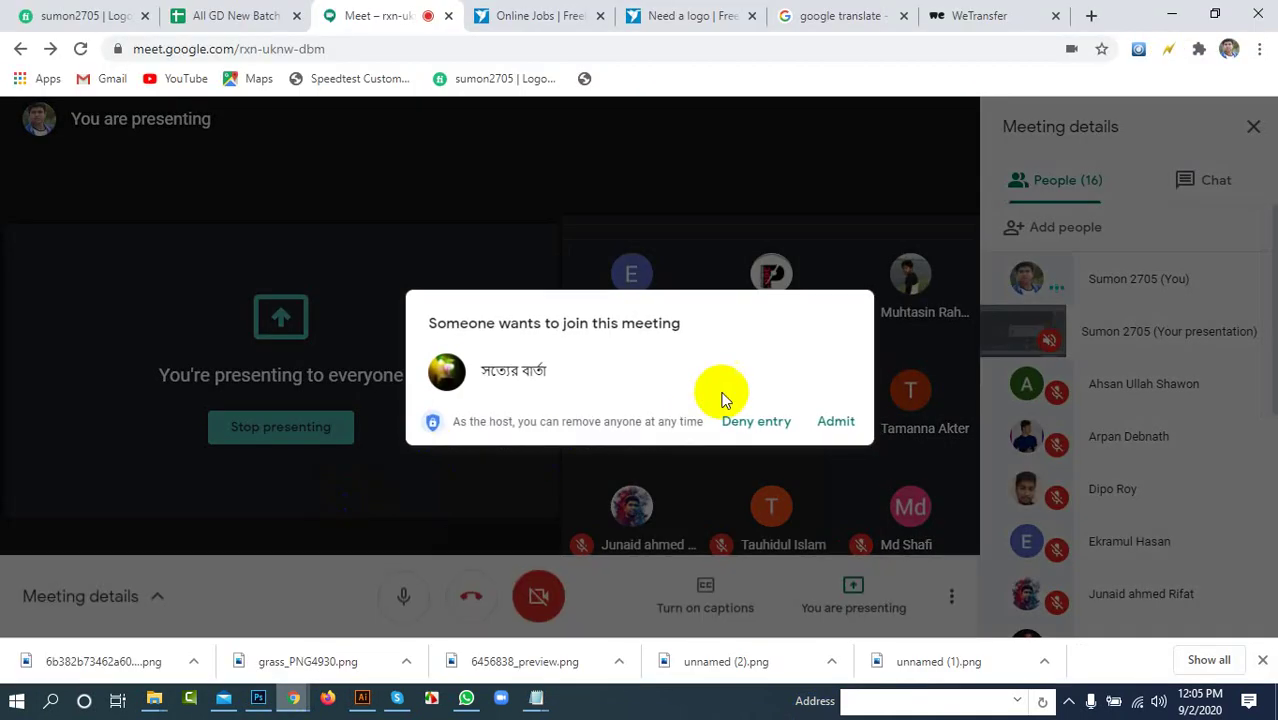
left_click(849, 426)
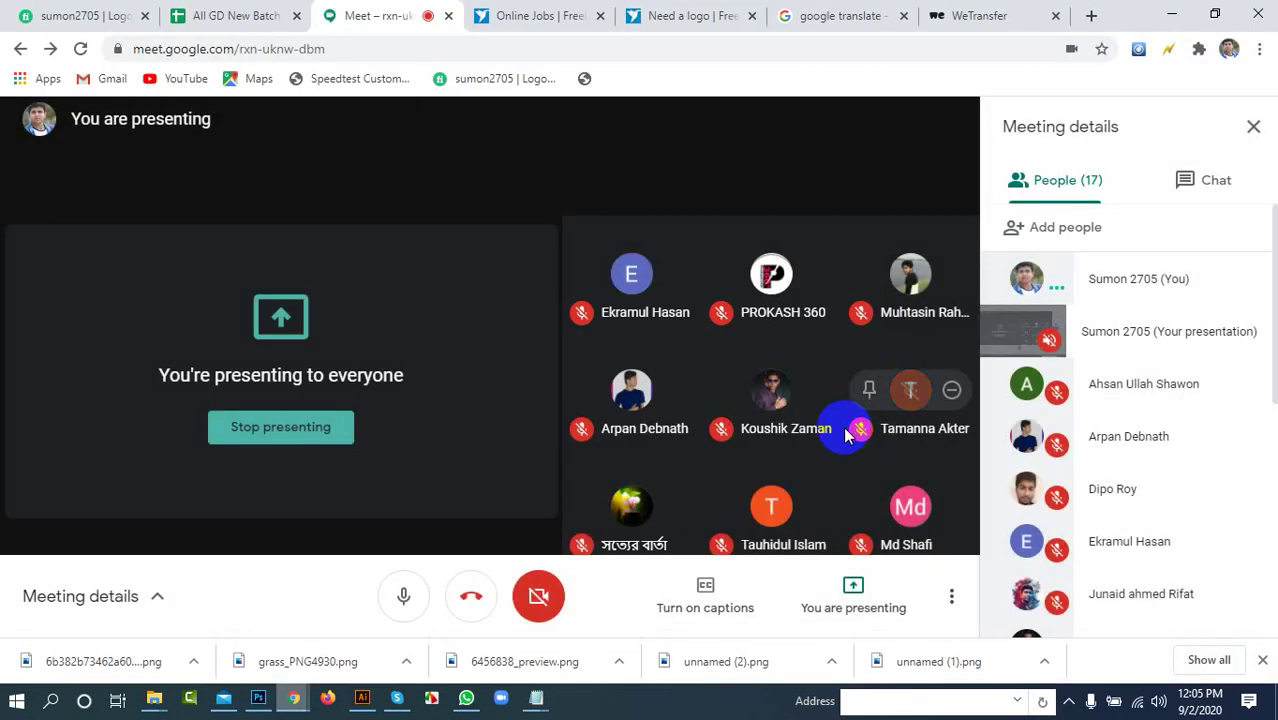
Step: Look through the meeting's full participant list, return to Photoshop and dismiss the presenting notification
mouse_move(652, 518)
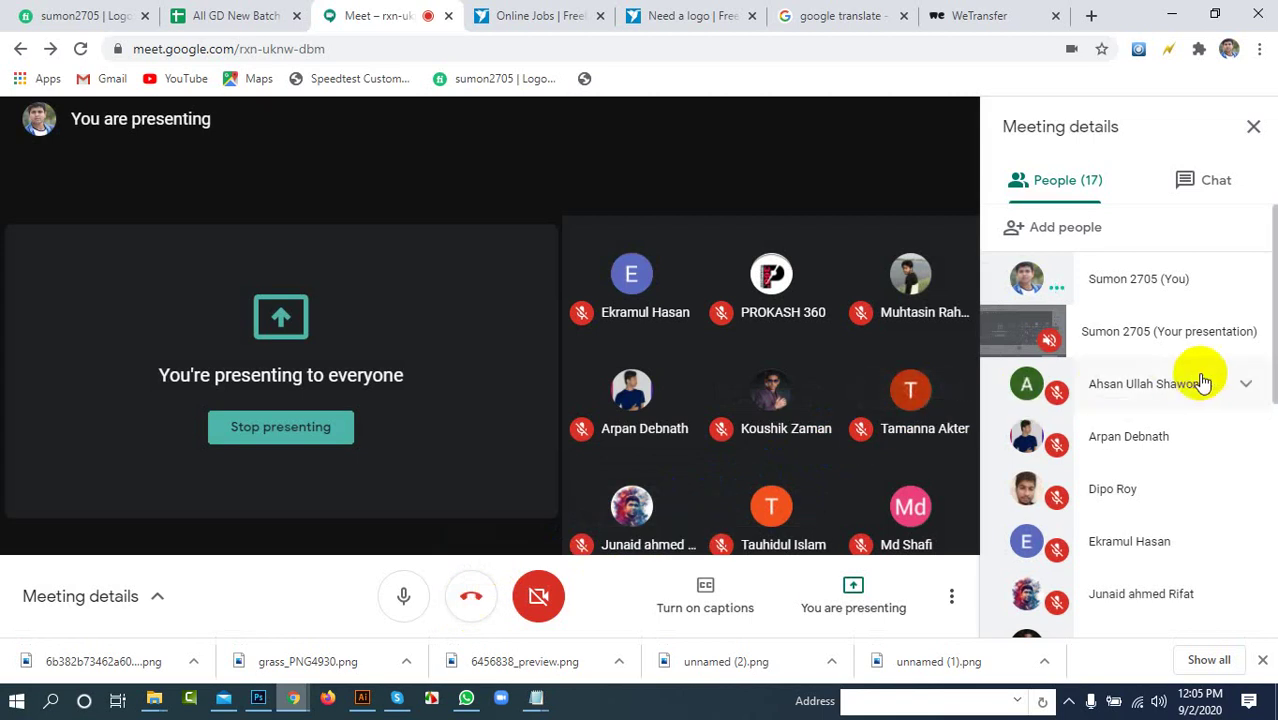
scroll(1124, 488, "down", 1)
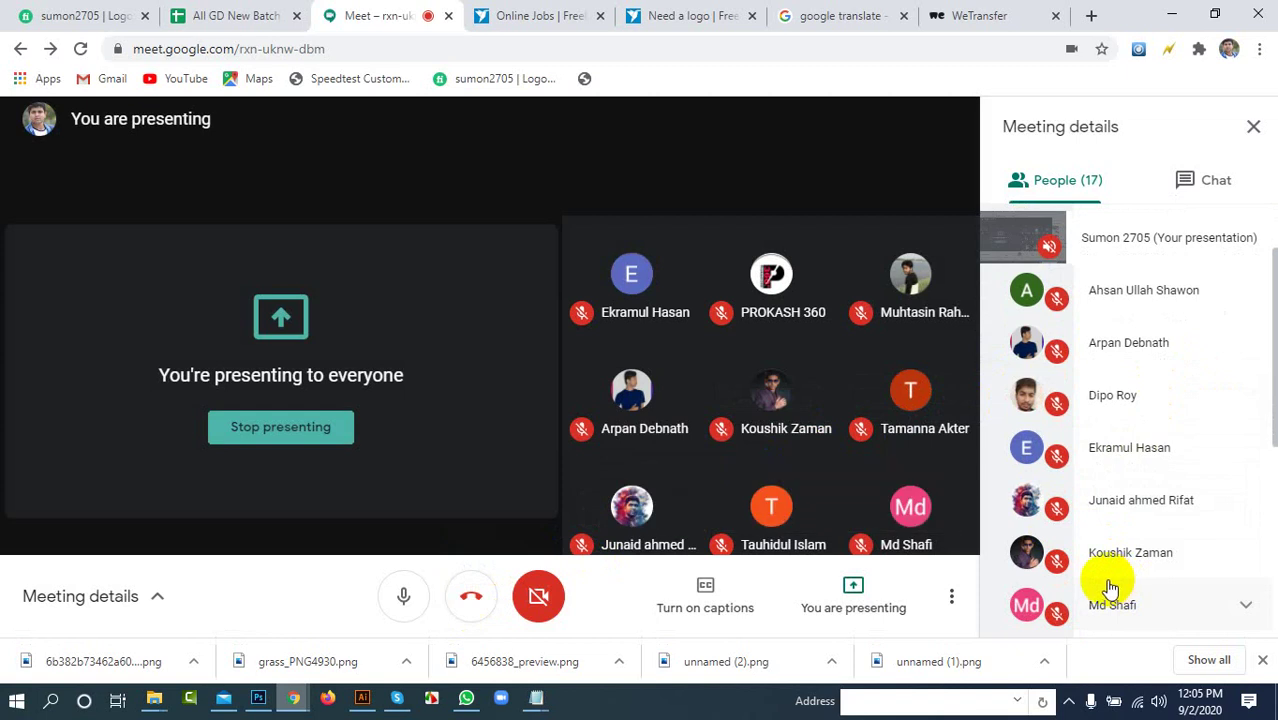
scroll(1110, 588, "down", 4)
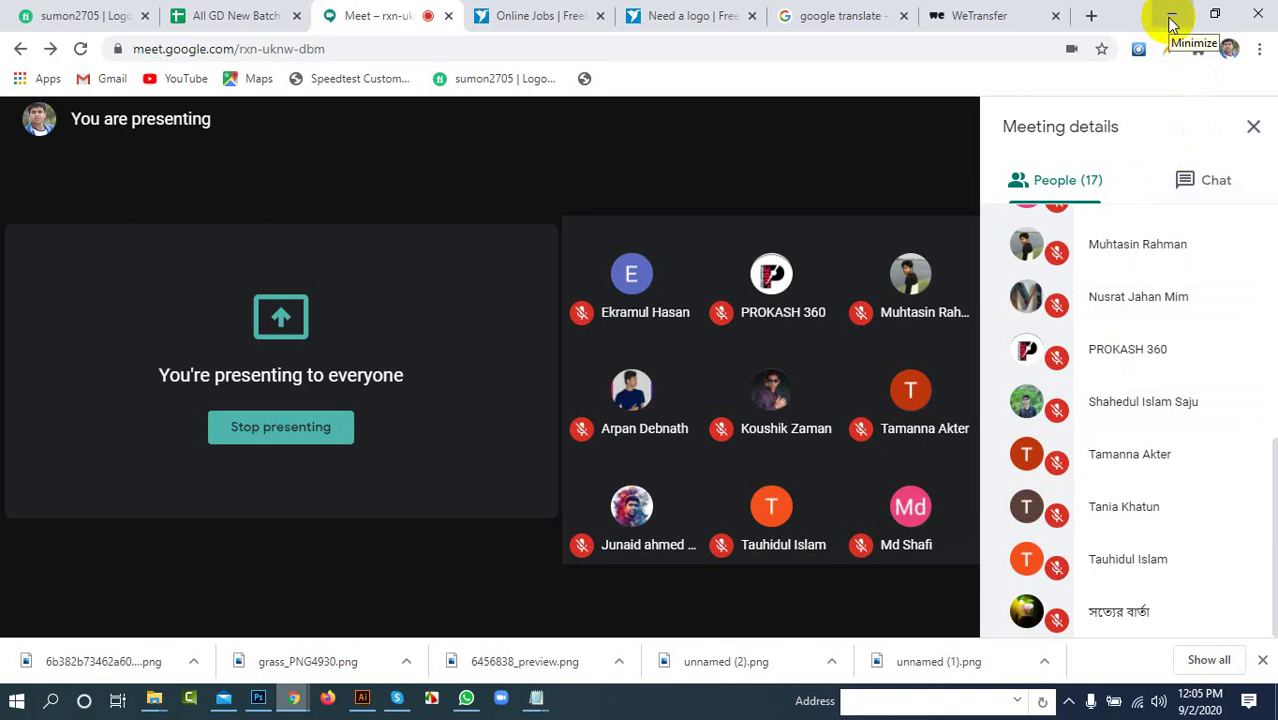
left_click(1168, 18)
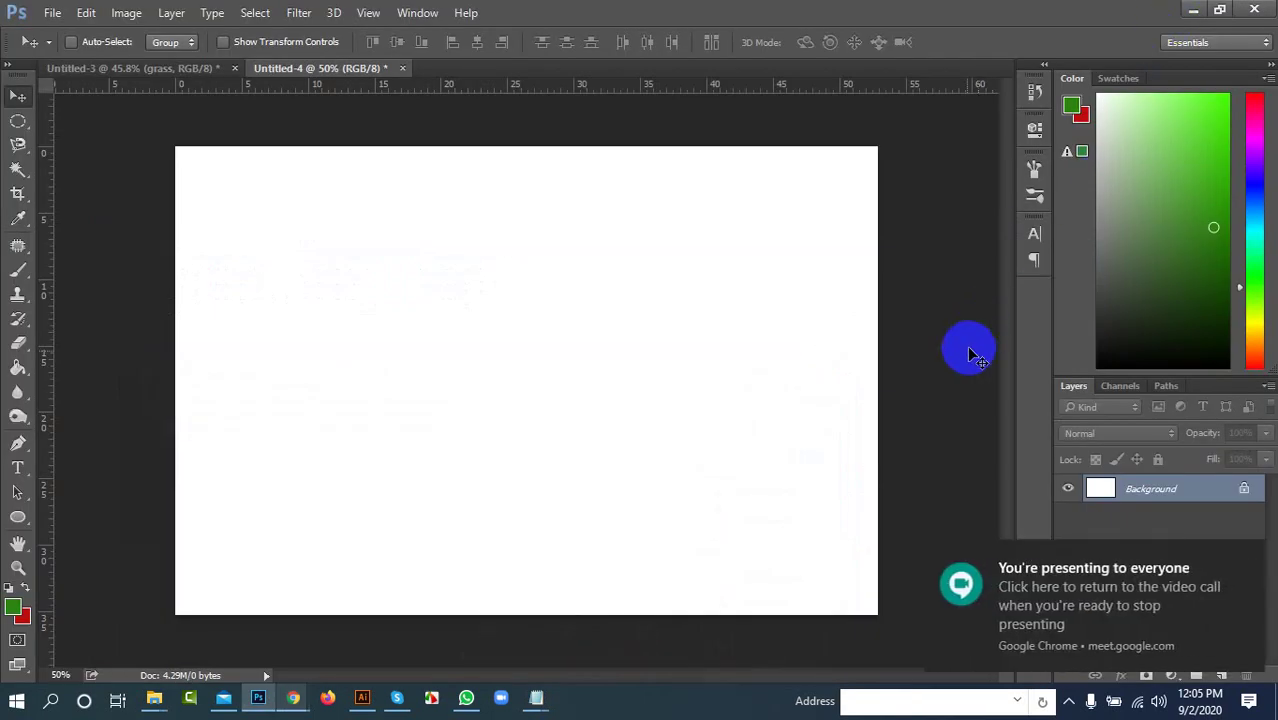
left_click(1250, 558)
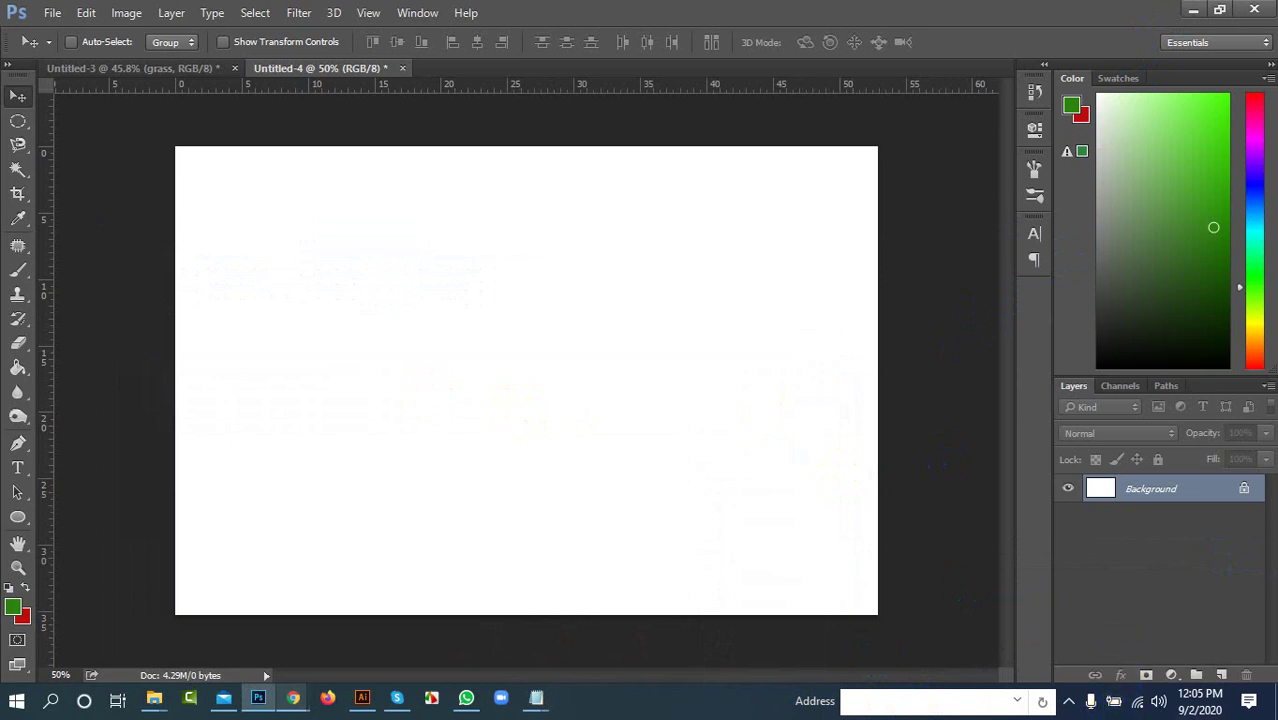
Step: Add a new layer and make a large rectangular selection in the upper-left area of the canvas with the Rectangular Marquee tool
left_click(1220, 672)
left_click(18, 100)
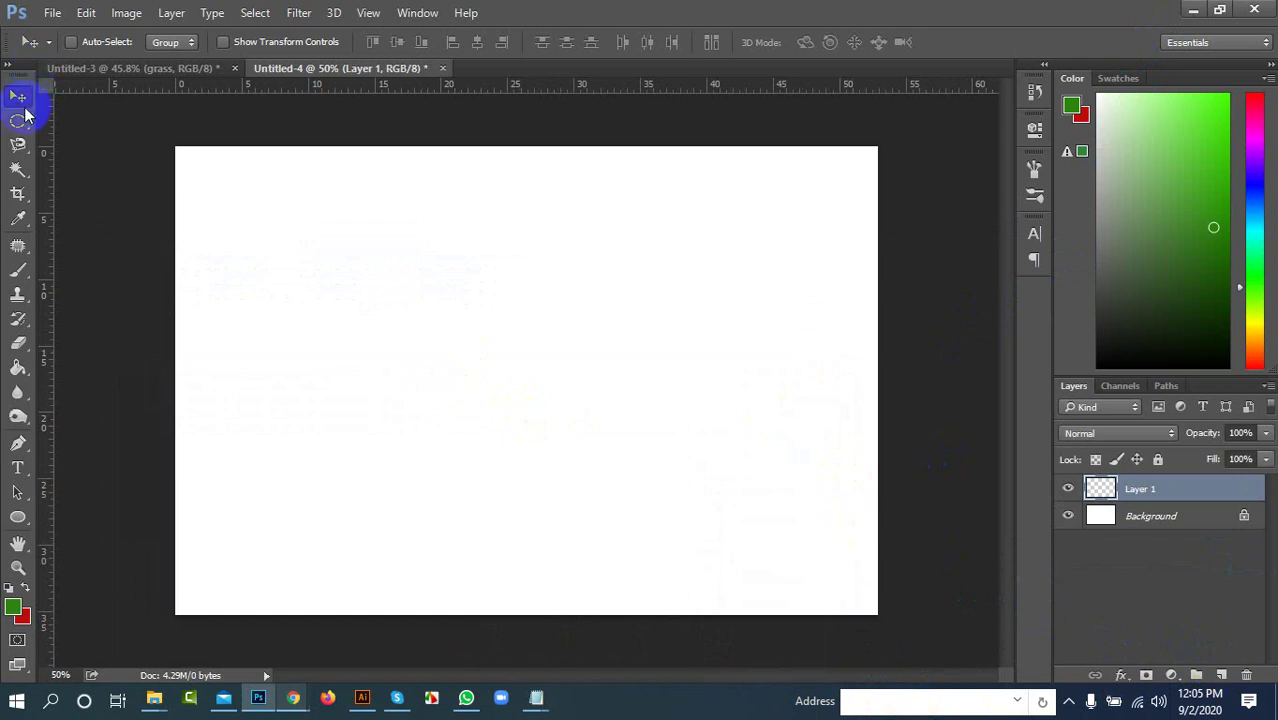
left_click(18, 122)
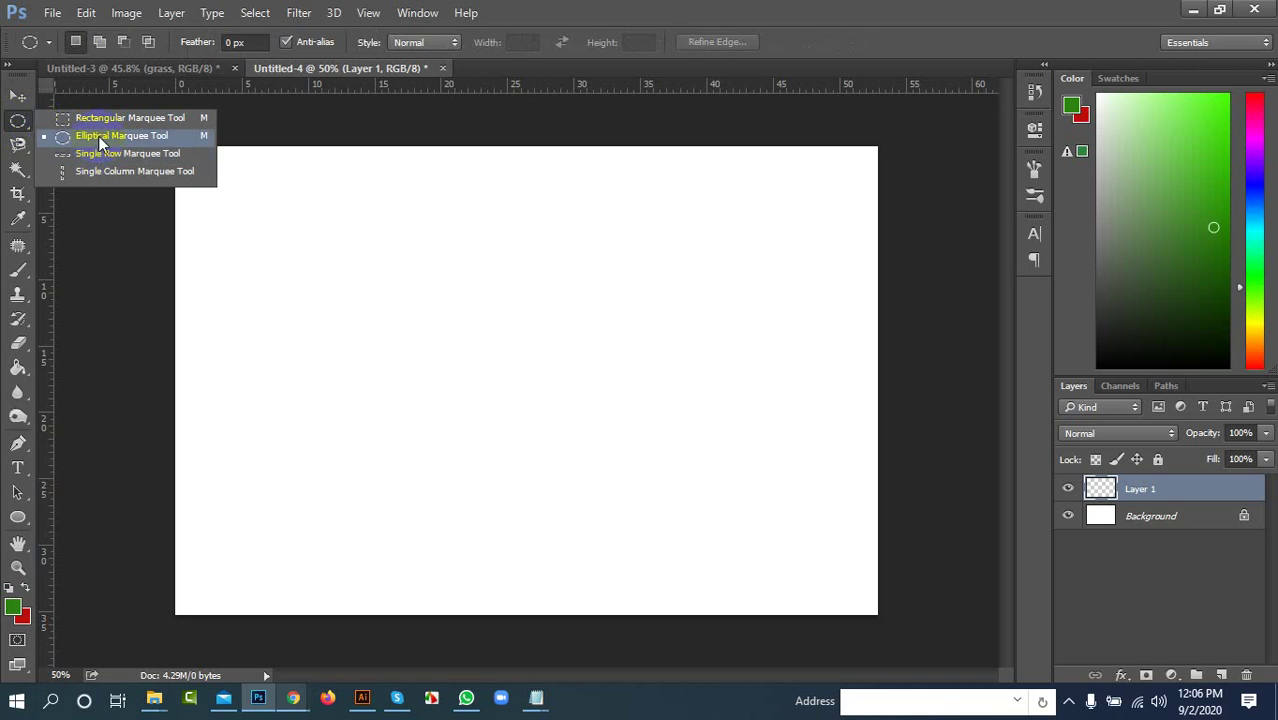
left_click(94, 174)
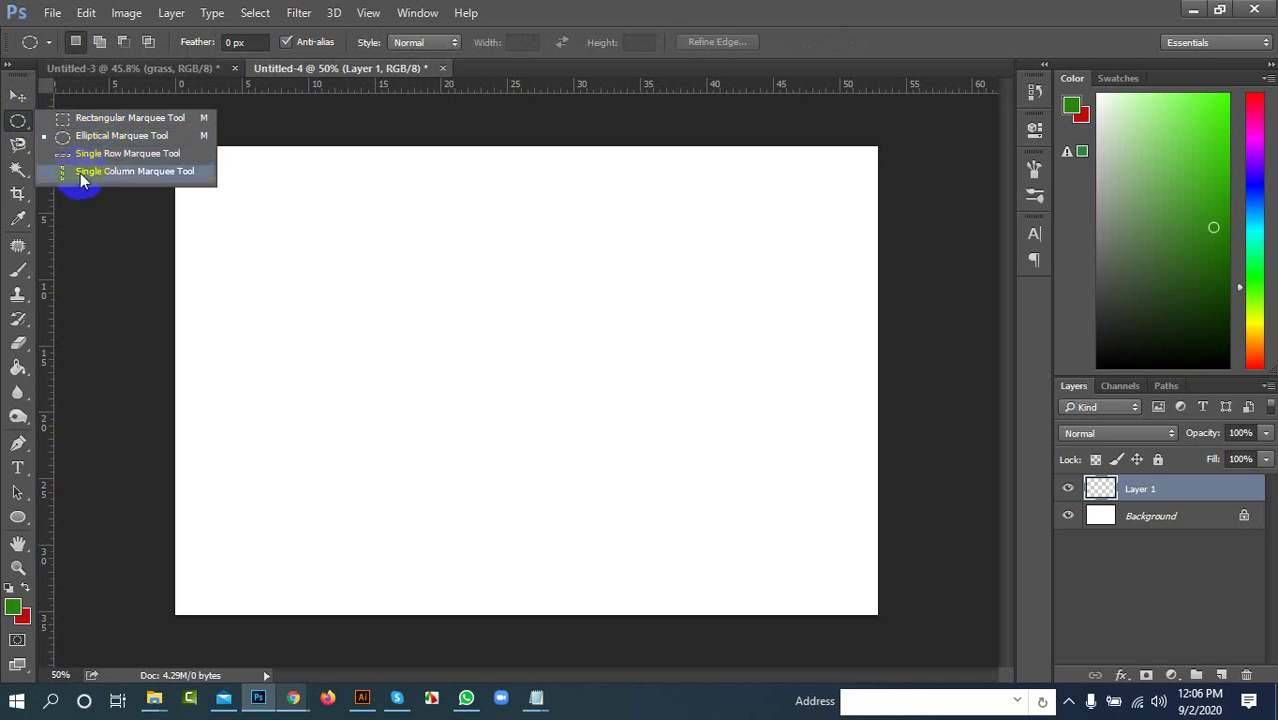
left_click(128, 117)
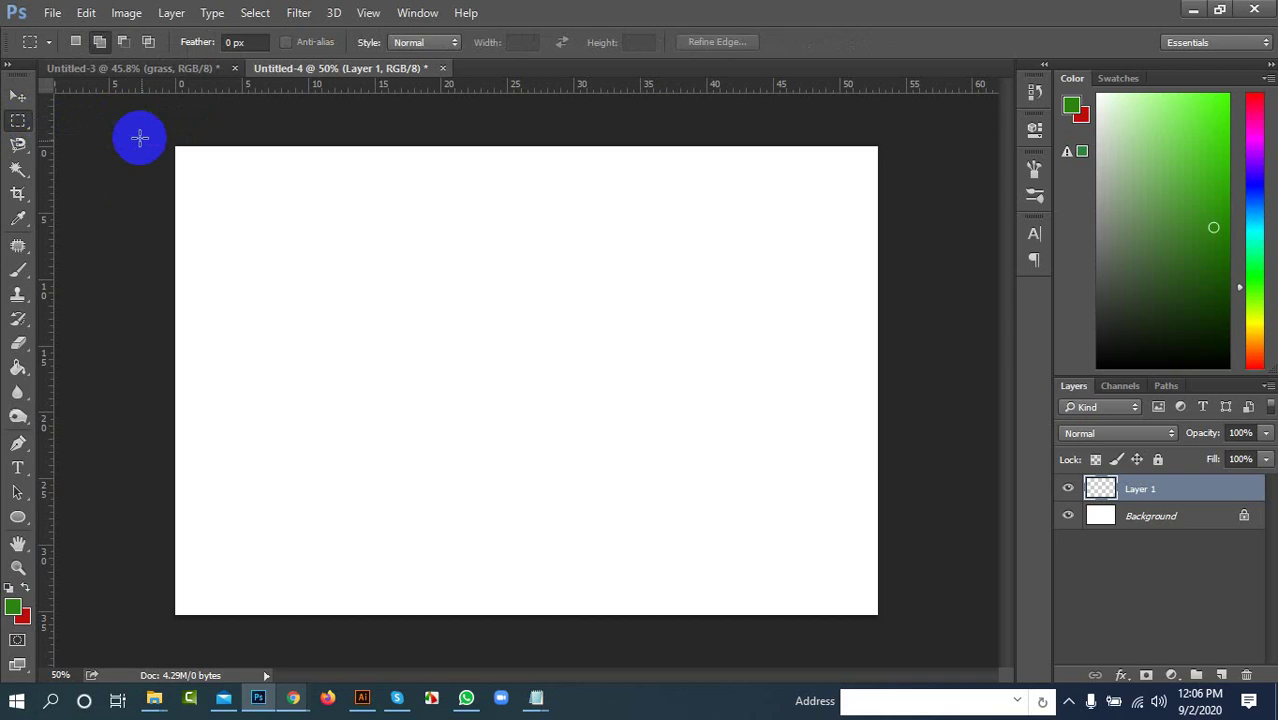
left_click_drag(215, 181, 630, 468)
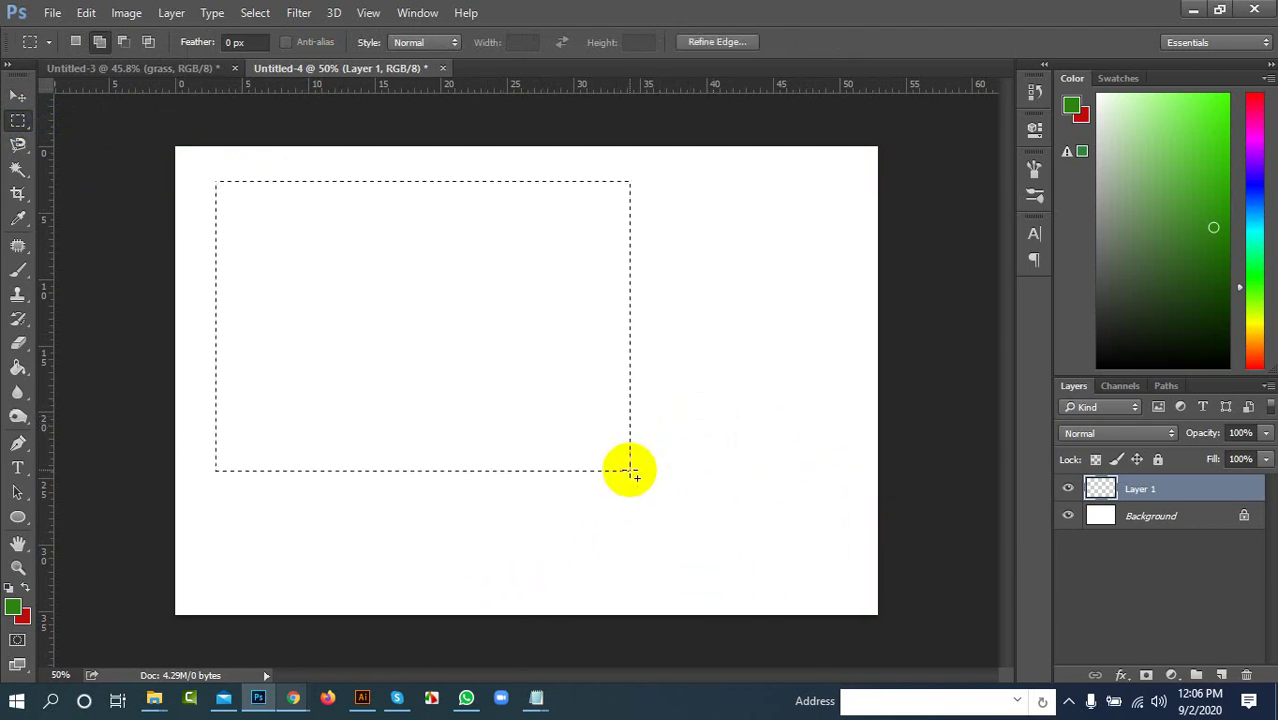
Step: Set the foreground color to bright pink, f80ab8
left_click(12, 608)
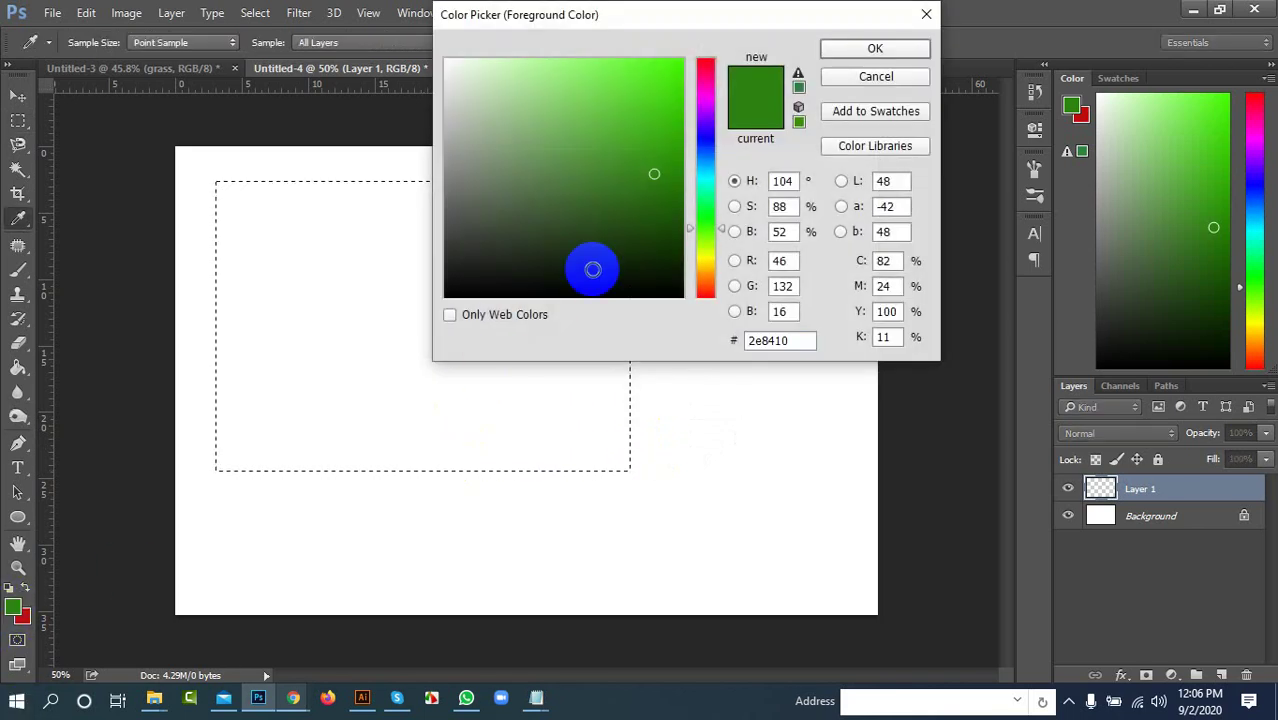
left_click_drag(698, 229, 707, 131)
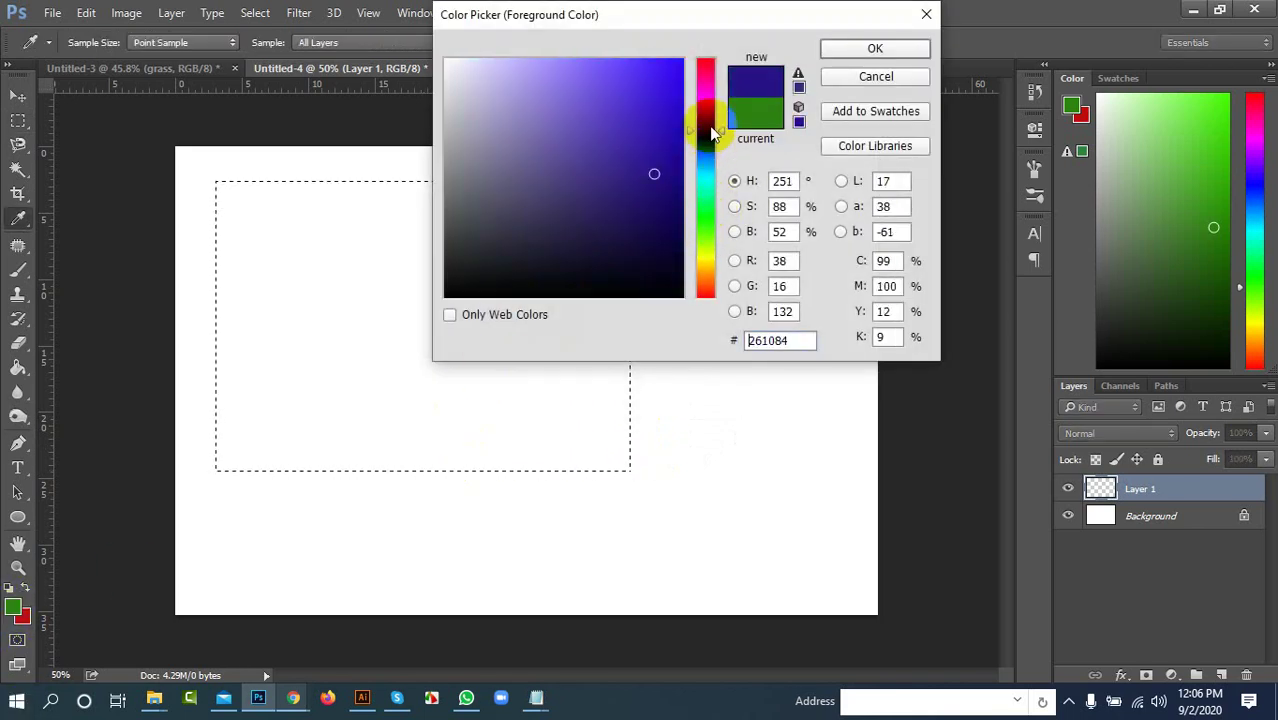
left_click_drag(716, 78, 665, 217)
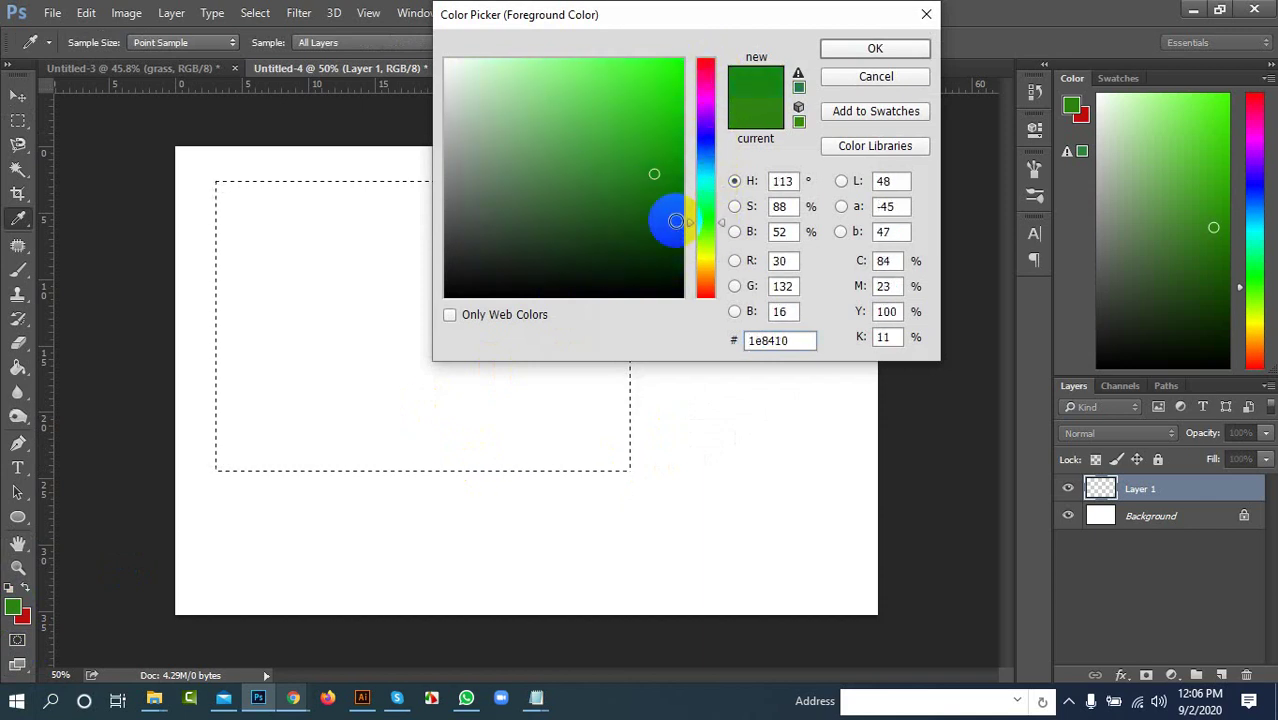
left_click(565, 137)
mouse_move(565, 137)
left_mouse_down()
mouse_move(485, 57)
mouse_move(502, 89)
mouse_move(505, 180)
mouse_move(491, 120)
left_mouse_up()
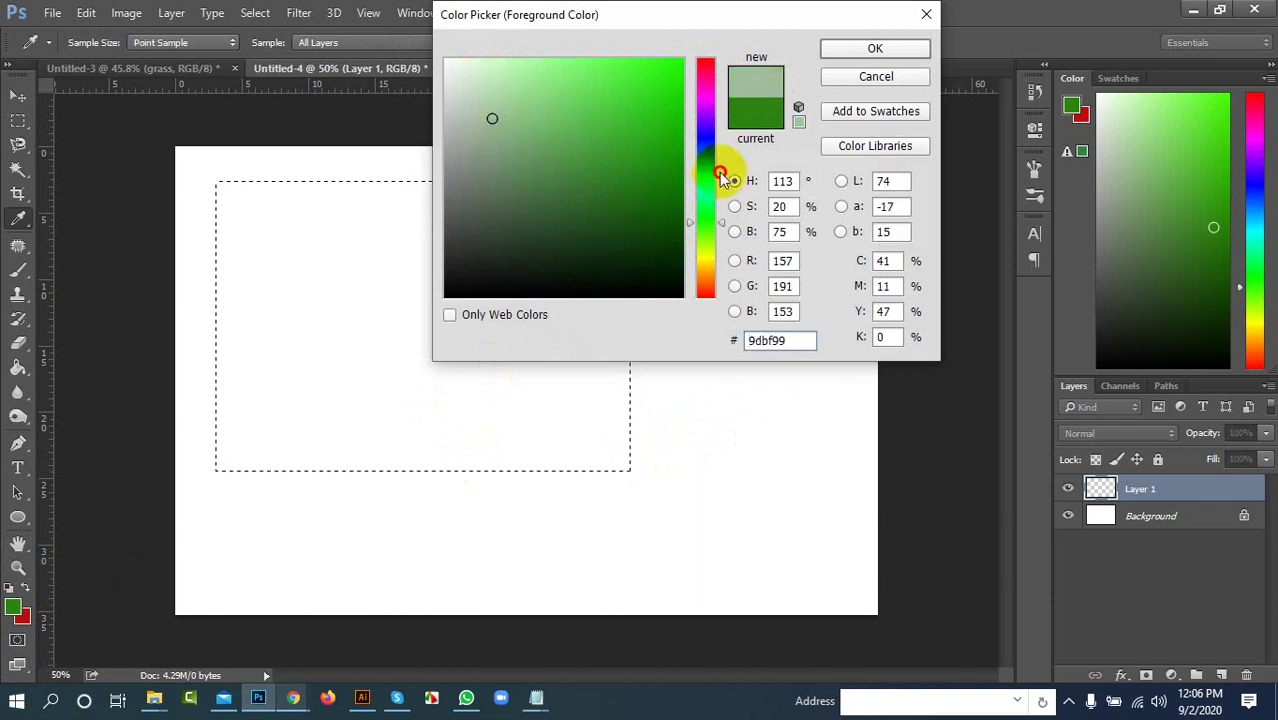
mouse_move(720, 168)
left_mouse_down()
mouse_move(714, 88)
mouse_move(645, 94)
mouse_move(674, 66)
left_mouse_up()
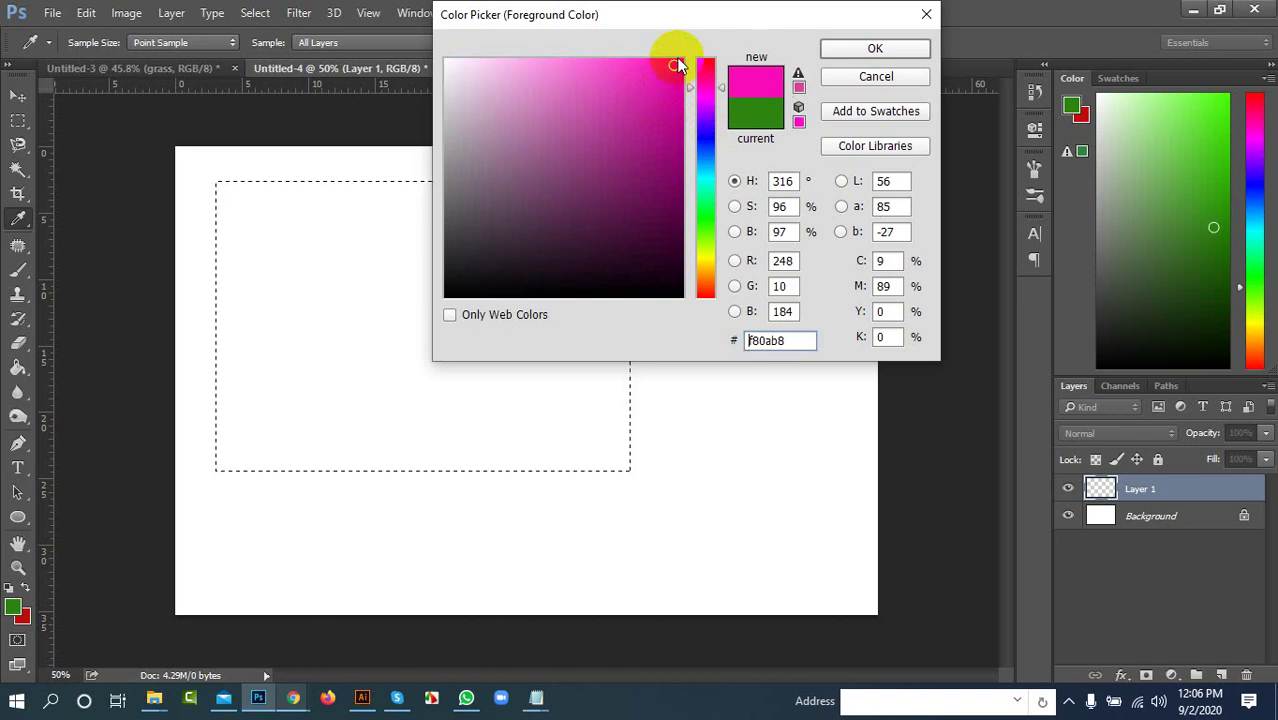
left_click(875, 49)
key("m")
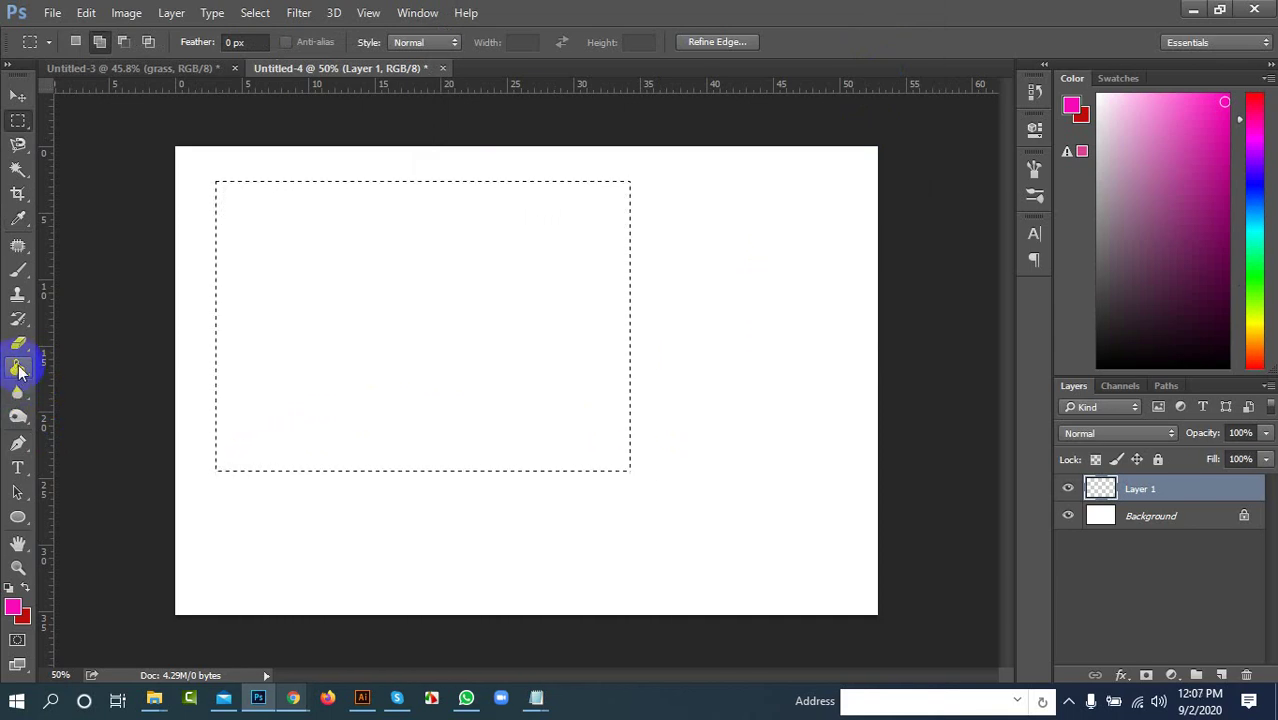
Step: Fill the rectangular selection with the pink foreground color using the Paint Bucket tool, and undo the fill
mouse_move(20, 370)
left_mouse_down()
mouse_move(62, 366)
mouse_move(101, 384)
left_mouse_up()
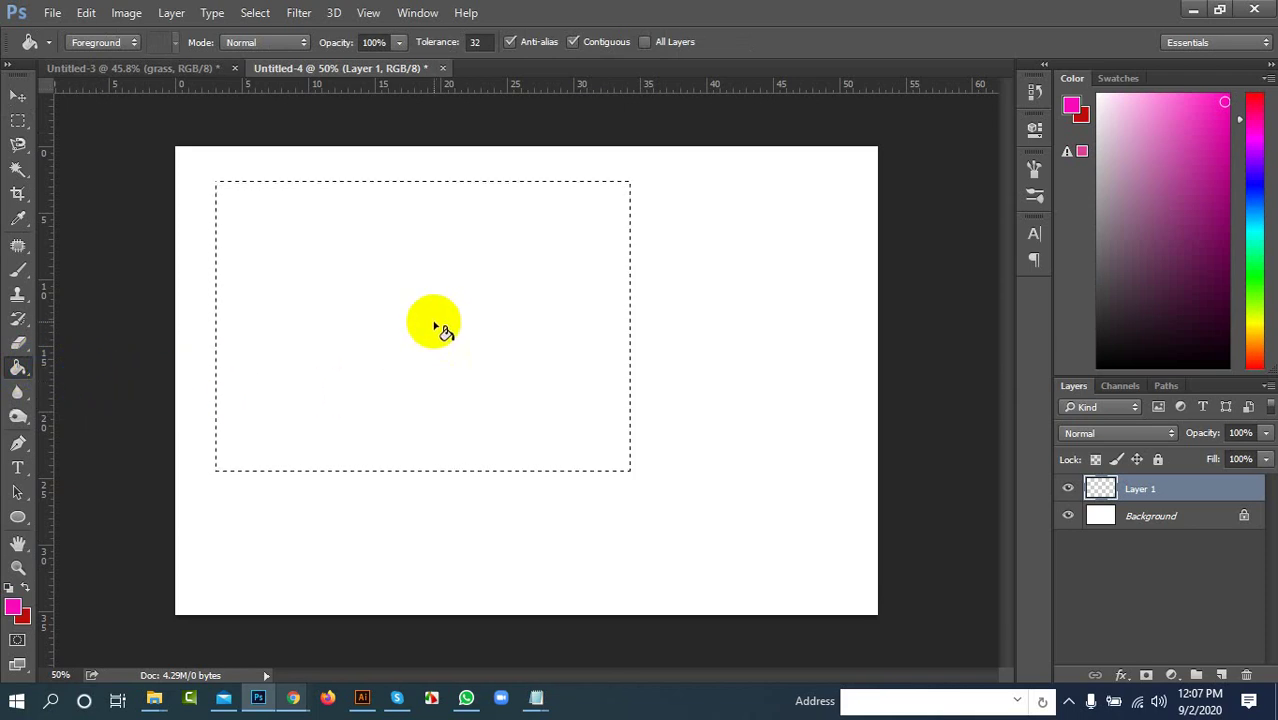
left_click(434, 323)
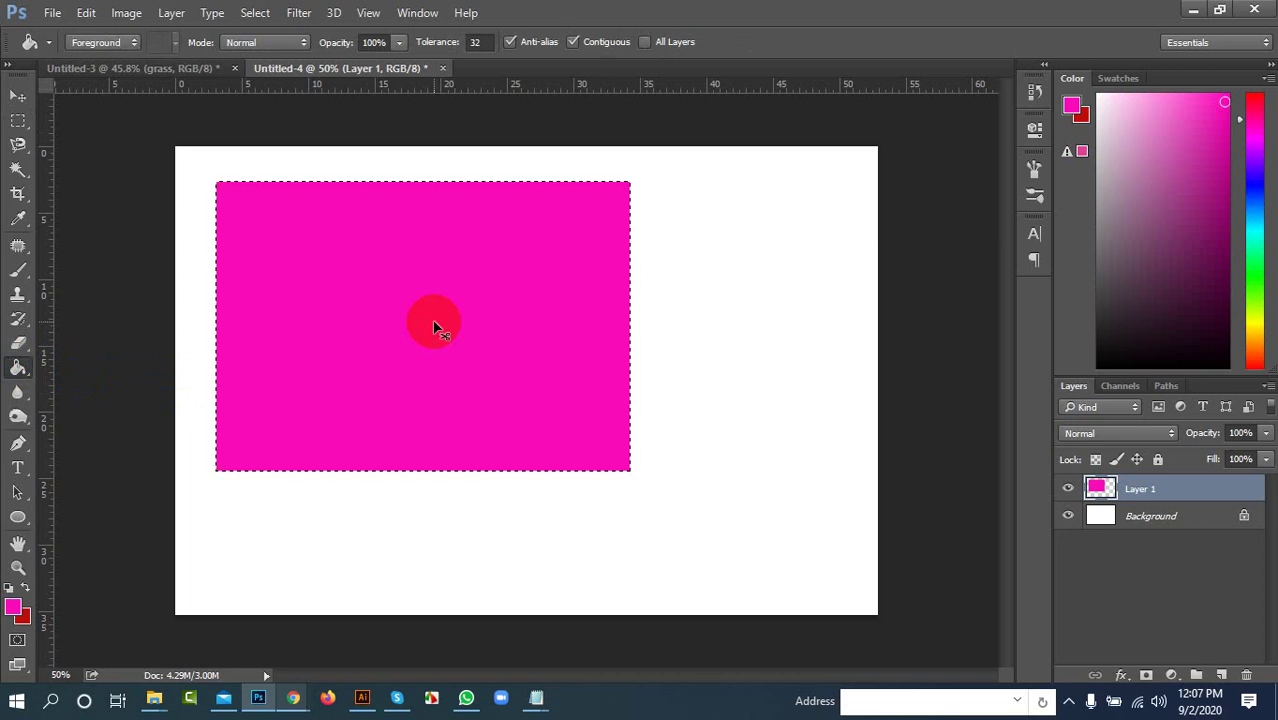
key("ctrl+z")
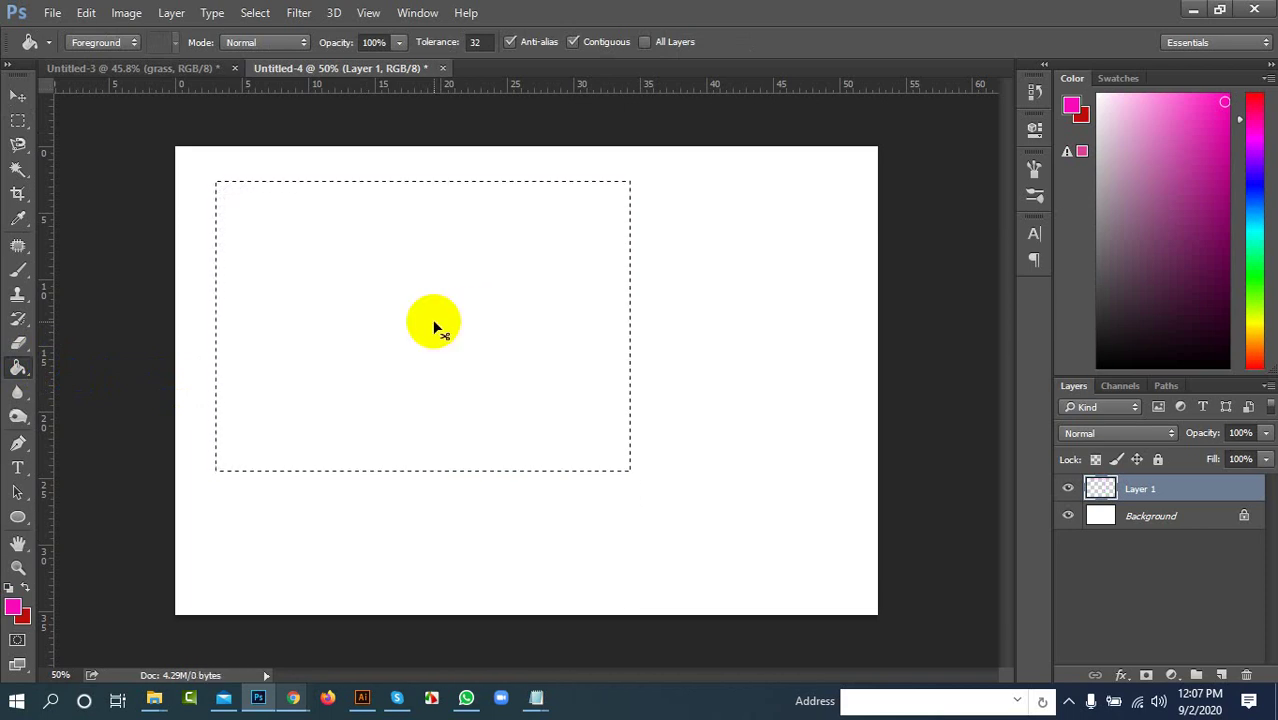
Step: Fill the rectangular selection with the red background color and remove that fill
left_click(434, 323)
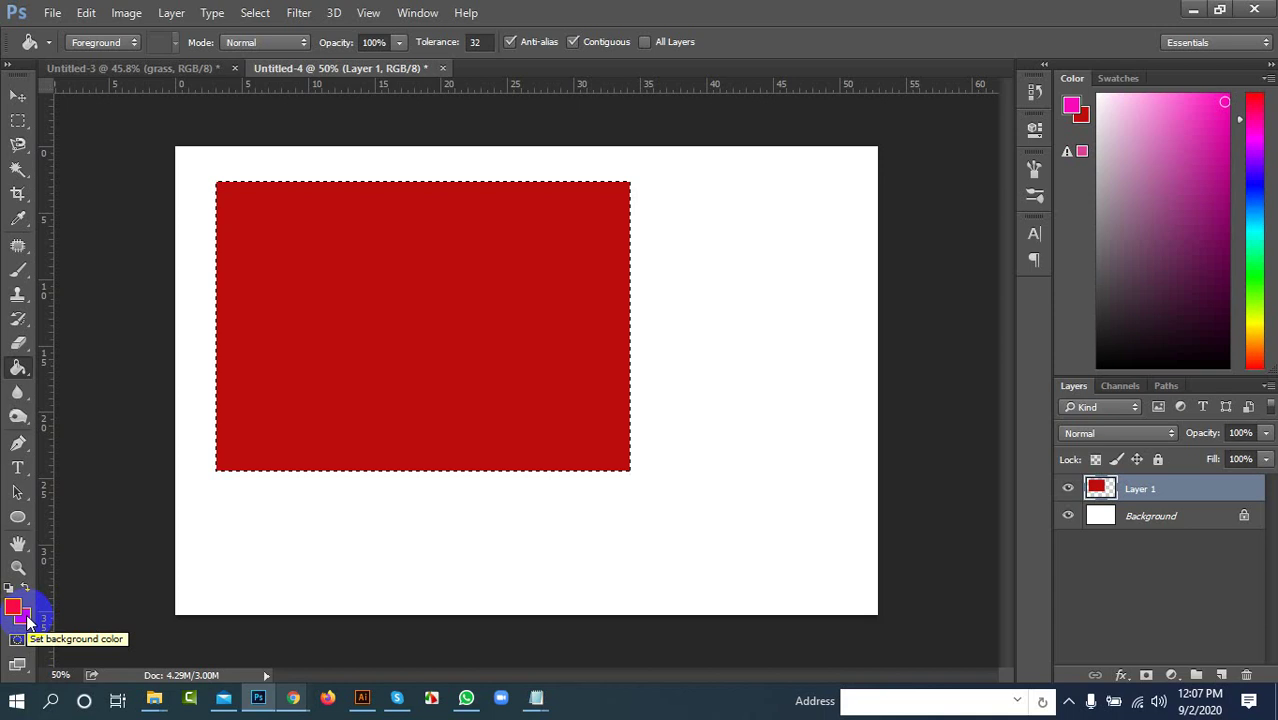
key("Delete")
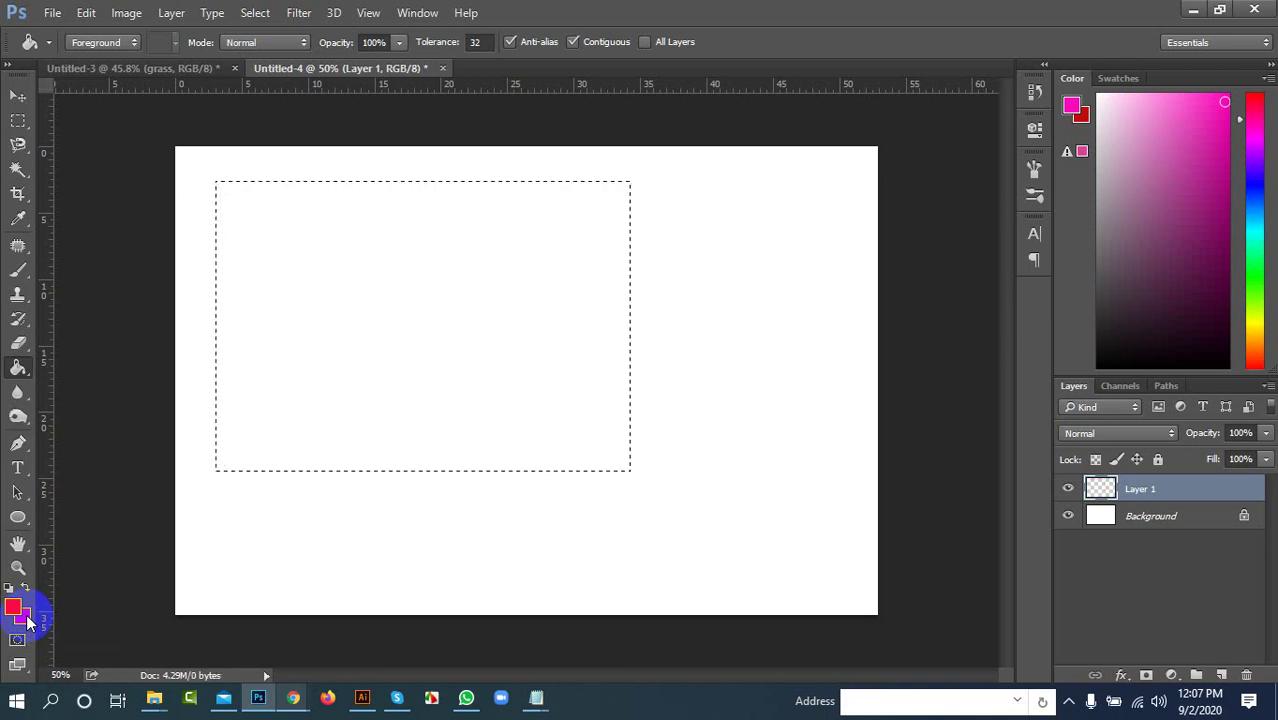
key("shift+BackSpace")
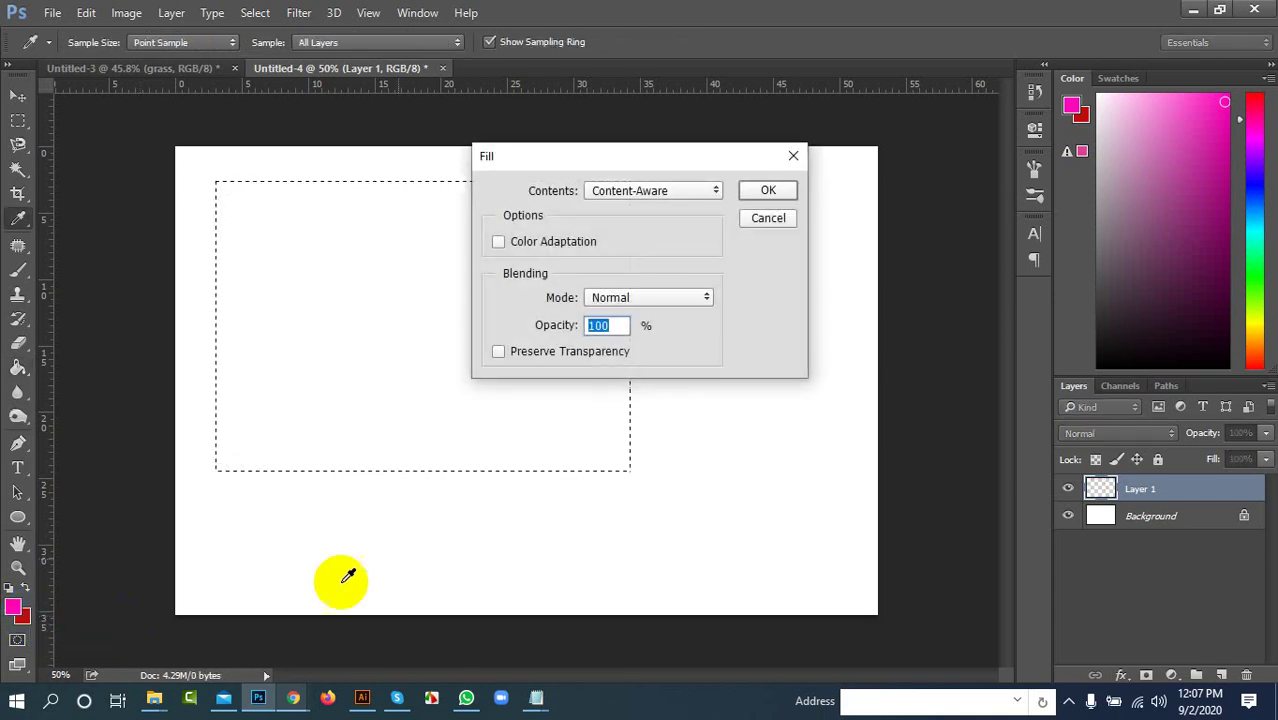
left_click(768, 217)
Step: Fill the rectangular selection on Layer 1 with the pink foreground color
key("g")
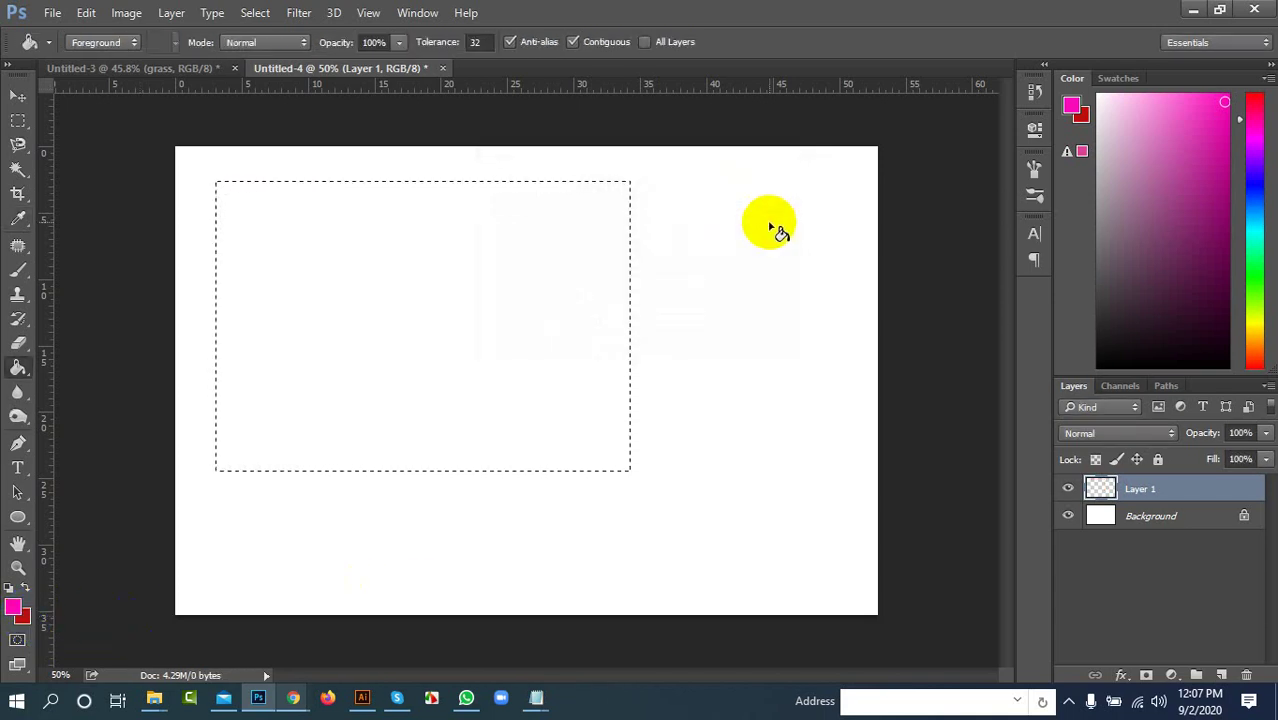
key("alt+BackSpace")
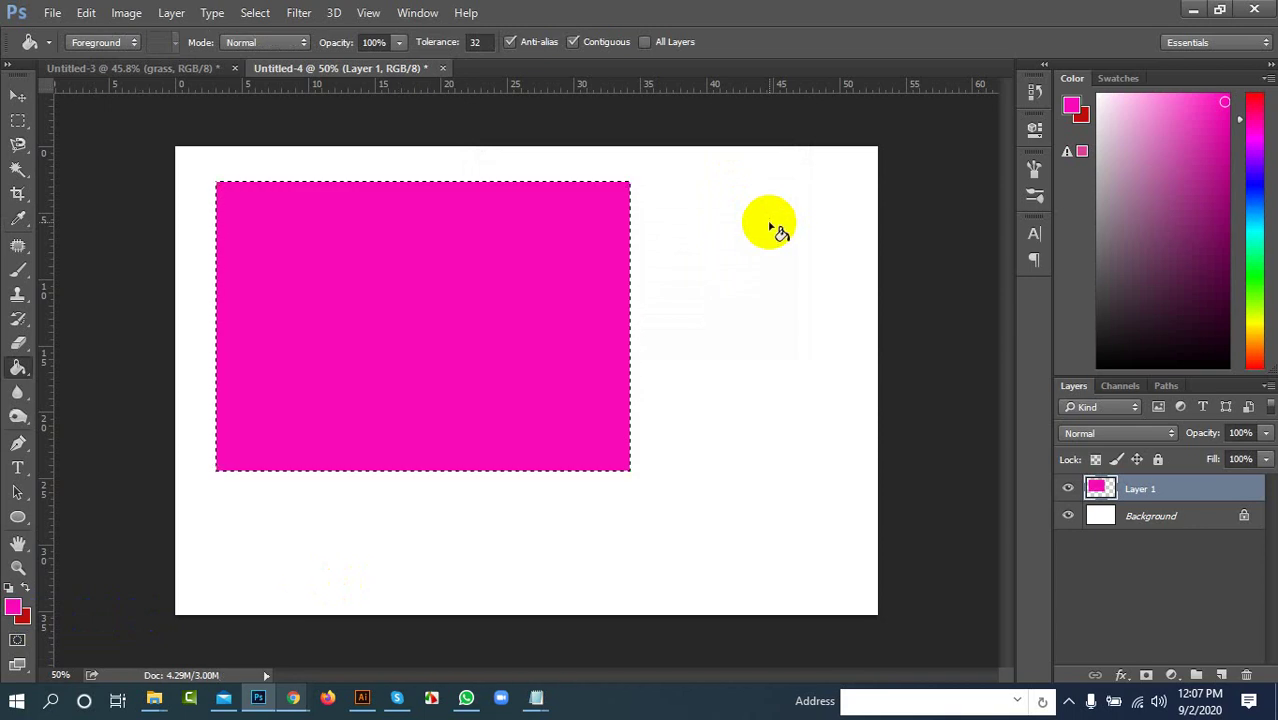
left_click(516, 380)
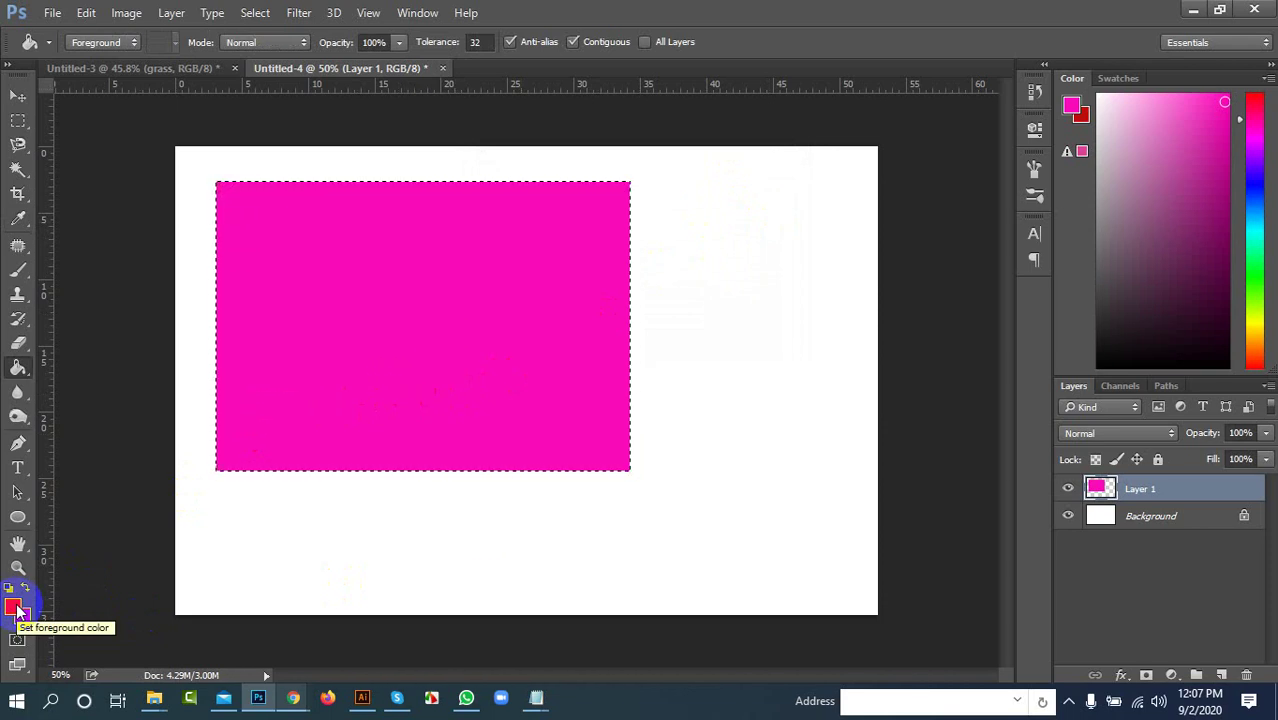
Step: Clear the rectangular selection's fill on Layer 1 and refill it with the pink foreground color
left_click(468, 322)
key("Delete")
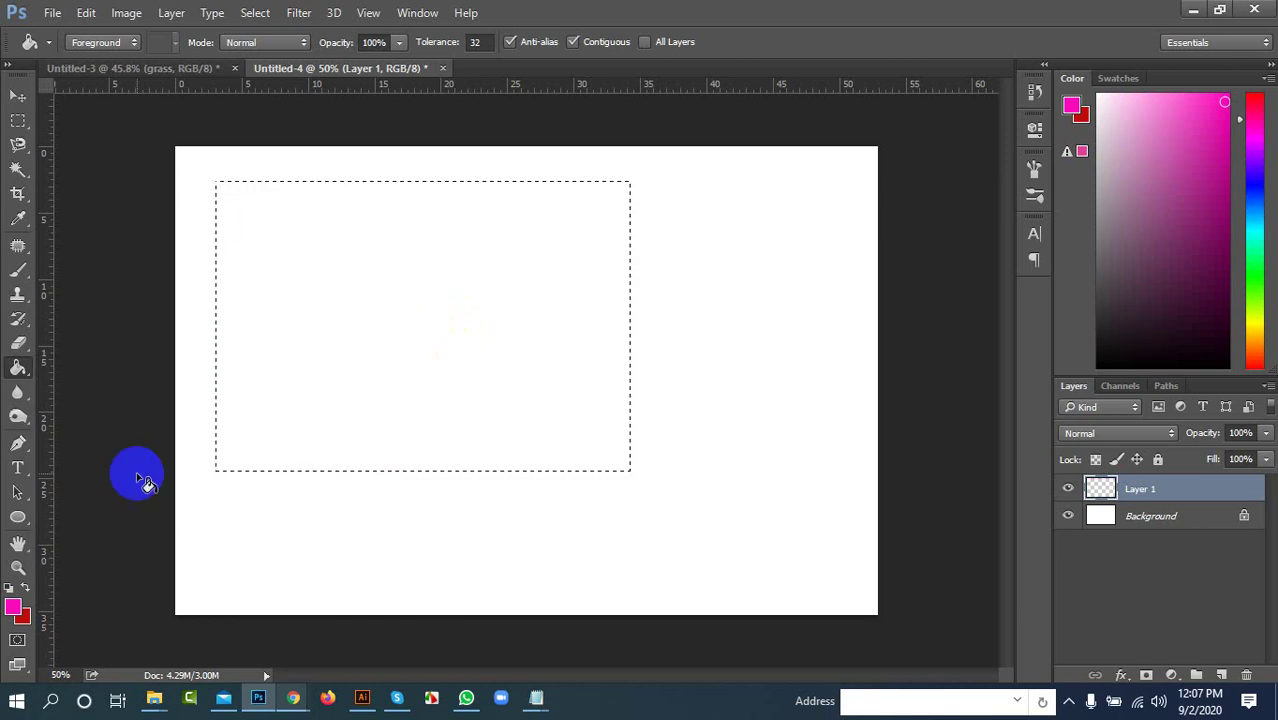
left_click(24, 591)
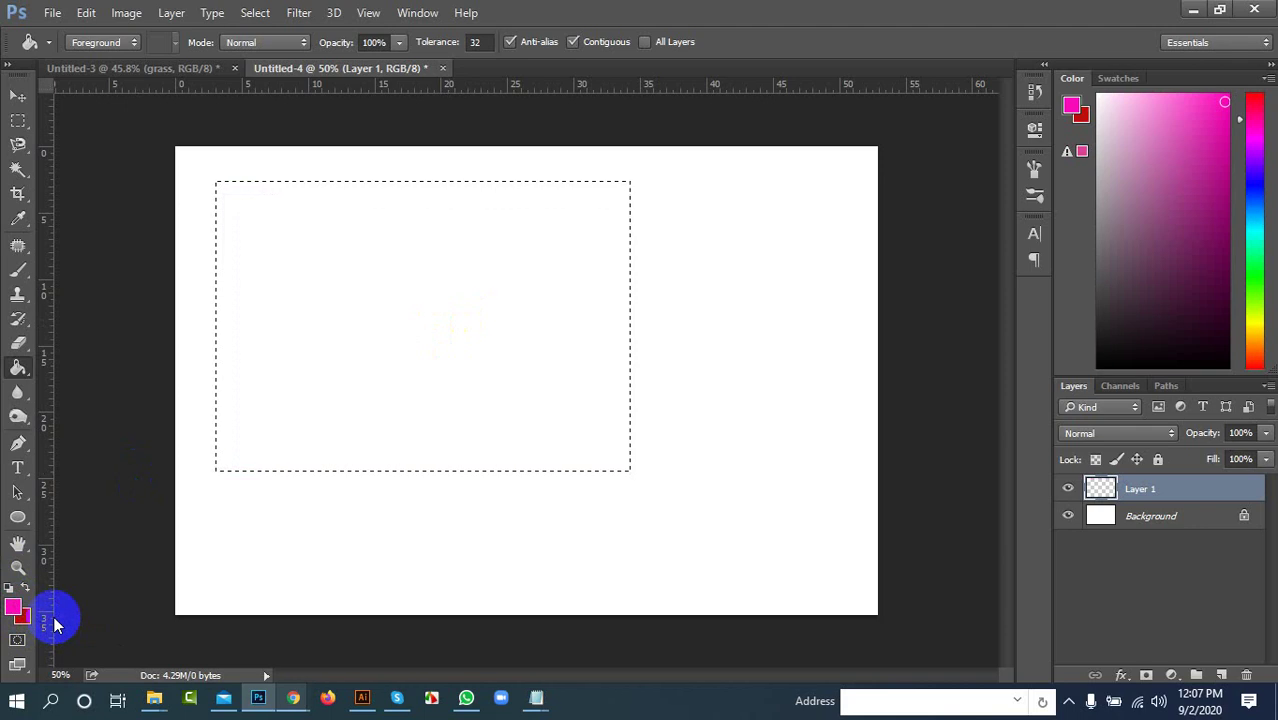
key("x")
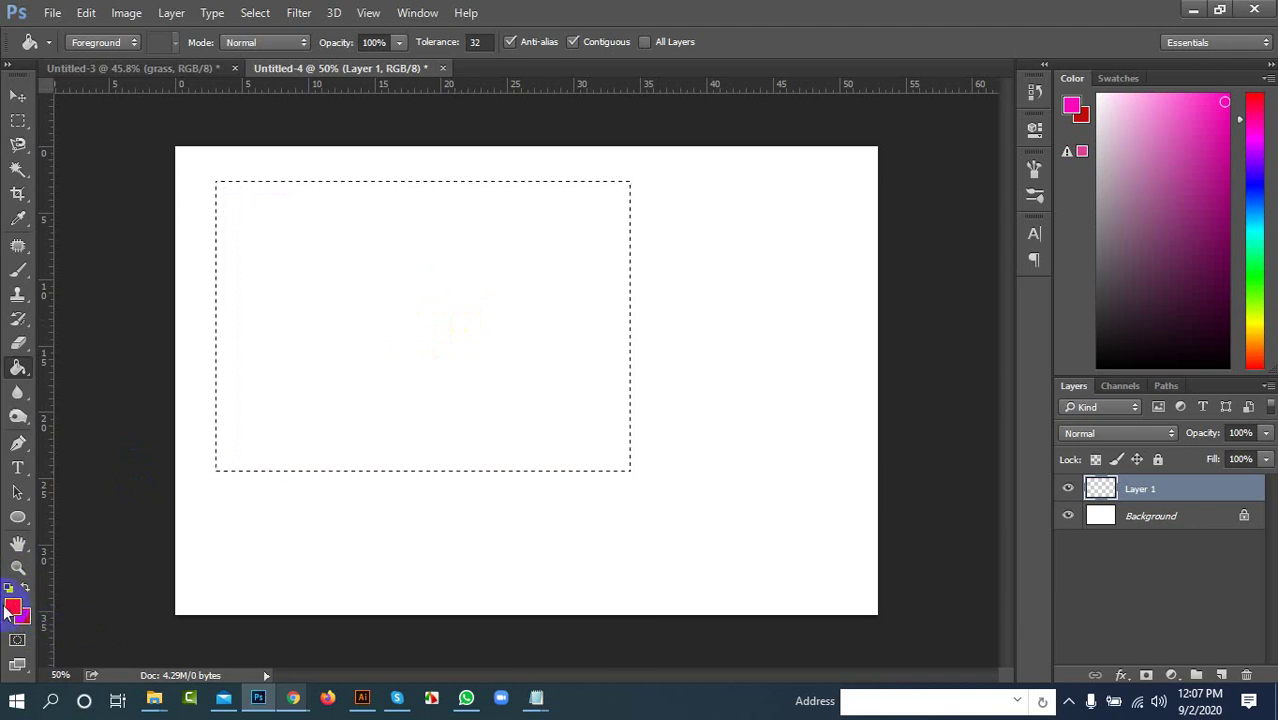
key("ctrl+BackSpace")
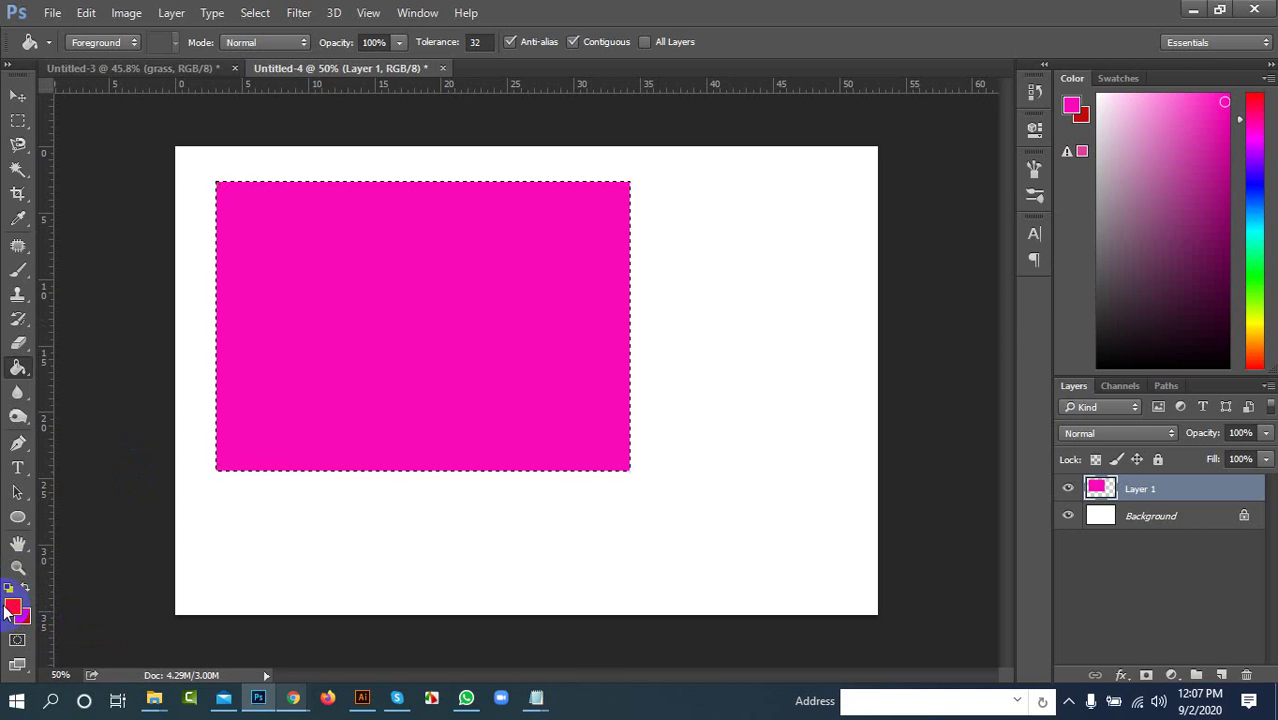
Step: Replace the pink fill with the red background color and clear that red fill
key("Delete")
key("alt+BackSpace")
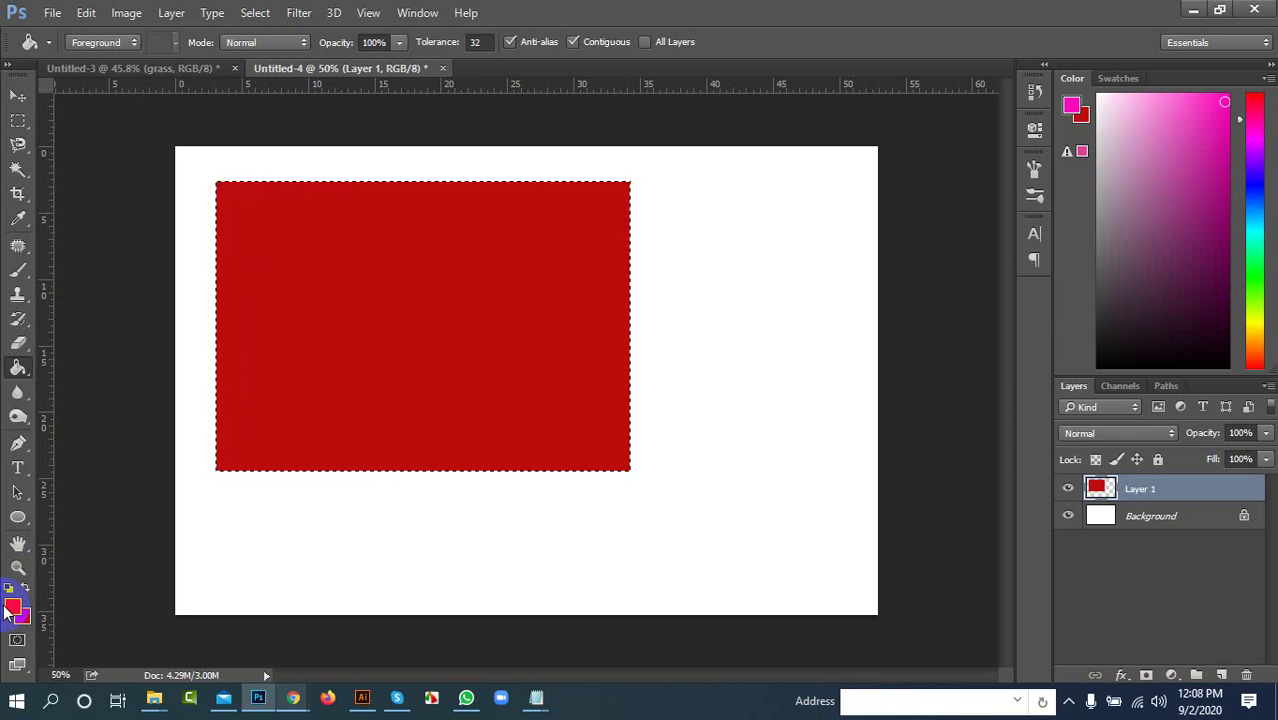
key("Delete")
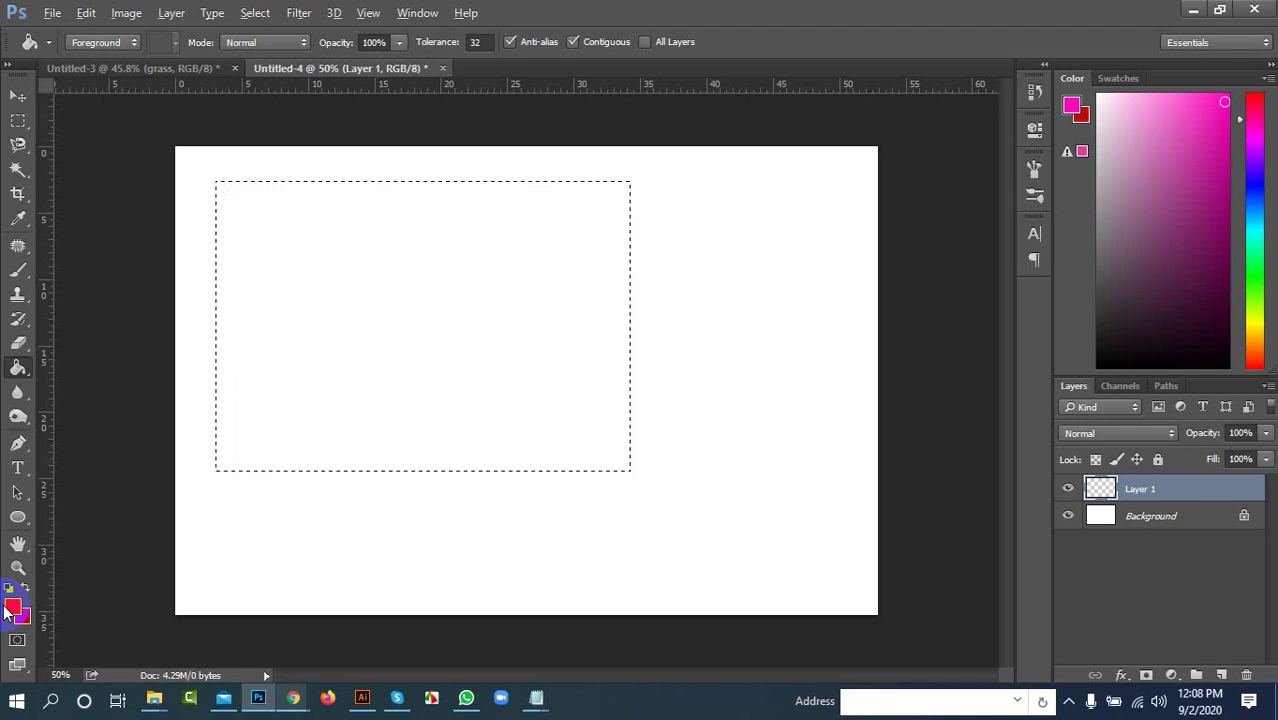
Step: Fill the empty rectangular selection on Layer 1 with pink again and deselect it
key("alt+BackSpace")
left_click(512, 407)
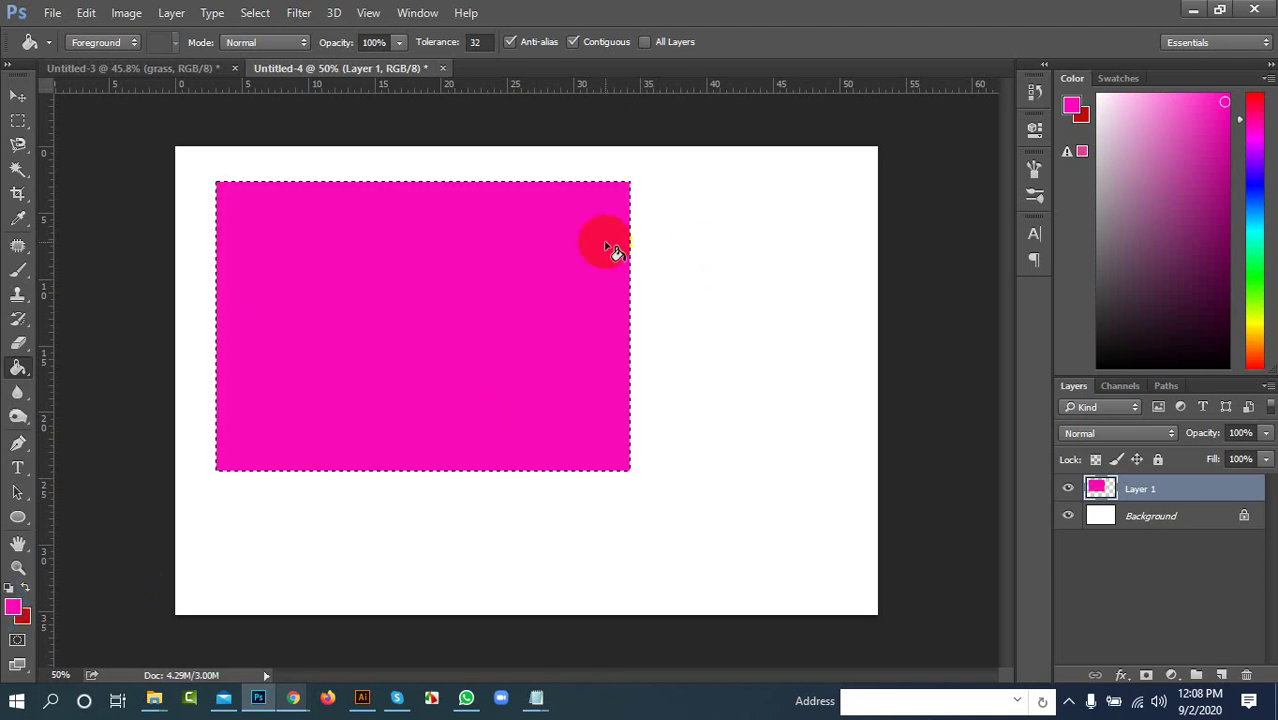
left_click(240, 188)
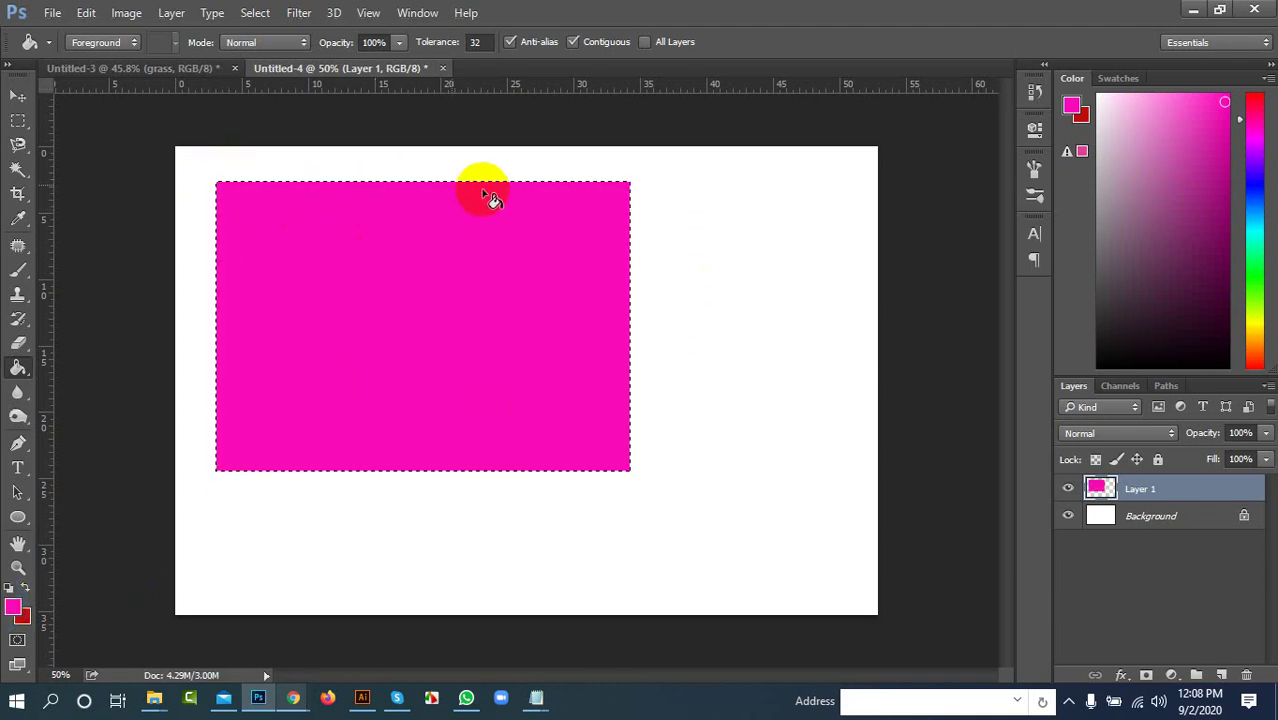
left_click(255, 275)
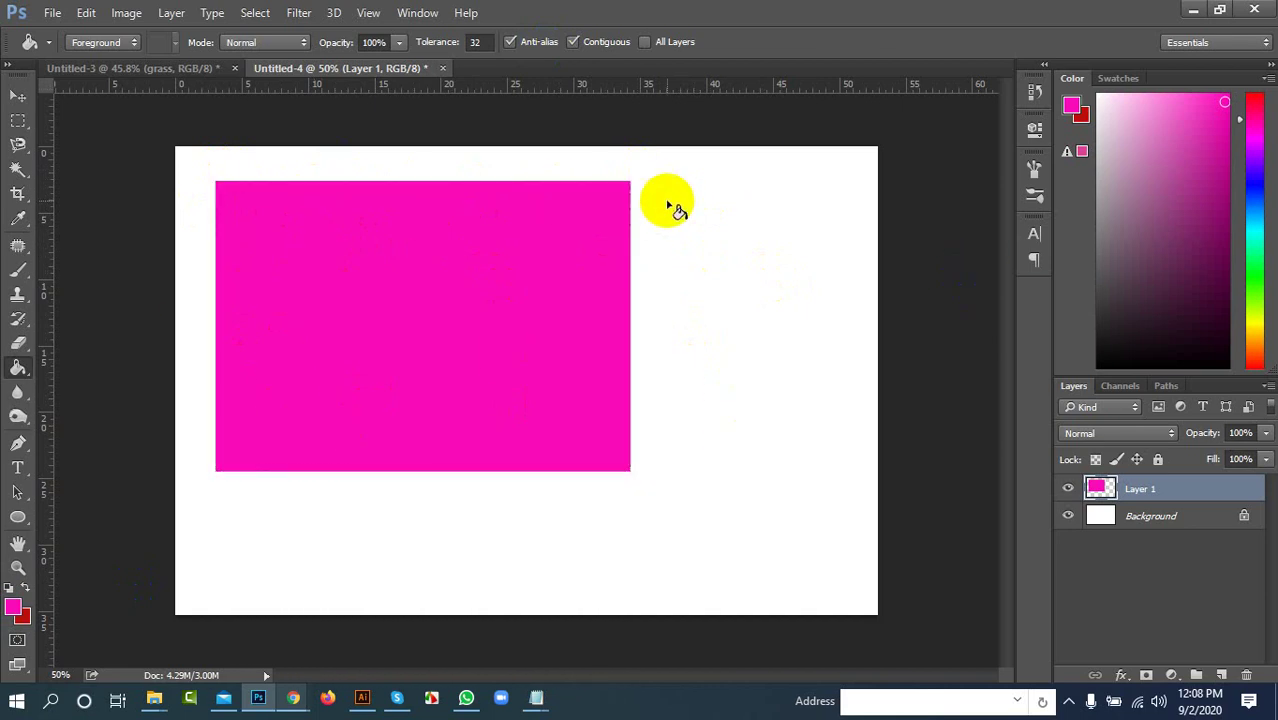
Step: Move the pink rectangle slightly toward the upper-left corner of the canvas with the Move tool
left_click(17, 96)
left_click(466, 239)
mouse_move(466, 240)
left_mouse_down()
mouse_move(428, 306)
mouse_move(696, 330)
mouse_move(514, 433)
mouse_move(376, 337)
mouse_move(428, 281)
mouse_move(593, 321)
mouse_move(547, 395)
mouse_move(468, 331)
mouse_move(476, 285)
mouse_move(639, 302)
mouse_move(488, 291)
mouse_move(562, 331)
mouse_move(538, 311)
left_mouse_up()
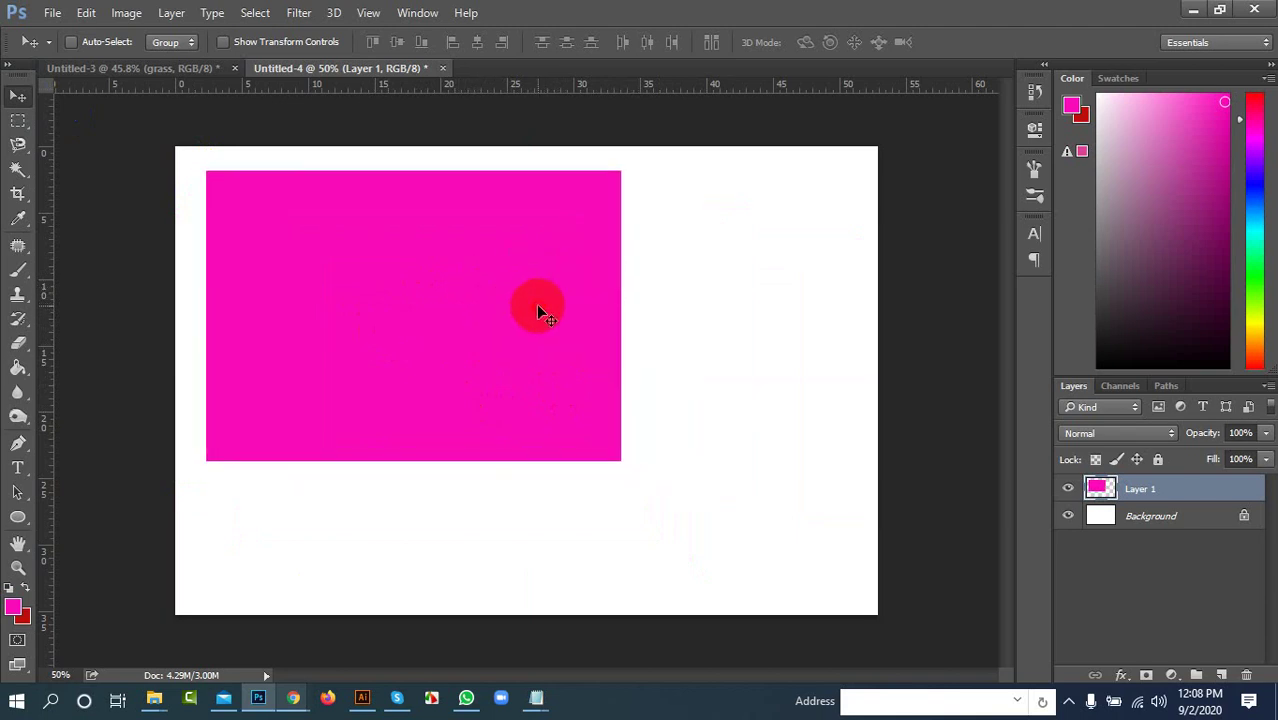
Step: Draw a smaller rectangular selection right of the pink rectangle, fill it with the red background color on Layer 1, and deselect
left_click(18, 120)
left_click_drag(684, 263, 829, 446)
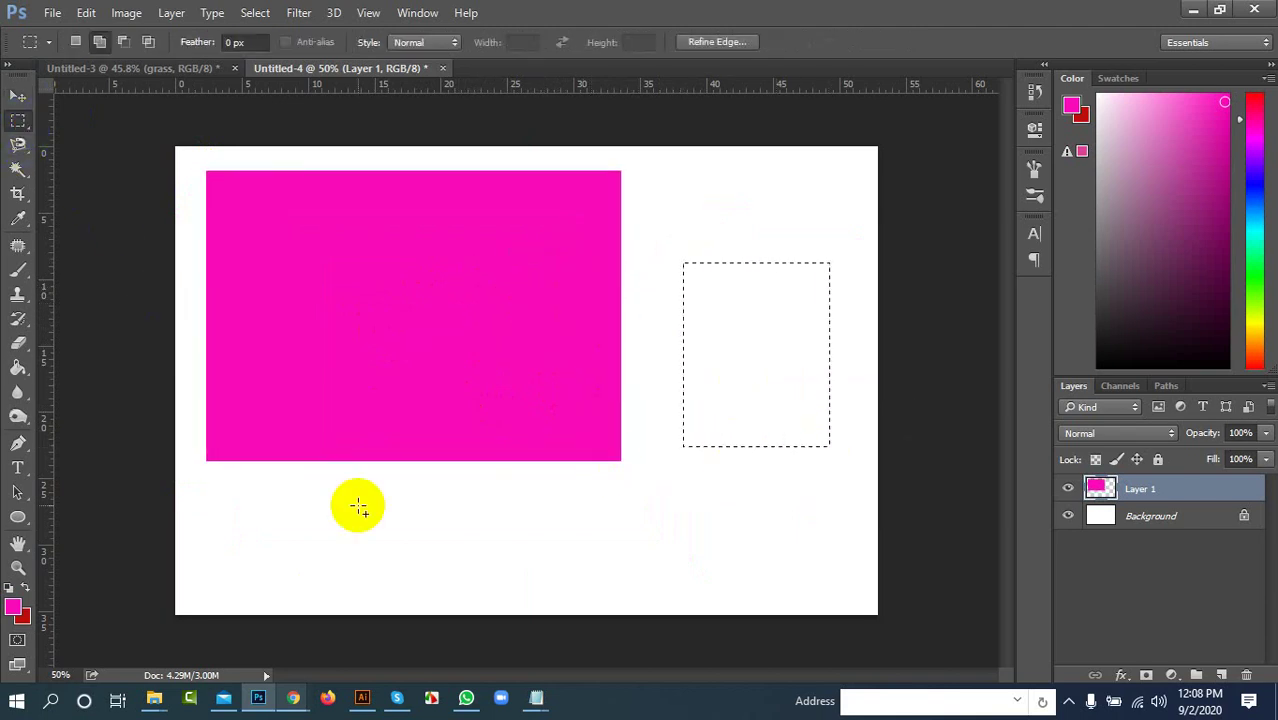
key("x")
left_click(30, 590)
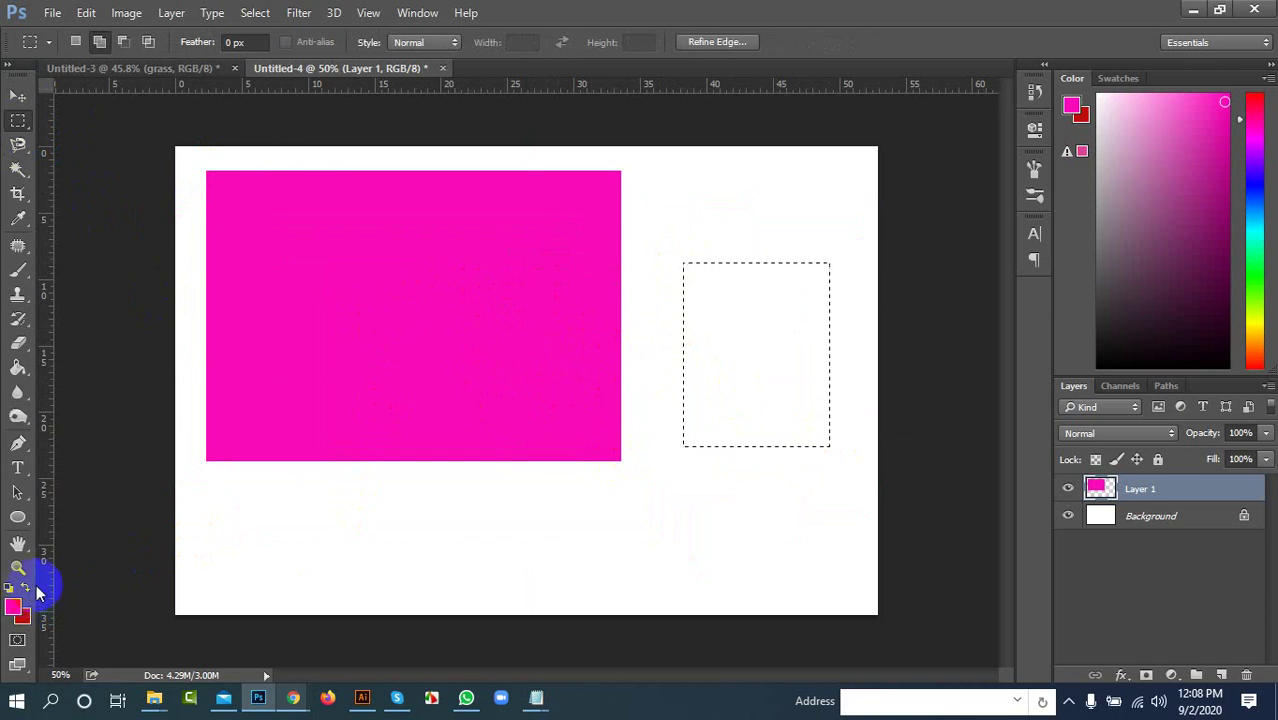
key("ctrl+BackSpace")
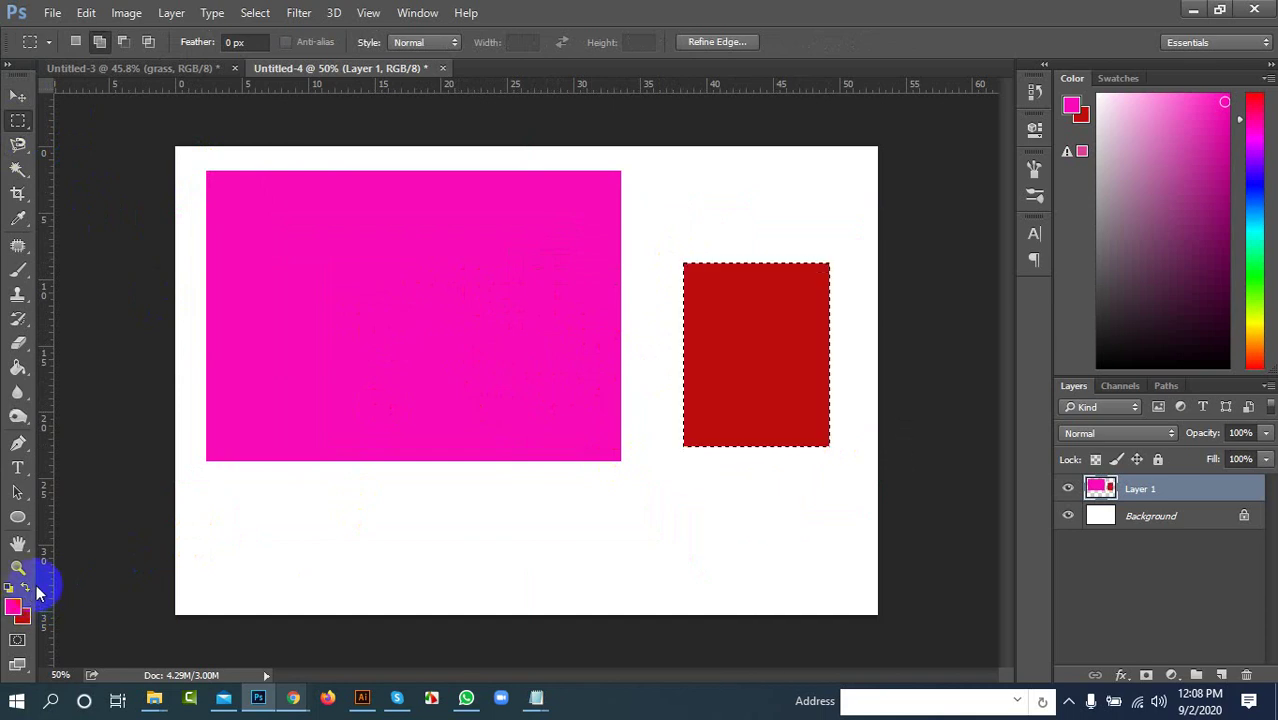
left_click(503, 633)
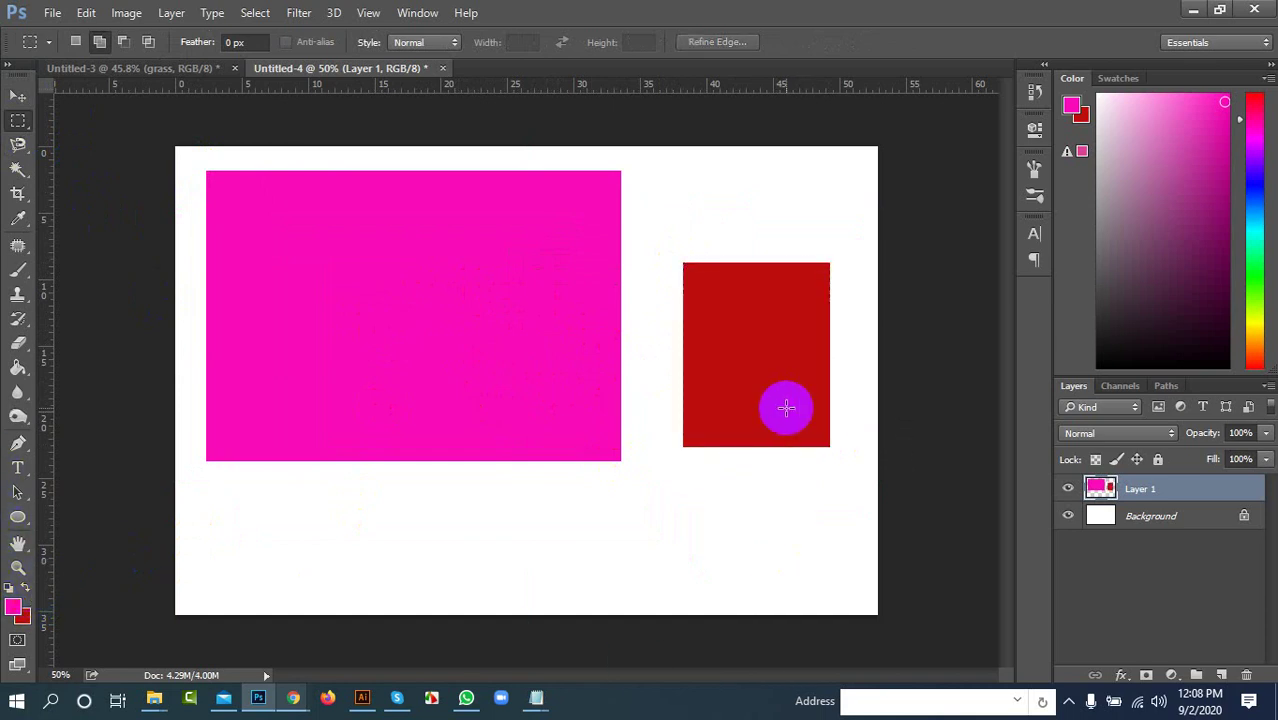
left_click(285, 143)
Step: Move the pink and red rectangles together on Layer 1, and undo the move and the deselection
left_click(12, 95)
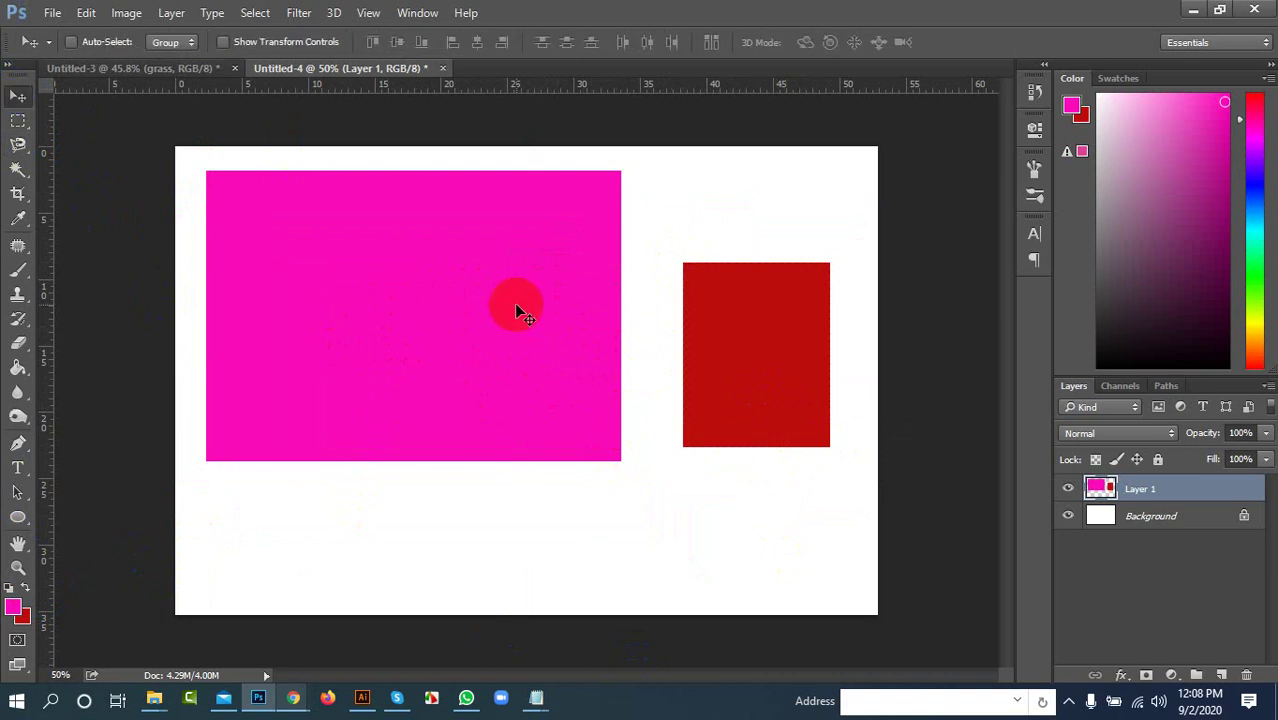
left_click_drag(397, 285, 562, 312)
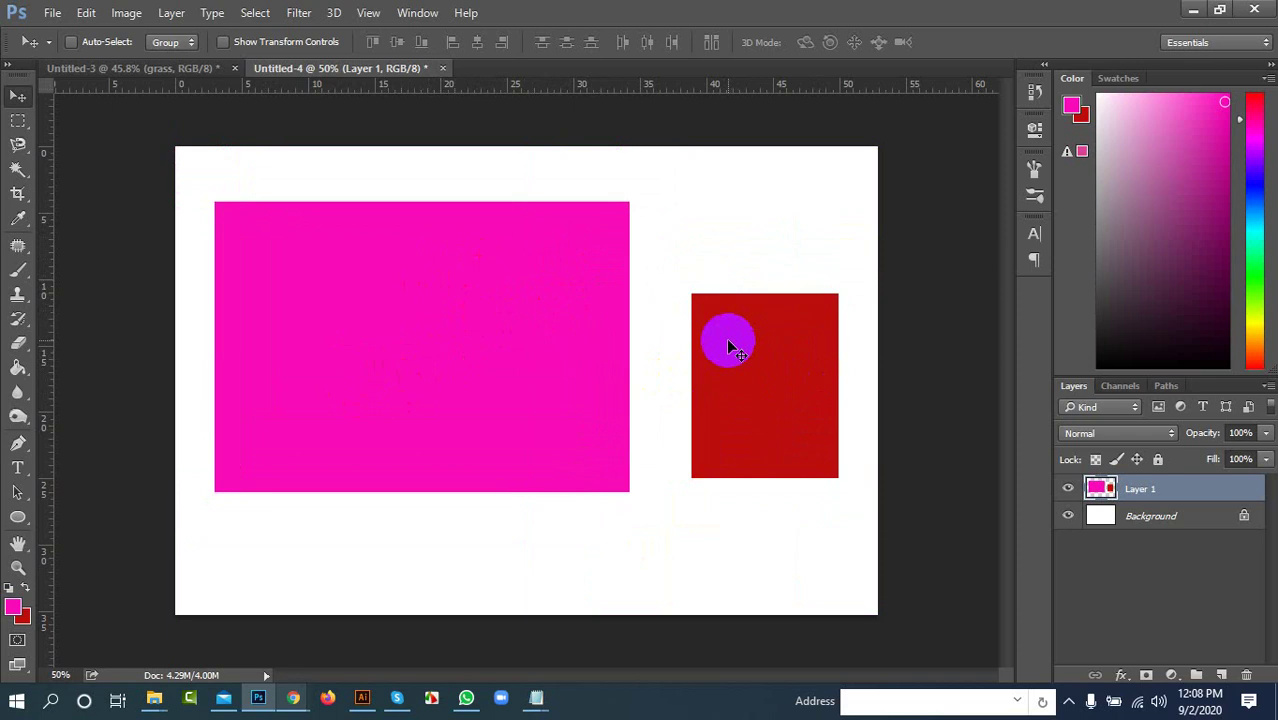
key("ctrl+z")
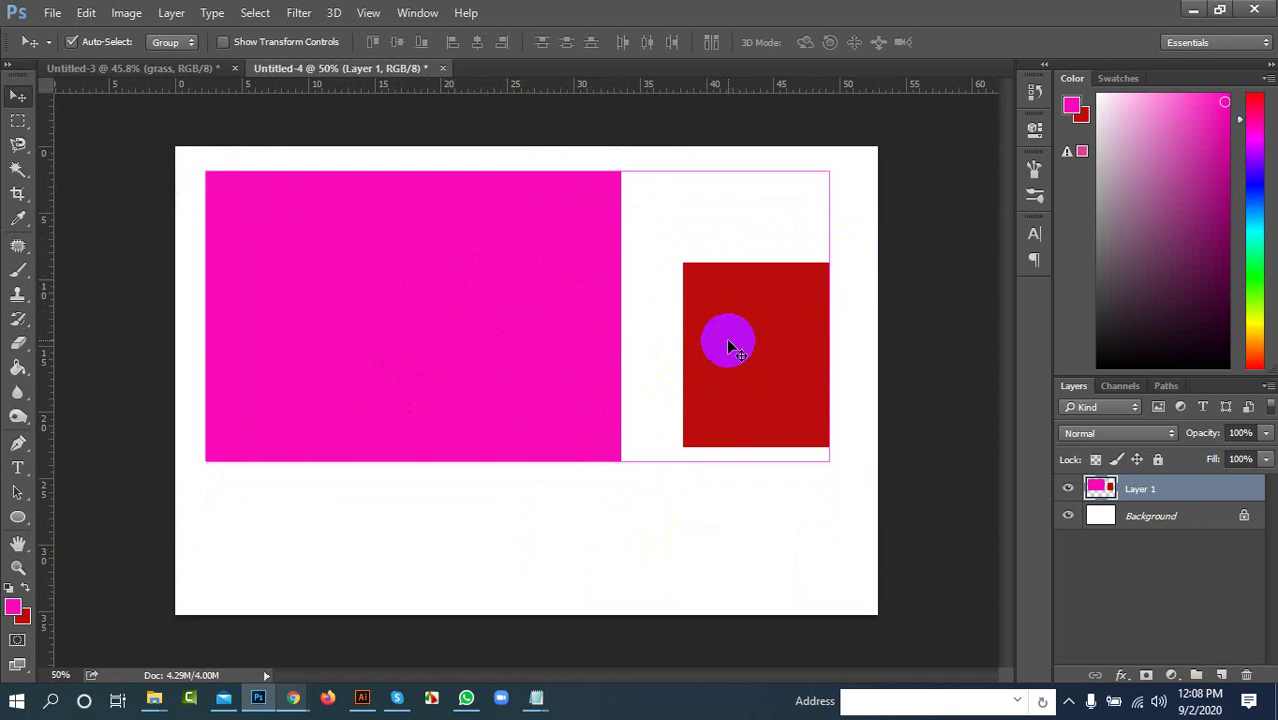
key("ctrl+z")
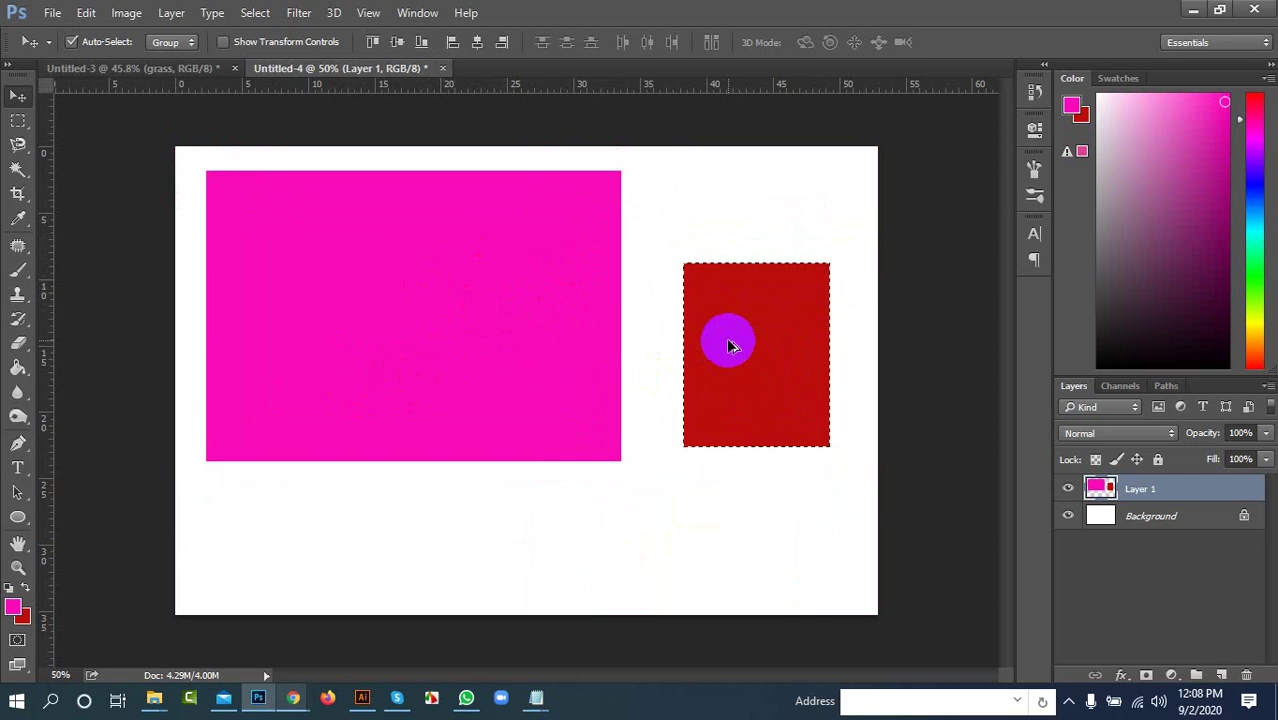
Step: Delete the red fill from Layer 1 and fill the same selection with the red background color on a new layer
key("Delete")
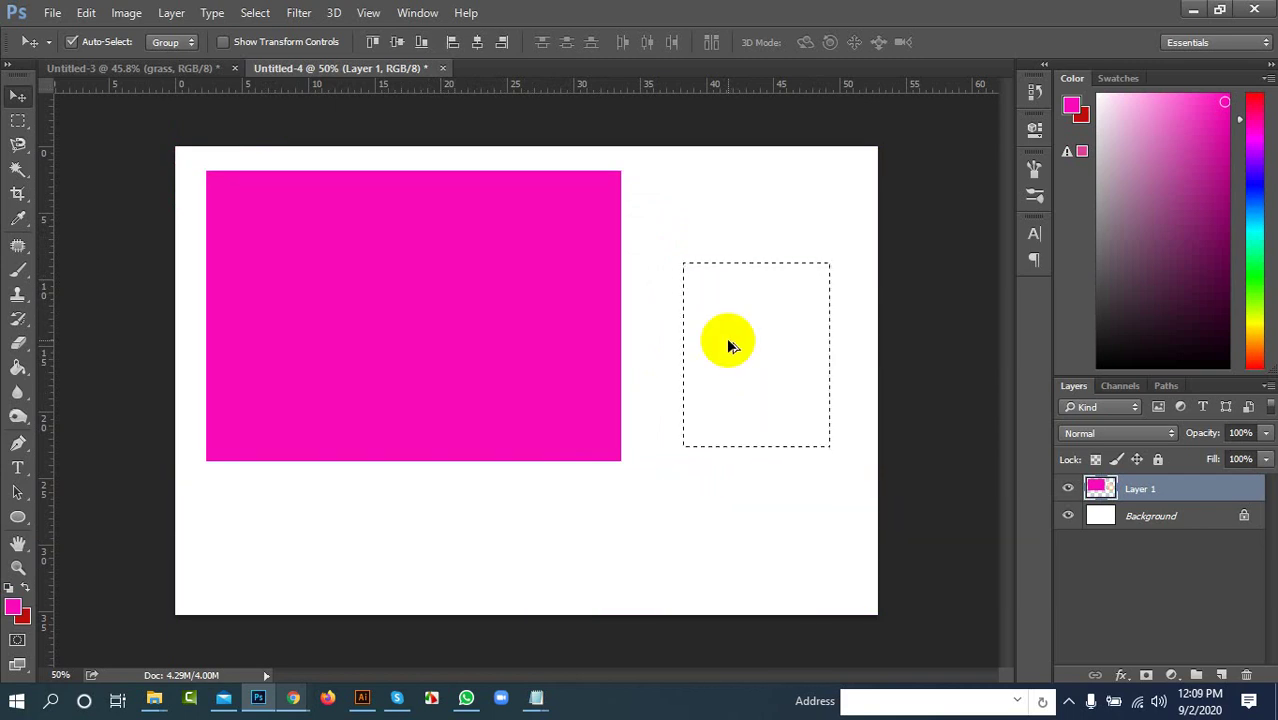
left_click(1222, 674)
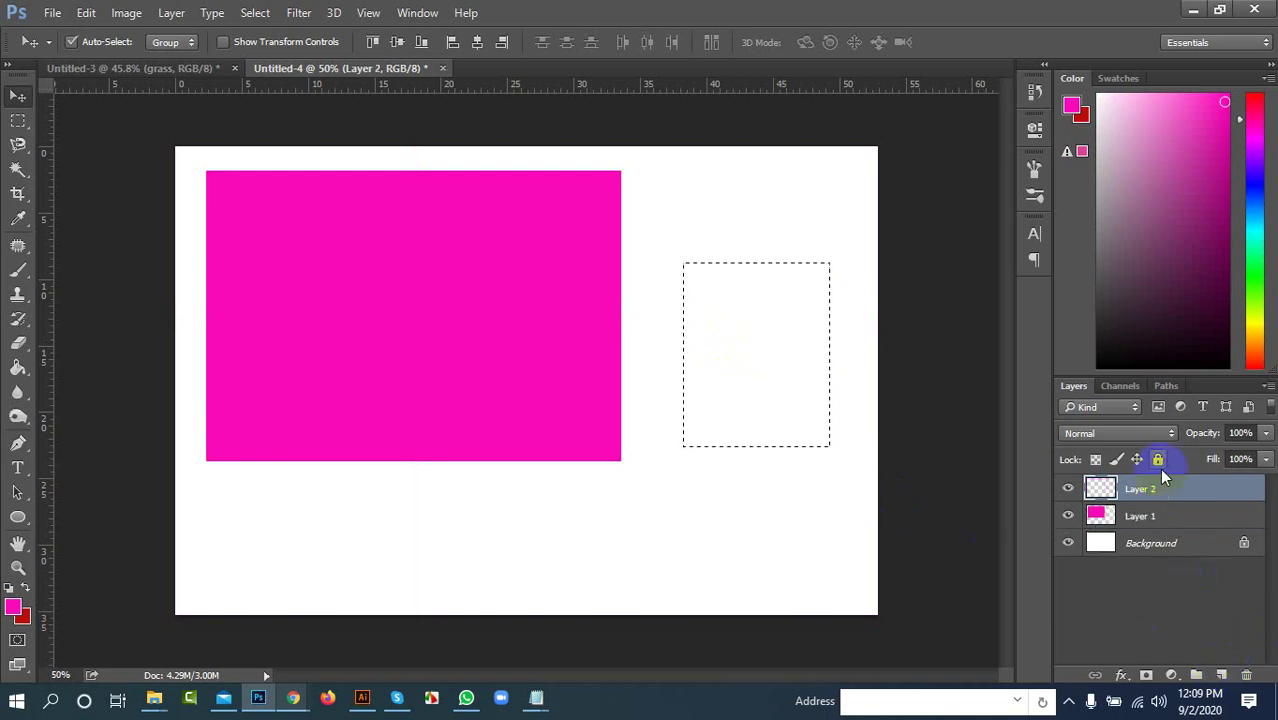
key("ctrl+BackSpace")
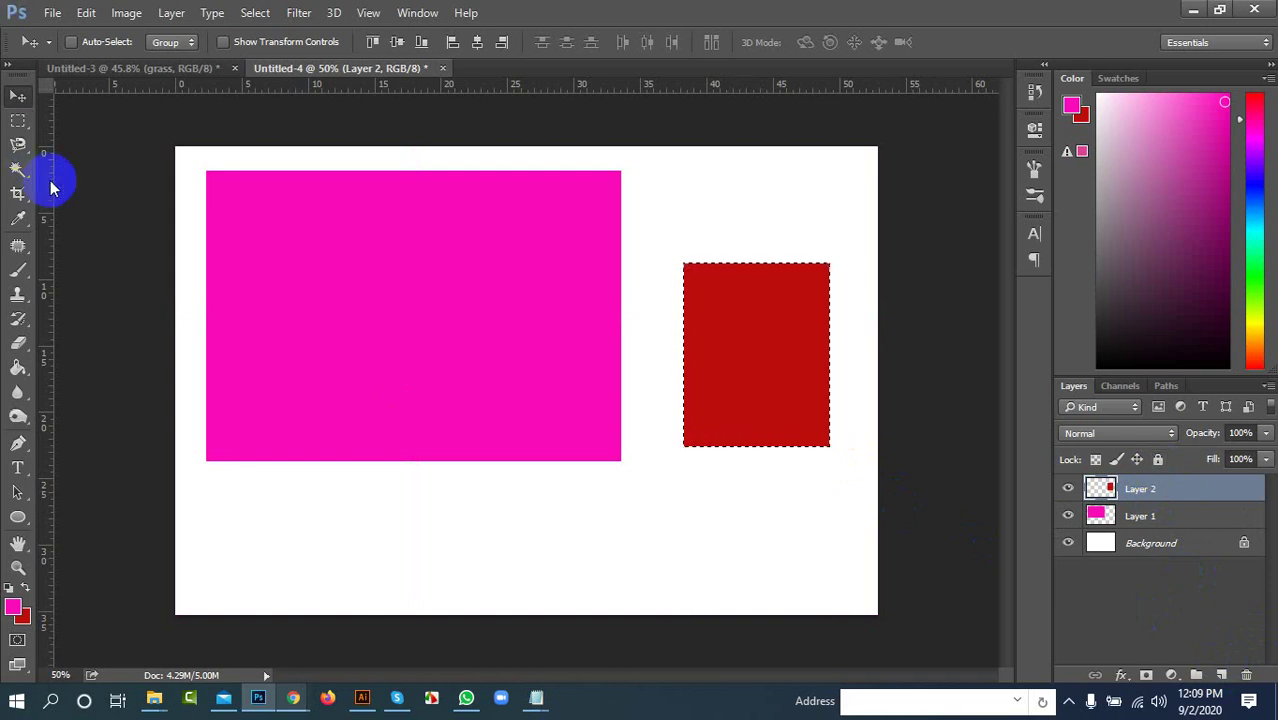
Step: Drop the selection and move the red rectangle on Layer 2 down and slightly right
left_click_drag(773, 321, 765, 427)
key("ctrl+z")
left_click_drag(454, 302, 476, 334)
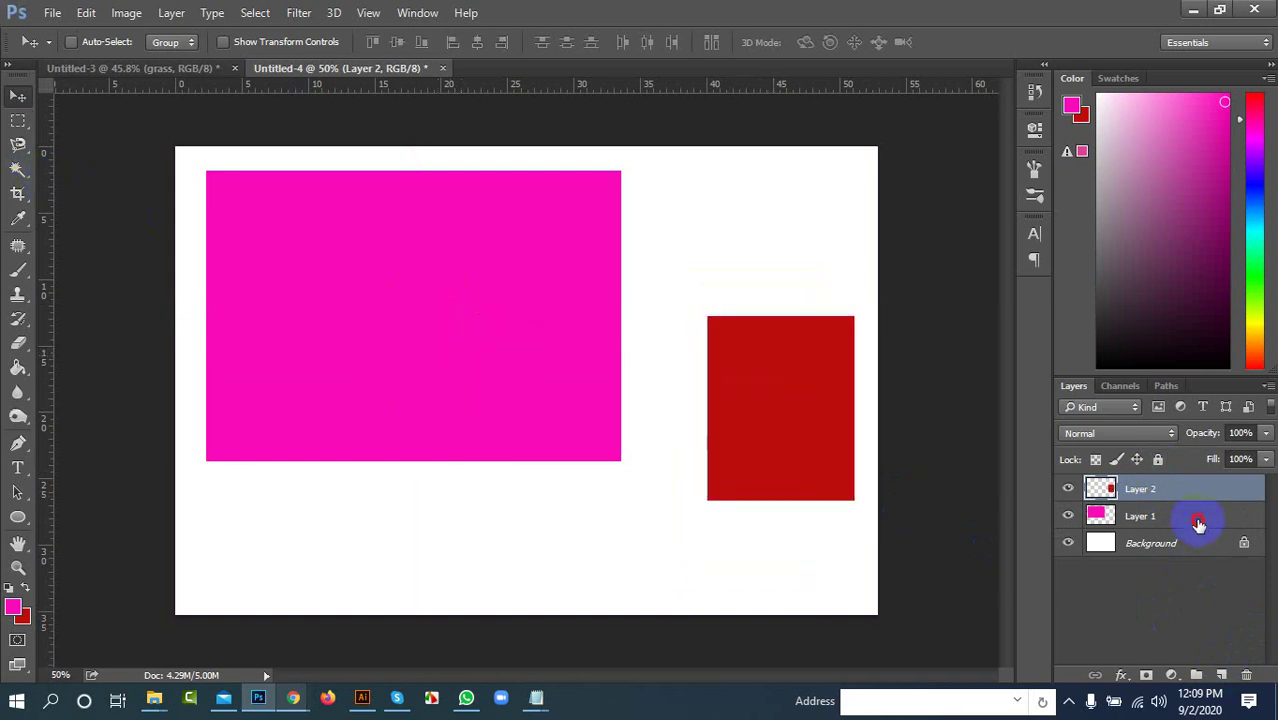
Step: Shift Layer 1's pink rectangle down and left, and move Layer 2's red rectangle up and left, closer to the pink one
left_click(1198, 524)
left_click_drag(563, 396, 454, 333)
left_click(1152, 489)
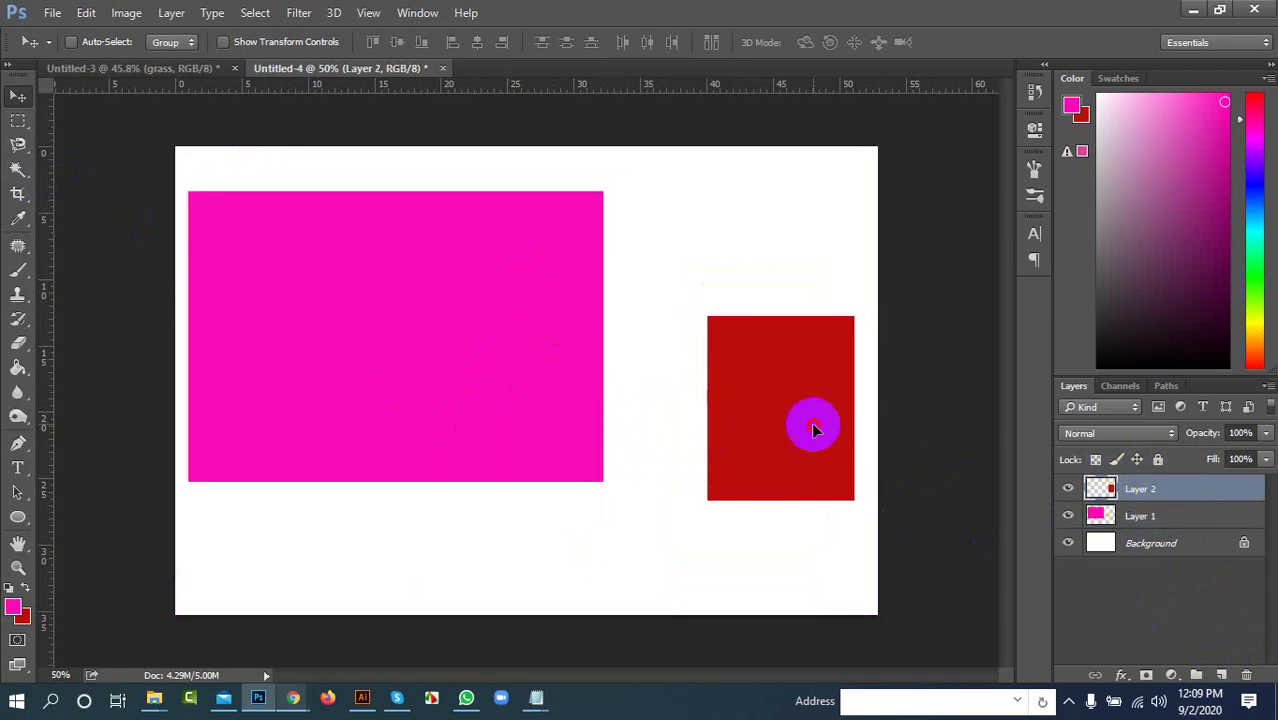
left_click_drag(815, 428, 843, 243)
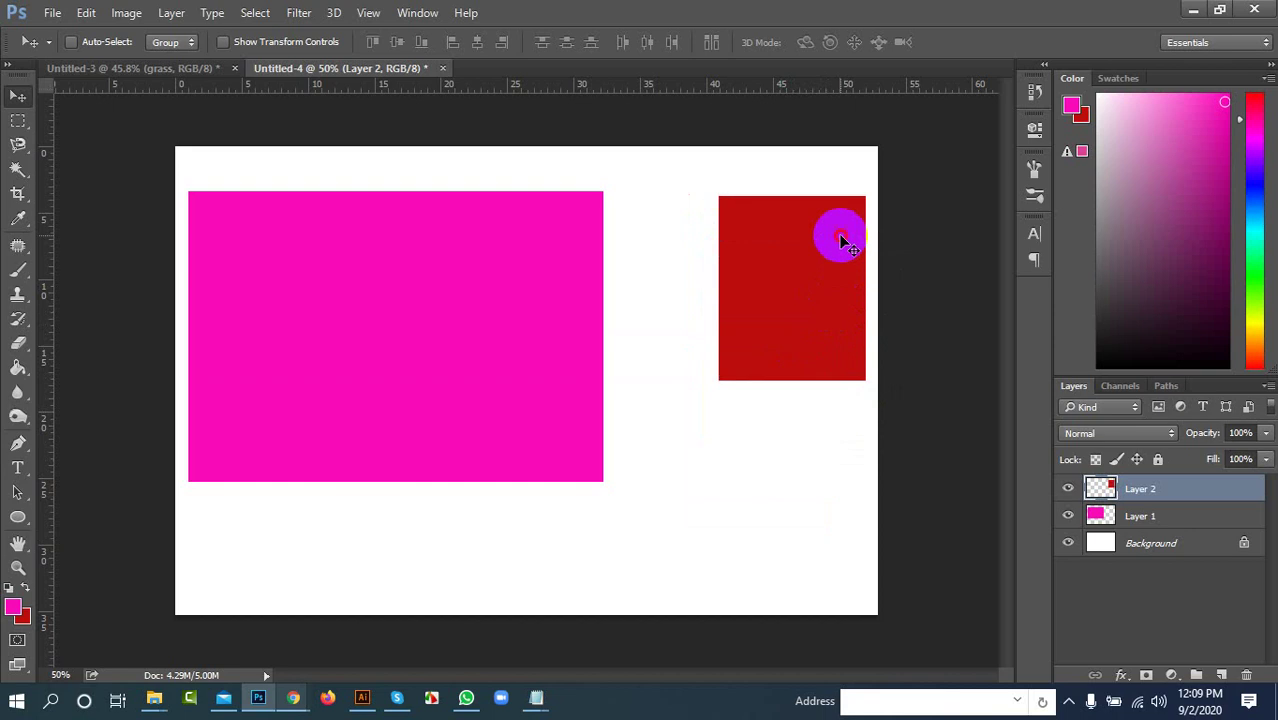
left_click_drag(841, 316, 776, 365)
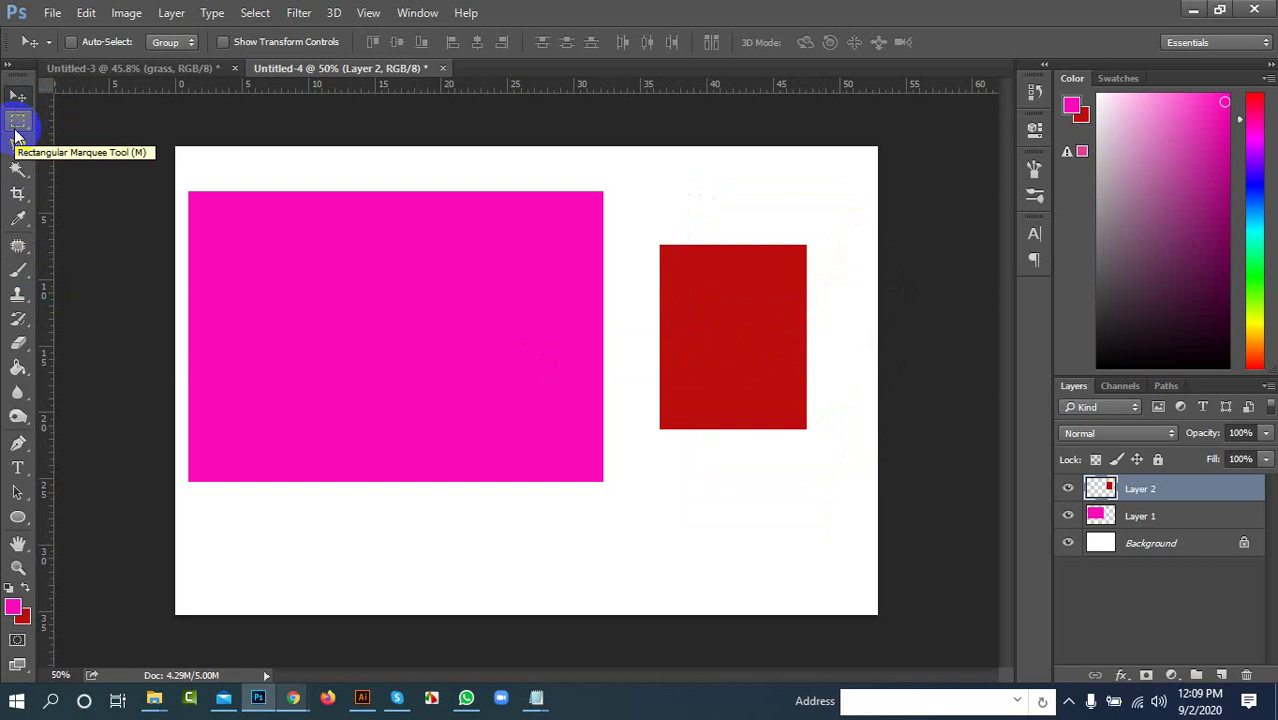
left_click_drag(17, 122, 48, 134)
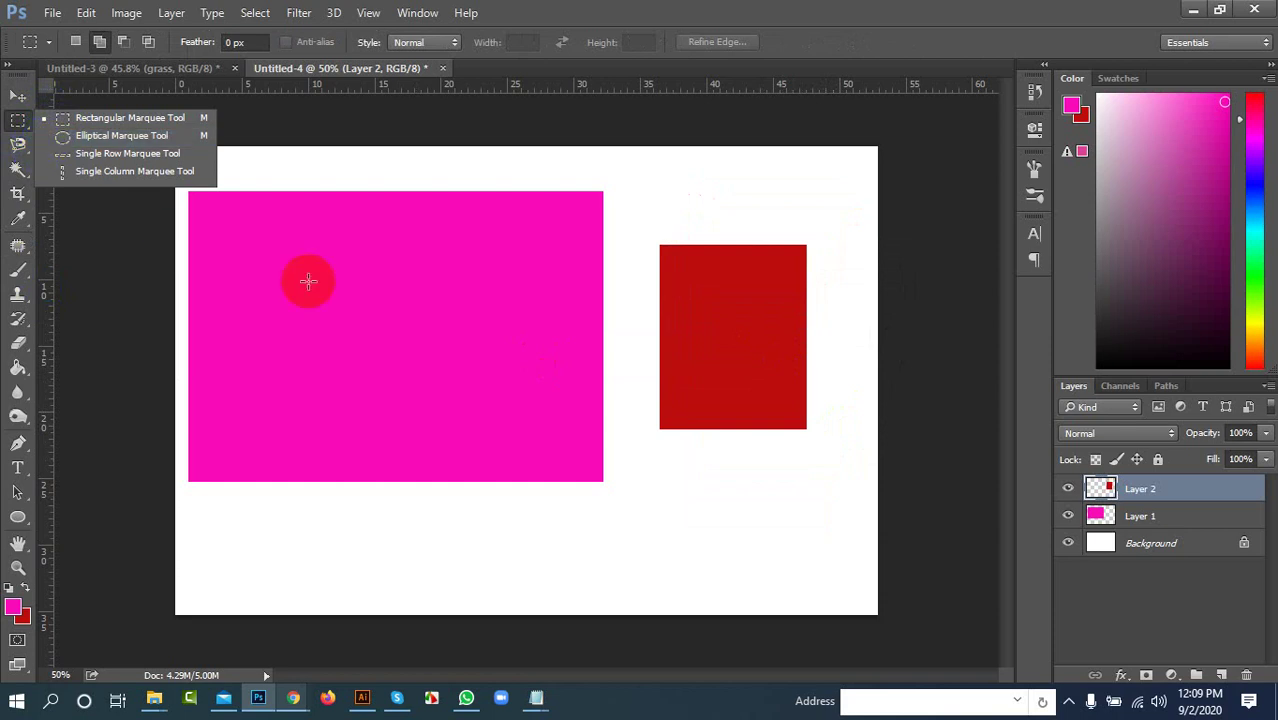
left_click(545, 113)
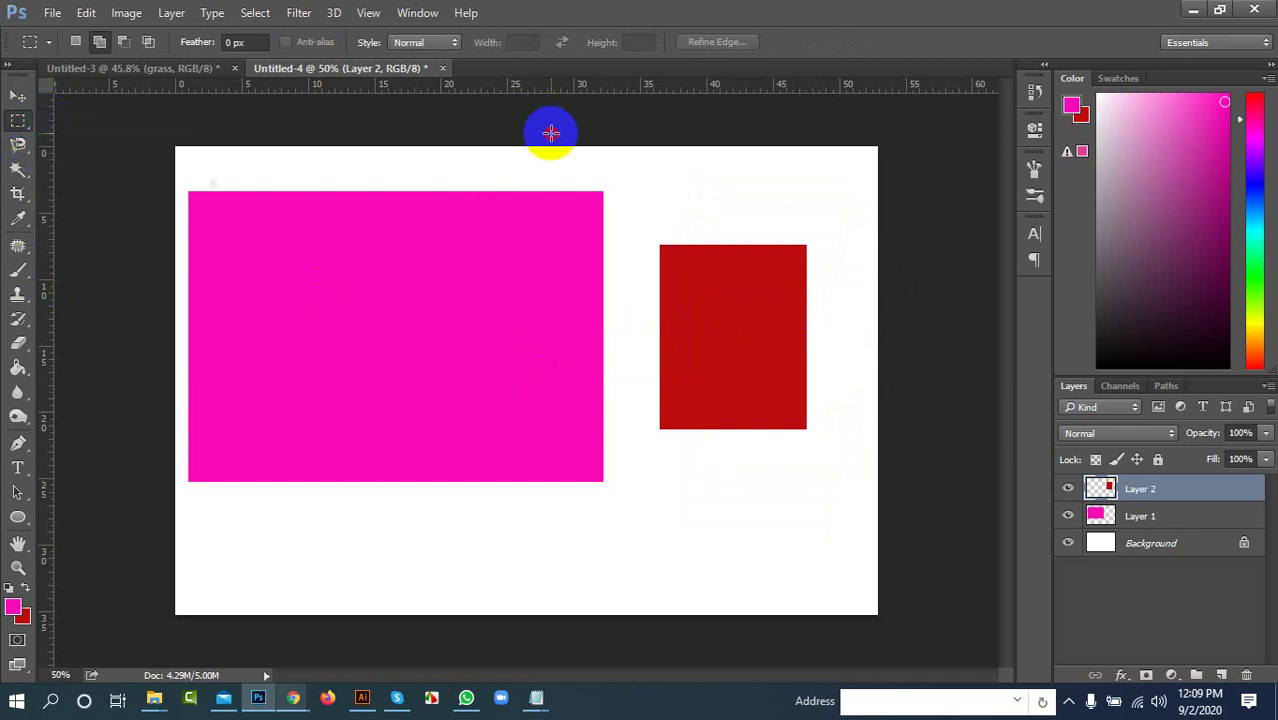
Step: Move the red rectangle on Layer 2 slightly right and down, away from the pink rectangle
left_click(17, 95)
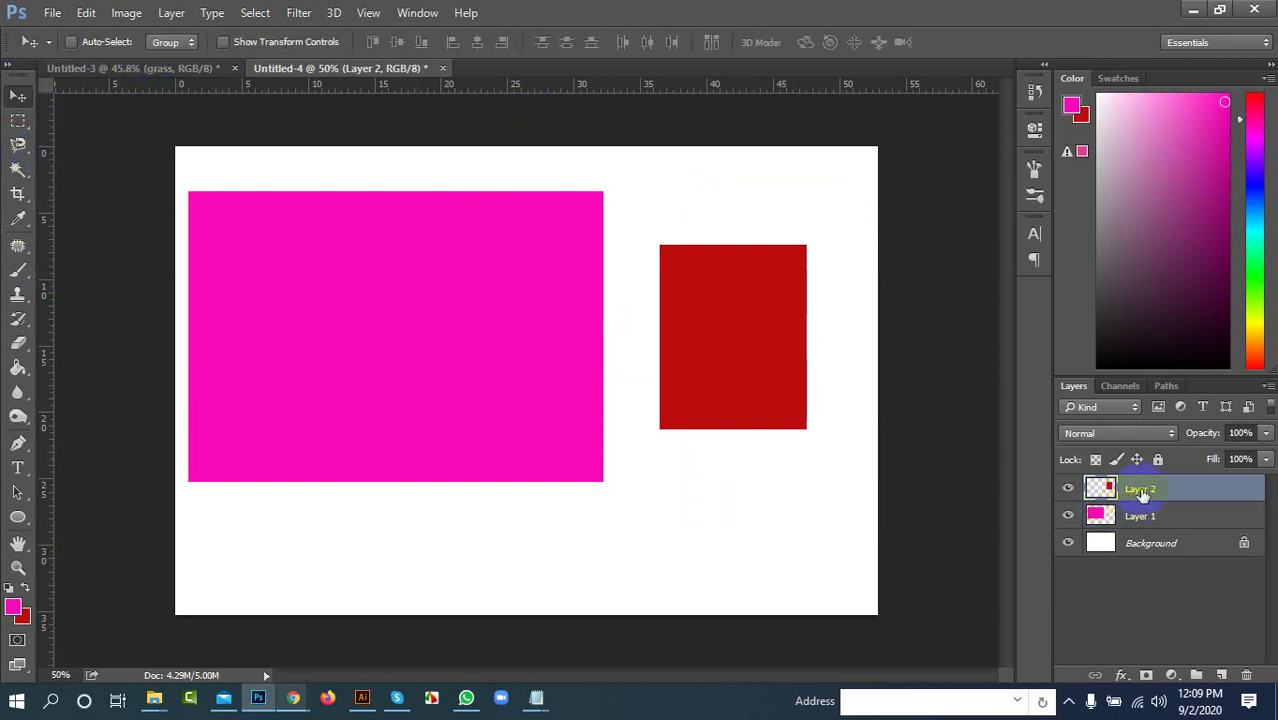
left_click(1117, 487)
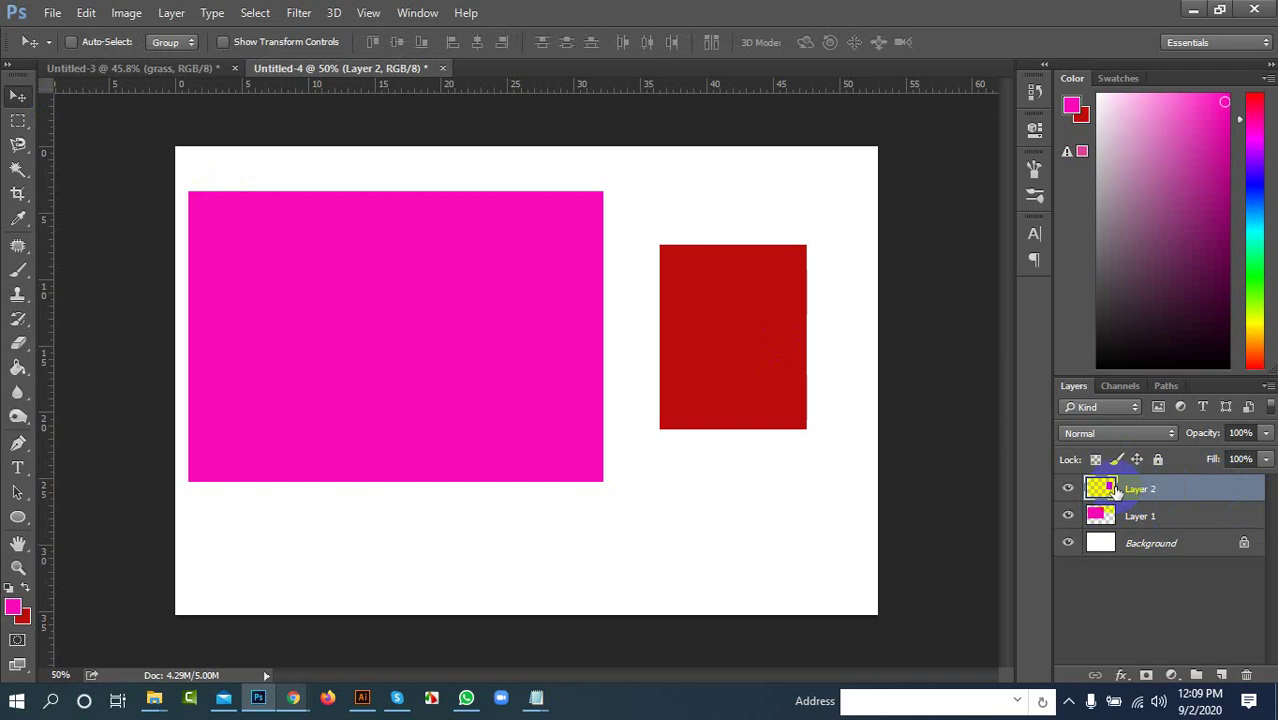
left_click_drag(733, 322, 594, 369)
left_click_drag(538, 366, 538, 366)
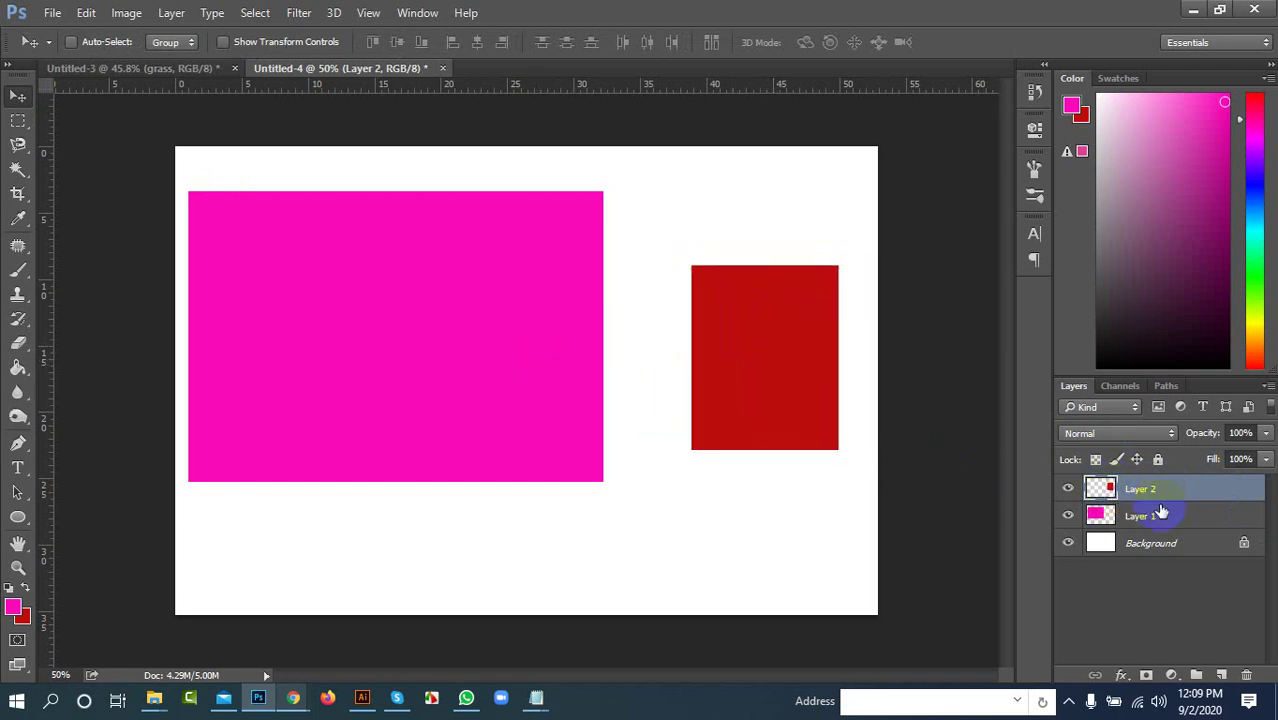
left_click(1190, 635)
left_click(1202, 486)
left_click(354, 456)
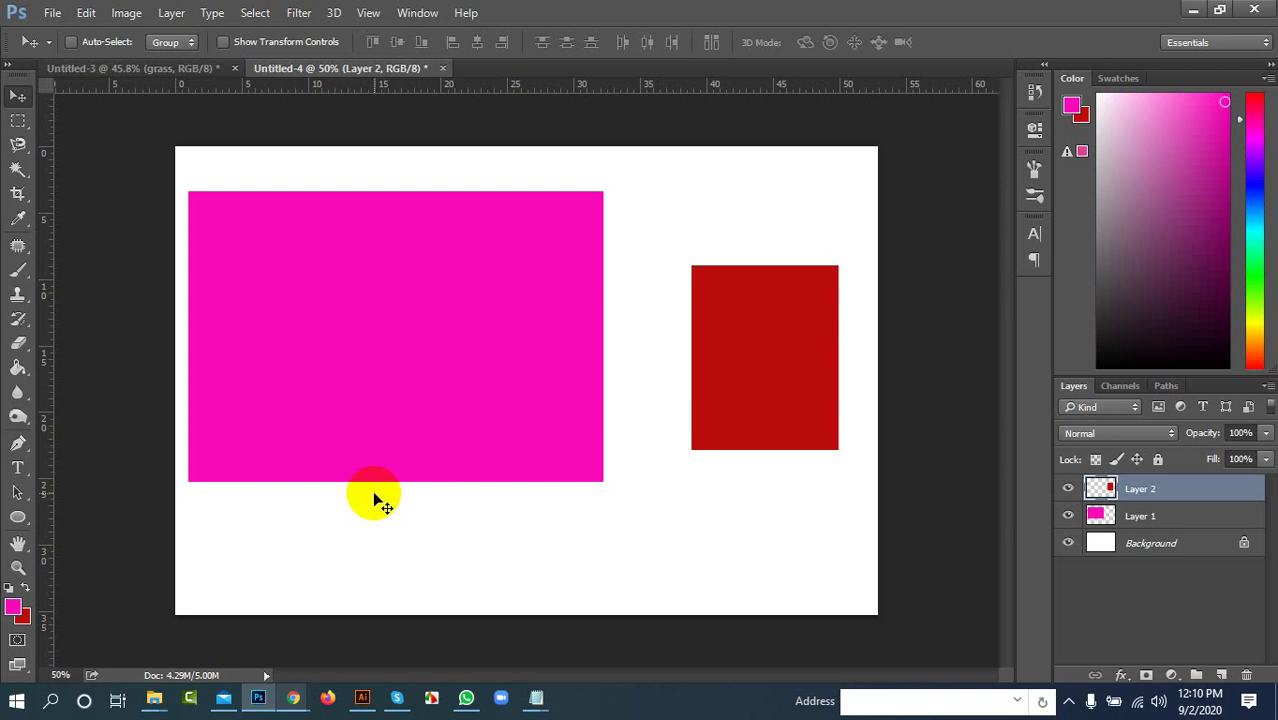
left_click(508, 271)
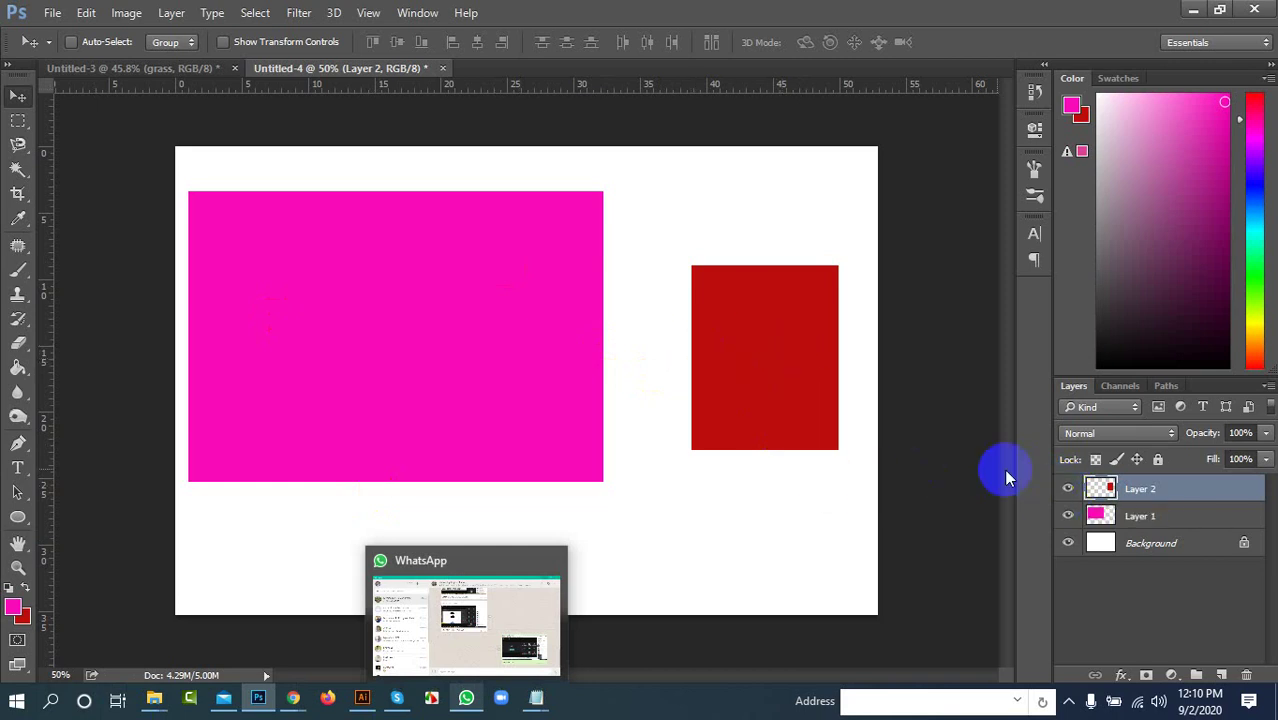
Step: Toggle Layer 2's visibility off and on, and hide Layer 1
left_click(1068, 489)
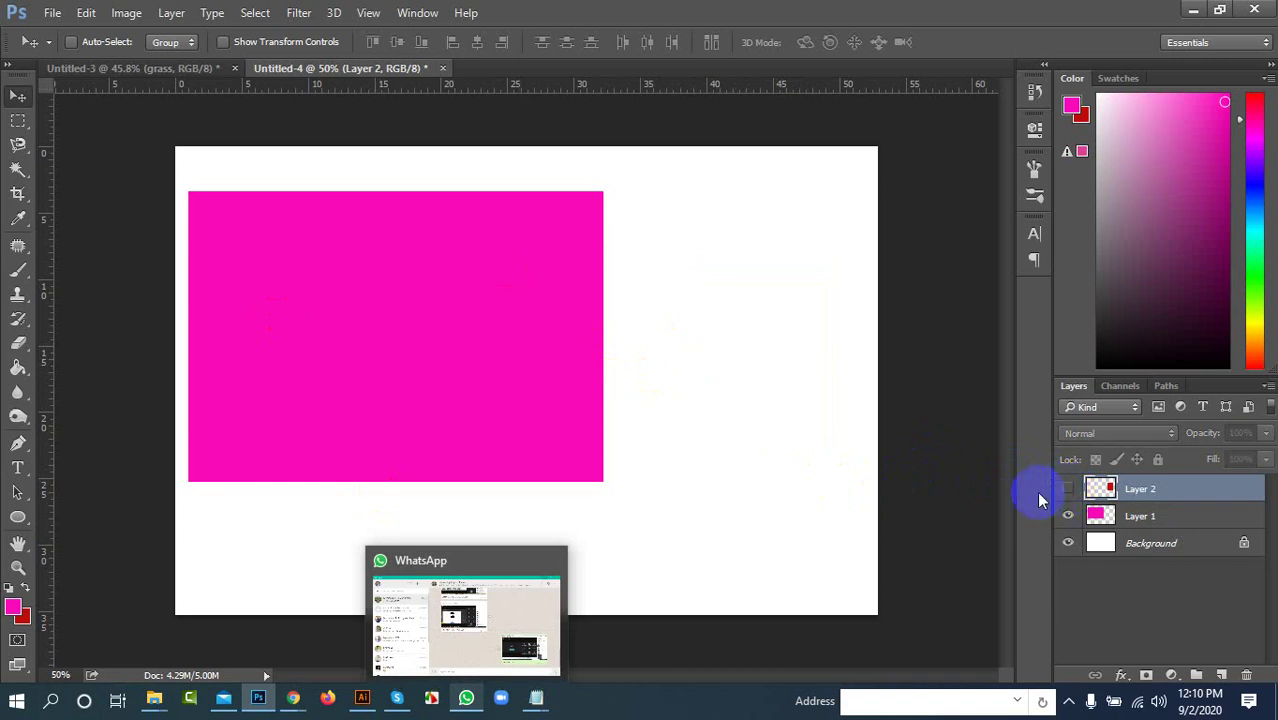
left_click(1069, 488)
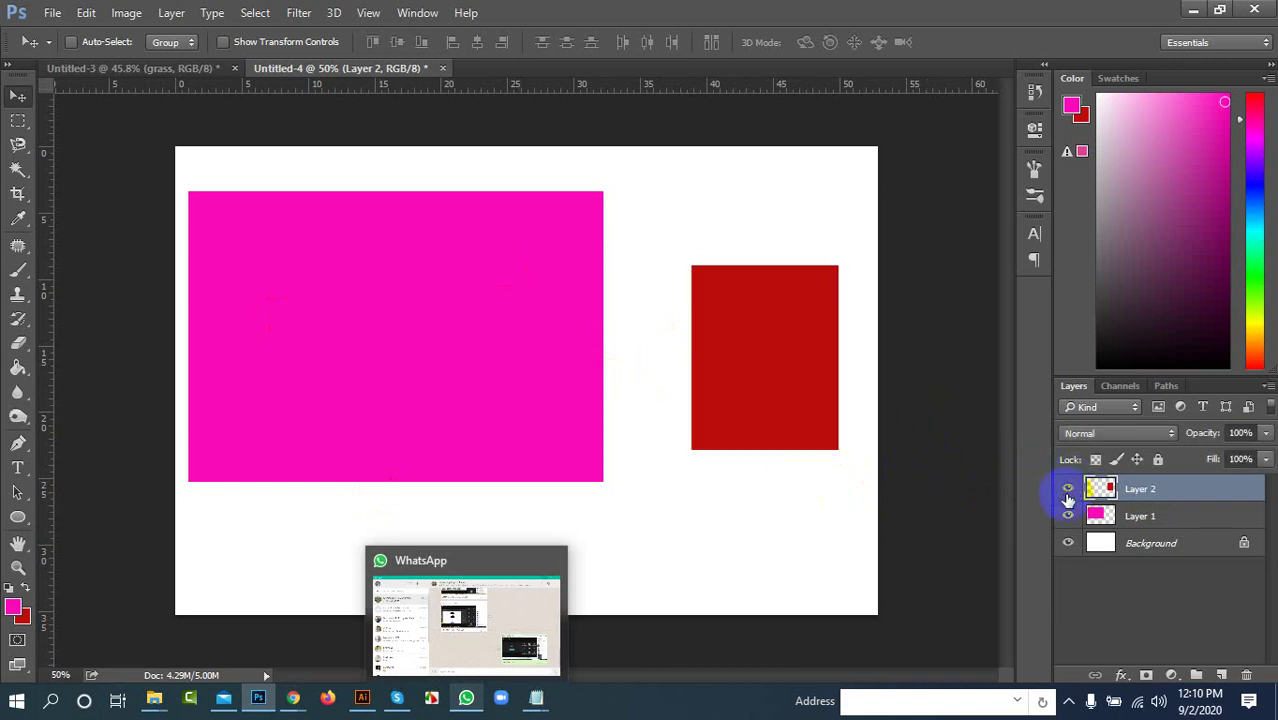
left_click(1068, 516)
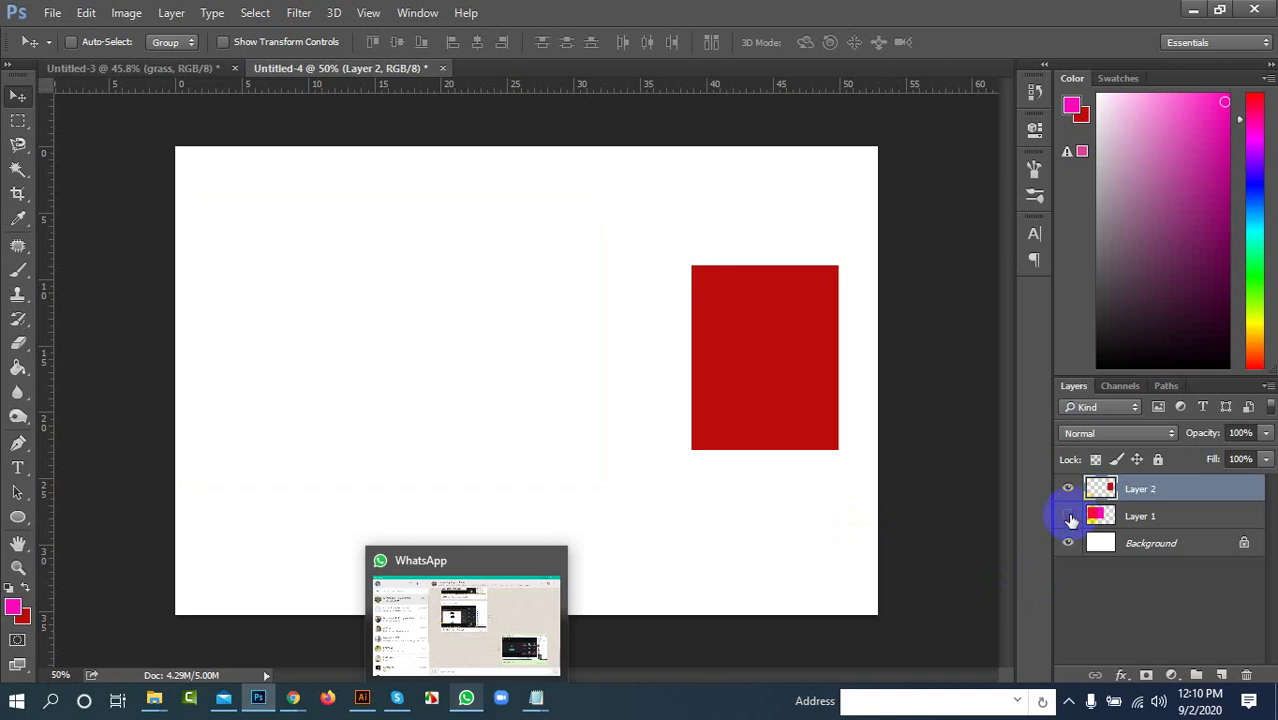
Step: Toggle Layer 1's visibility on and off several times, leaving the pink rectangle shown
left_click(1068, 516)
left_click(1068, 516)
left_click(1068, 516)
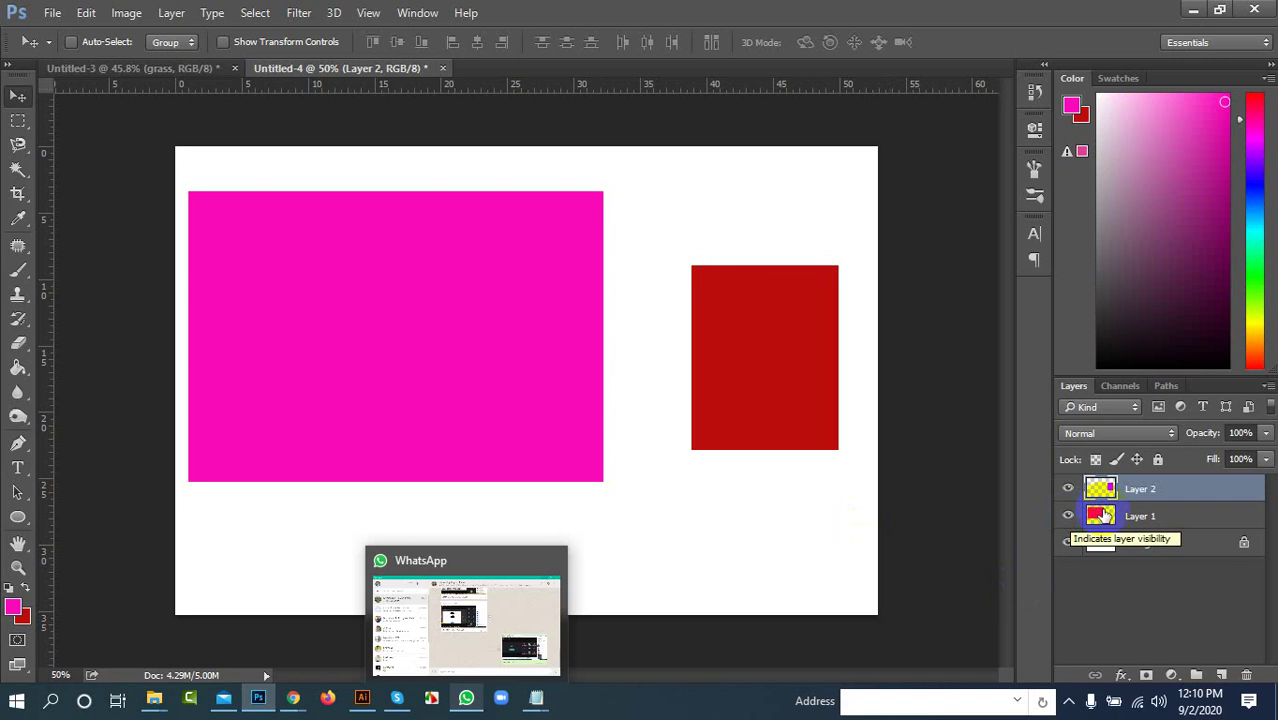
left_click(1068, 516)
left_click(1068, 516)
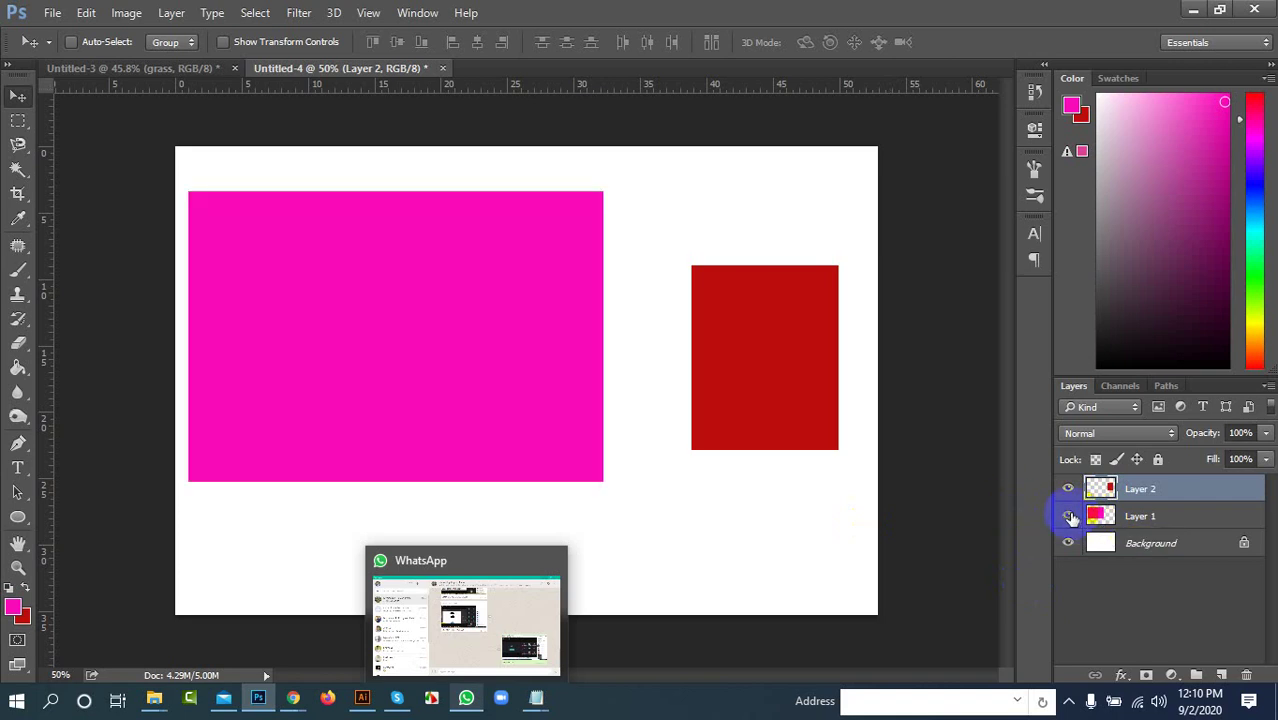
left_click(1069, 516)
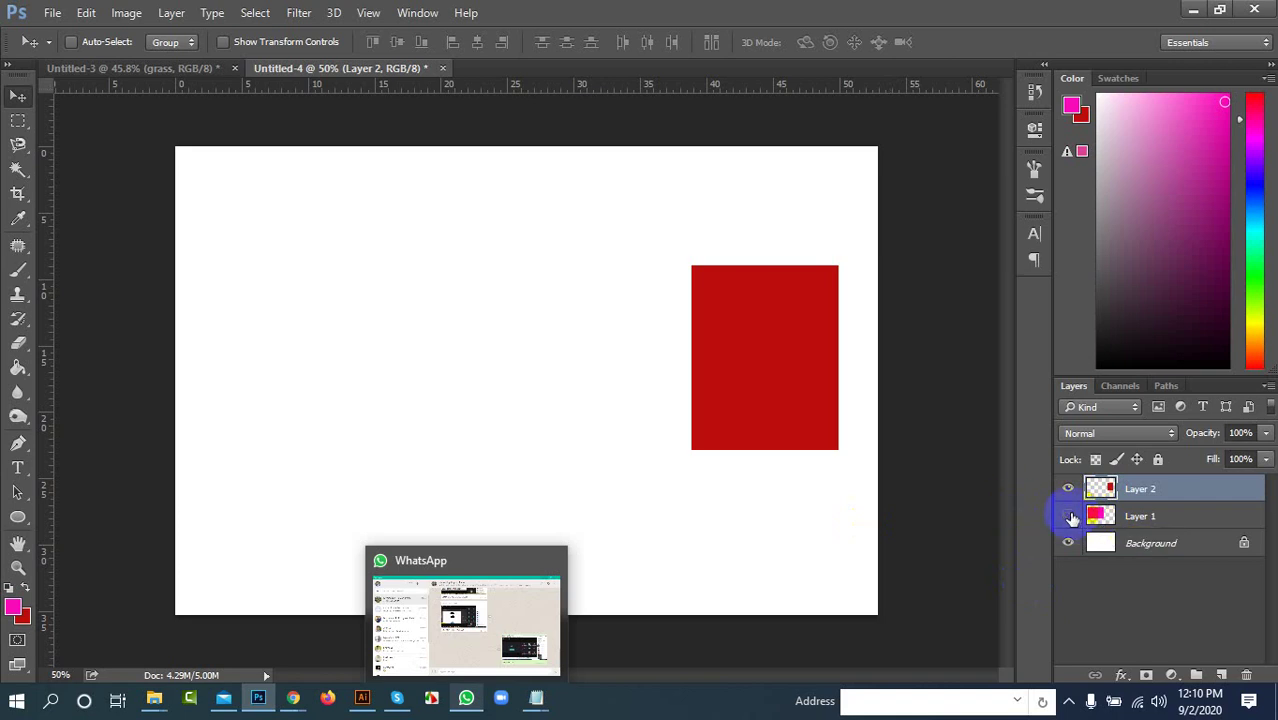
left_click(1069, 516)
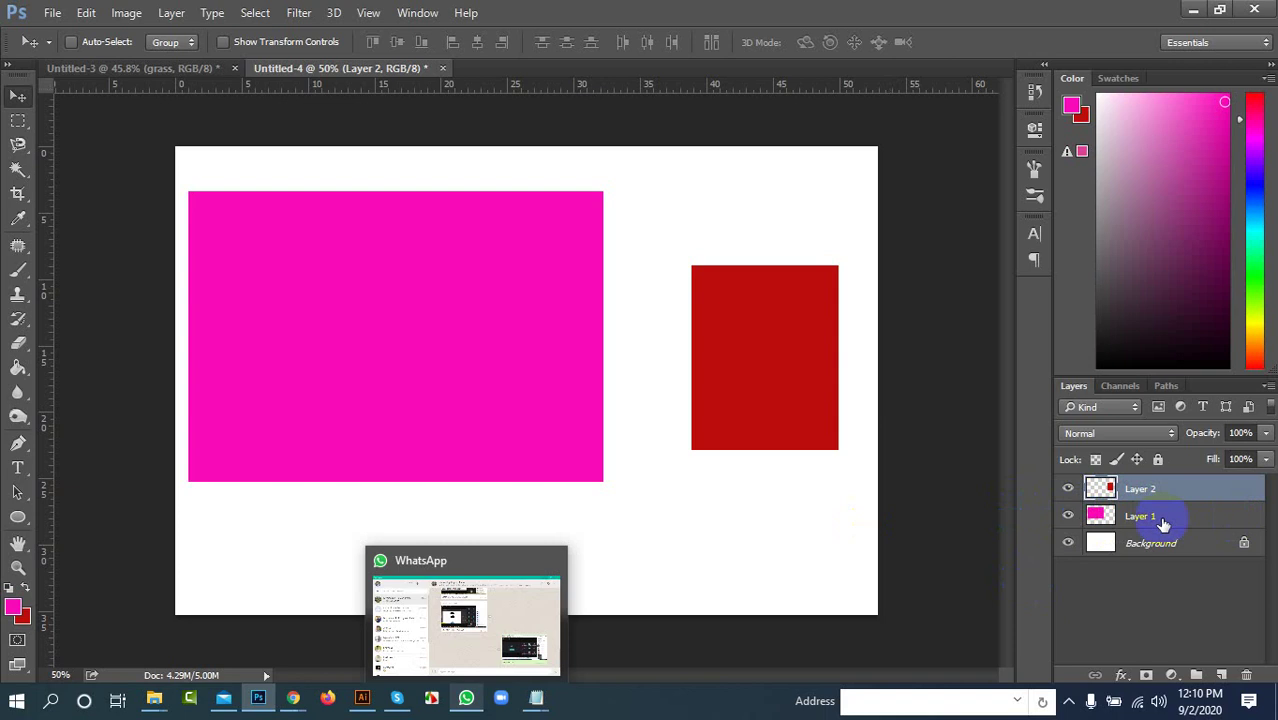
Step: Assign the Red colour label to Layer 2
right_click(1068, 490)
left_click(1210, 521)
left_click(1094, 497)
left_click(1092, 492)
left_click(1058, 498)
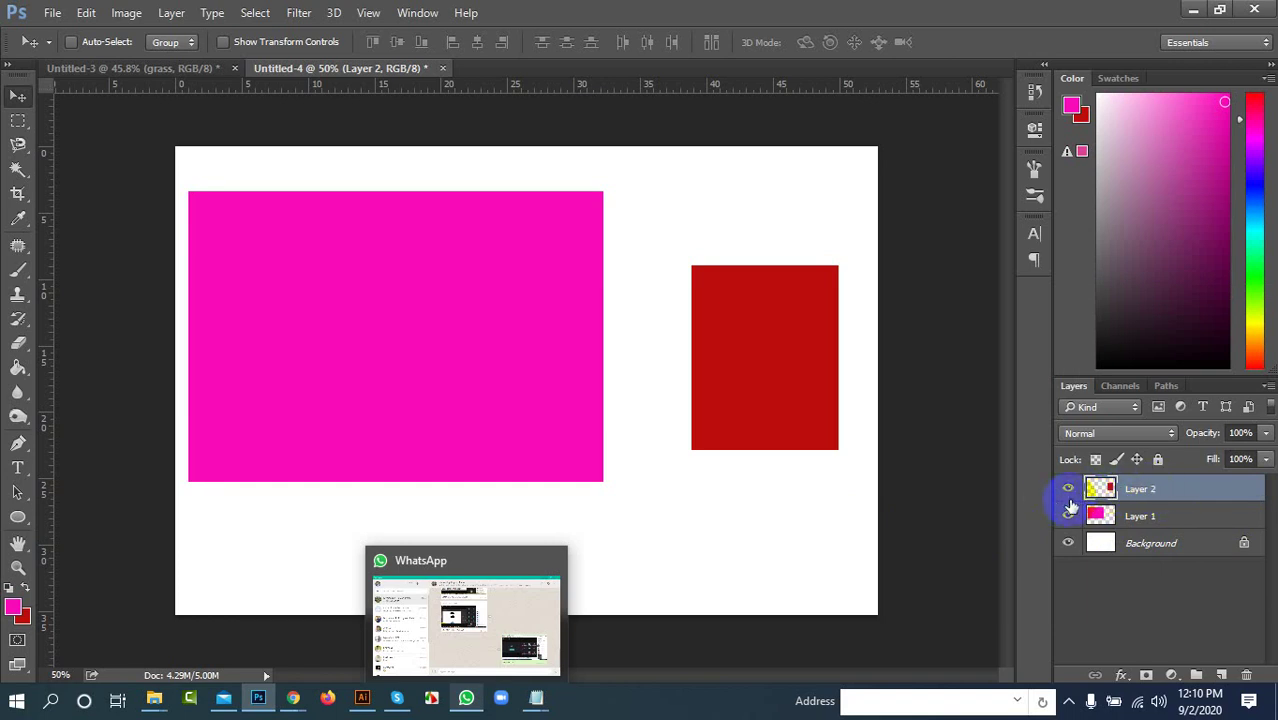
right_click(1069, 505)
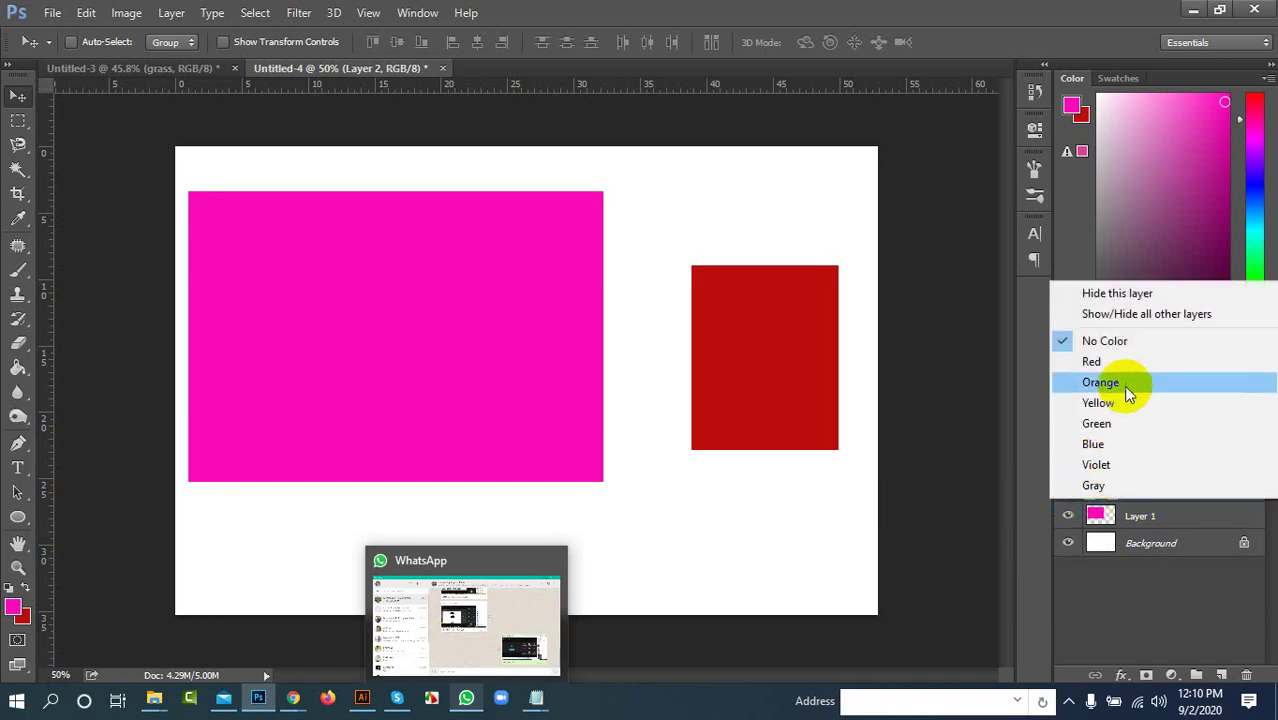
left_click(1092, 361)
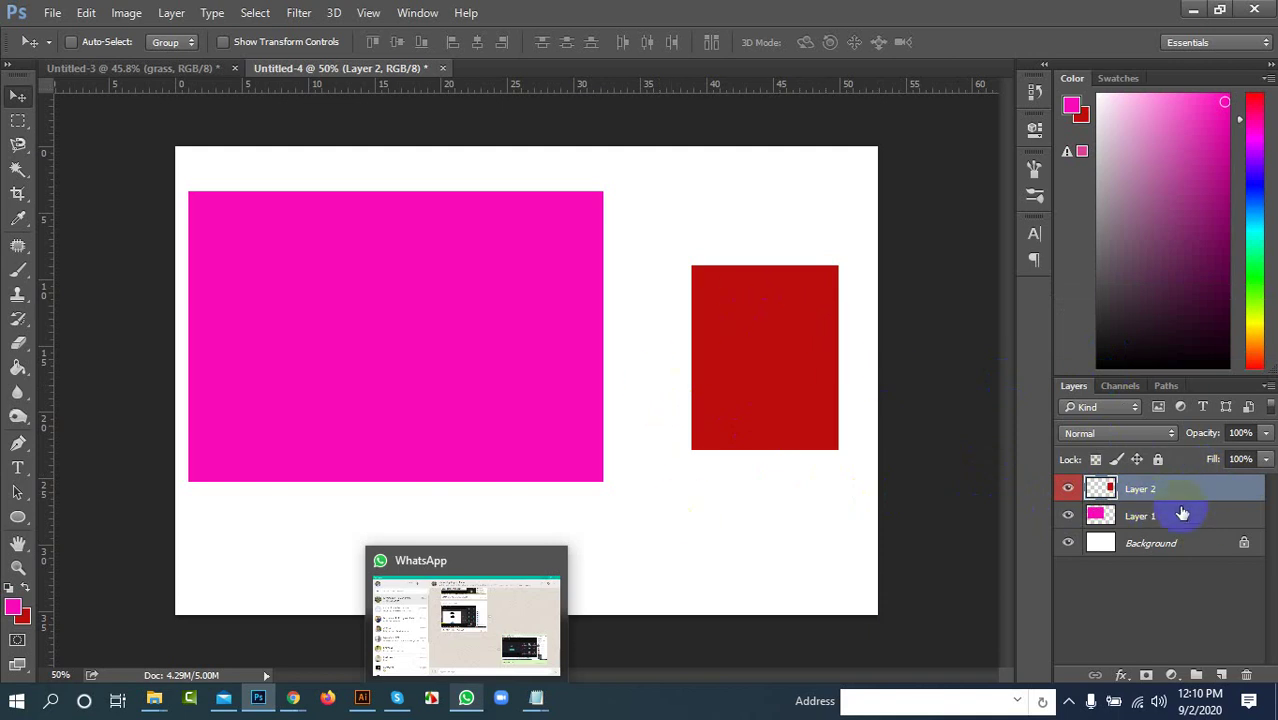
Step: Assign the Gray colour label to Layer 1, and hide the layer and show it again
left_click(1106, 514)
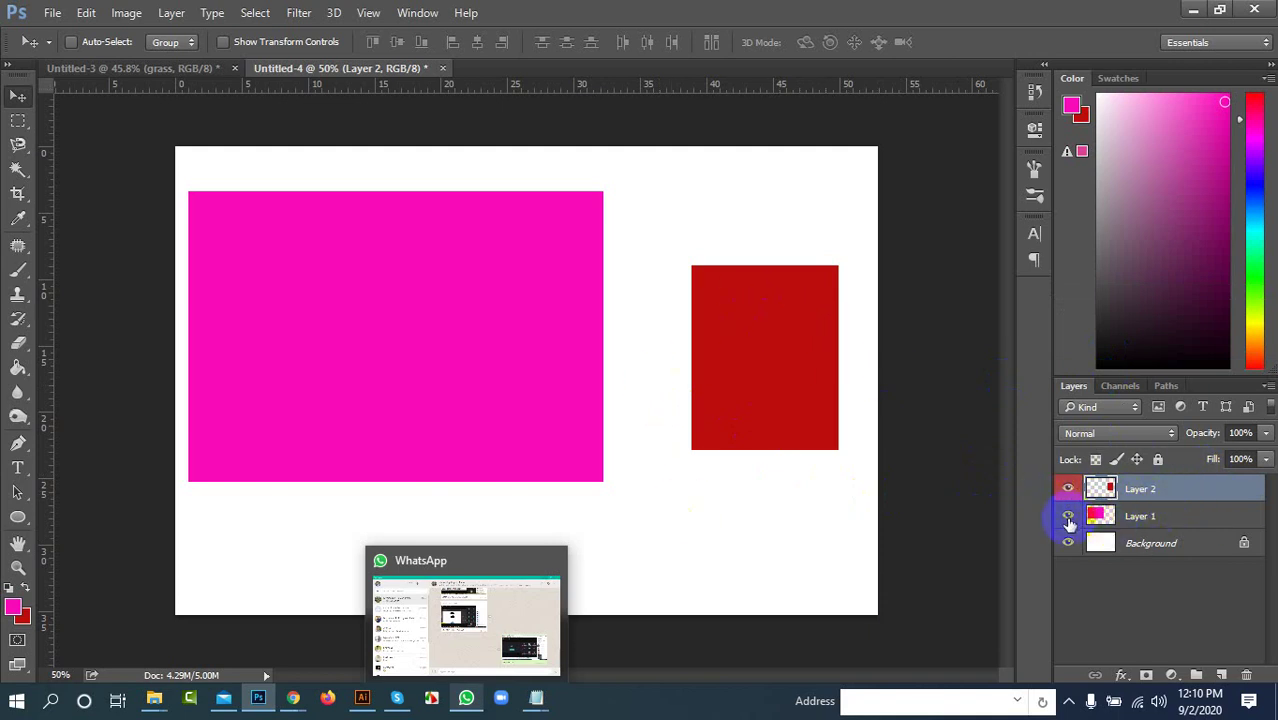
right_click(1069, 522)
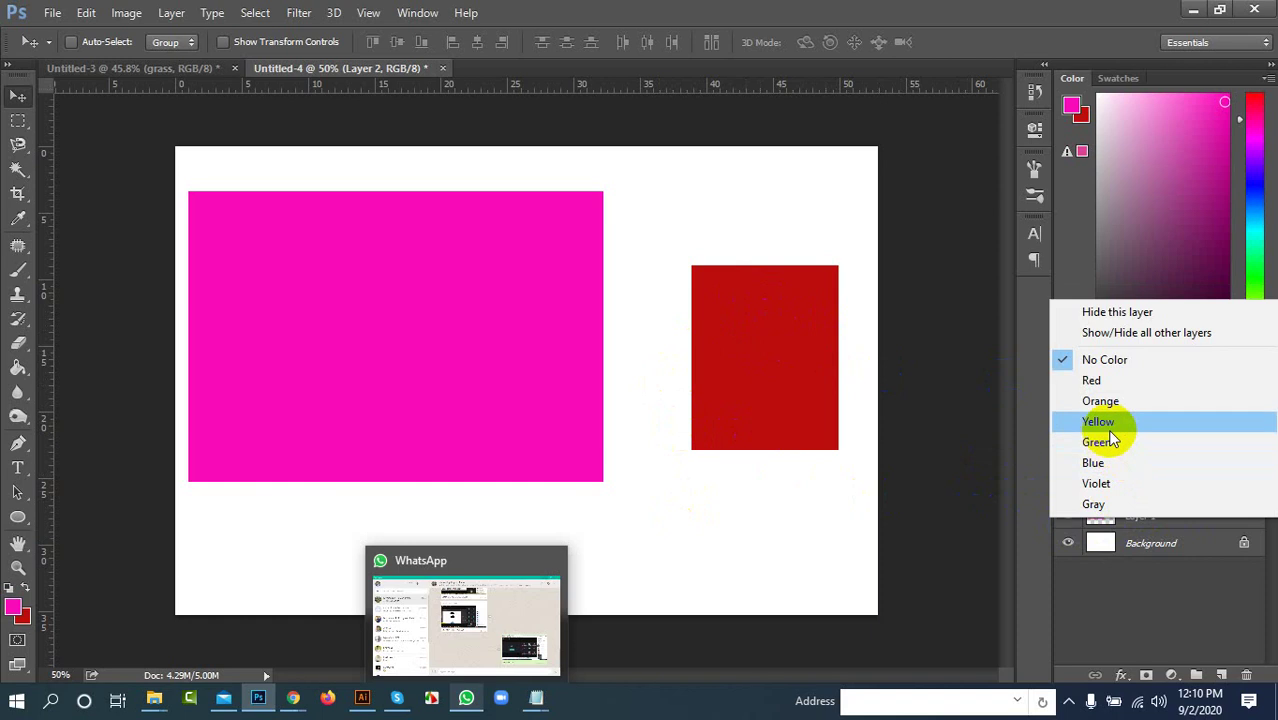
left_click(1105, 502)
right_click(1063, 520)
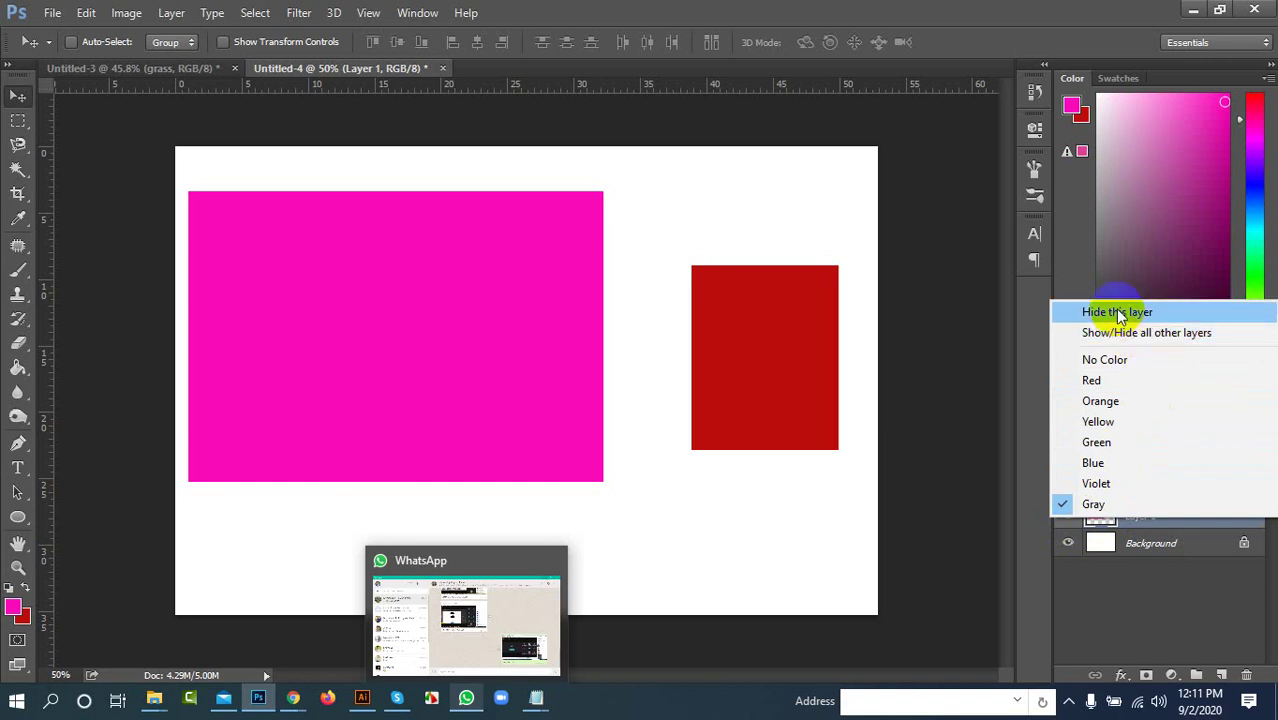
left_click(1118, 314)
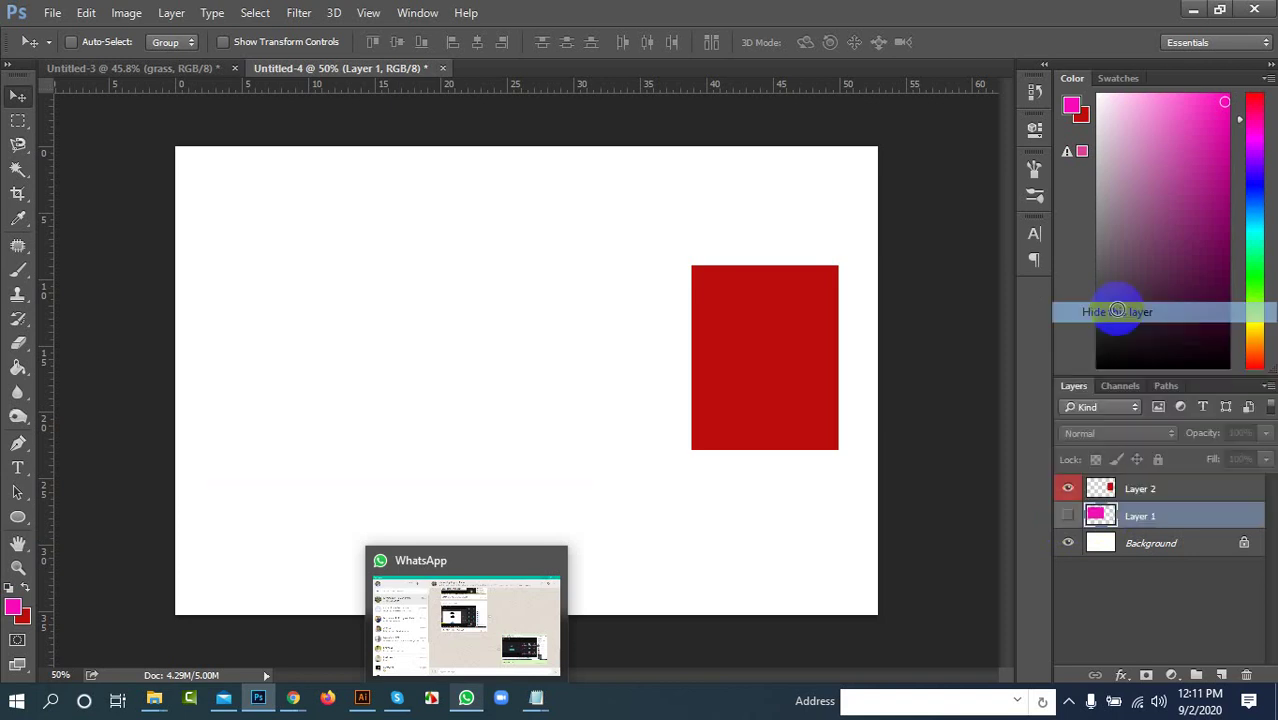
left_click(1067, 516)
Step: Reset the colour labels of Layer 2 and Layer 1 to No Color
right_click(1072, 493)
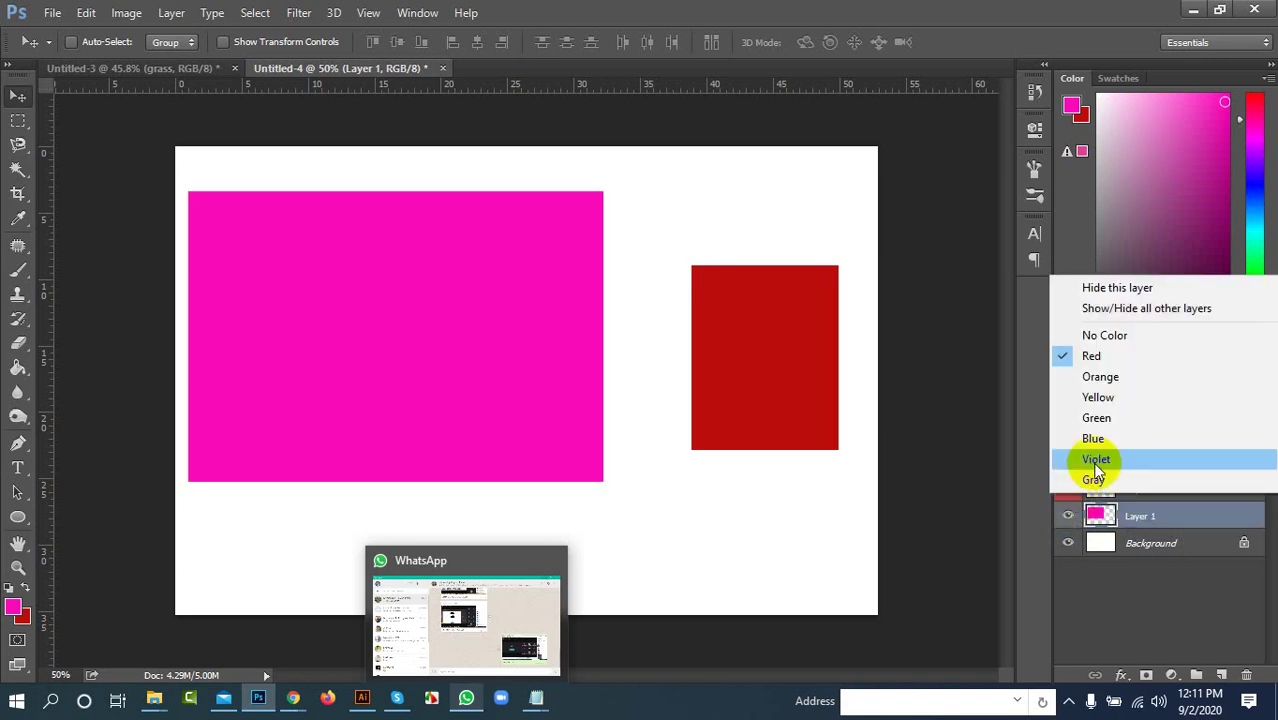
left_click(1140, 337)
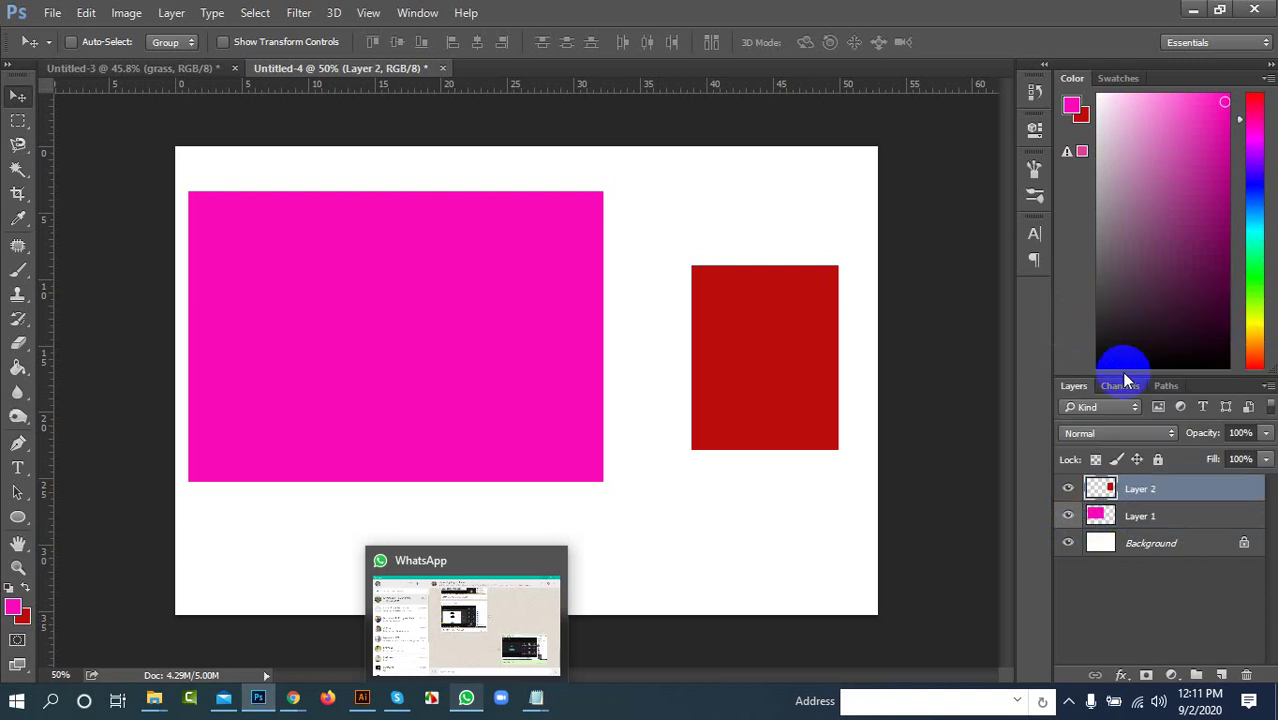
right_click(1060, 518)
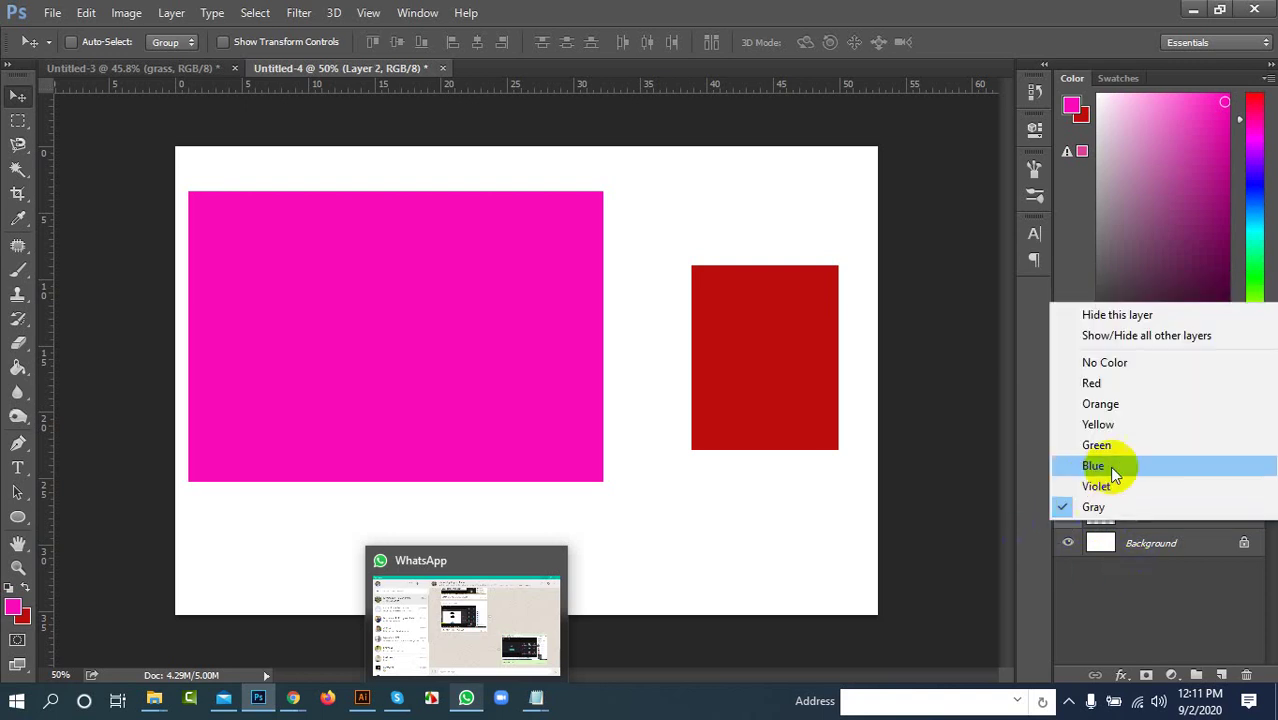
left_click(1140, 359)
Step: Delete Layer 2 and Layer 1 with their rectangles, keeping only the Background layer
left_click(1230, 519)
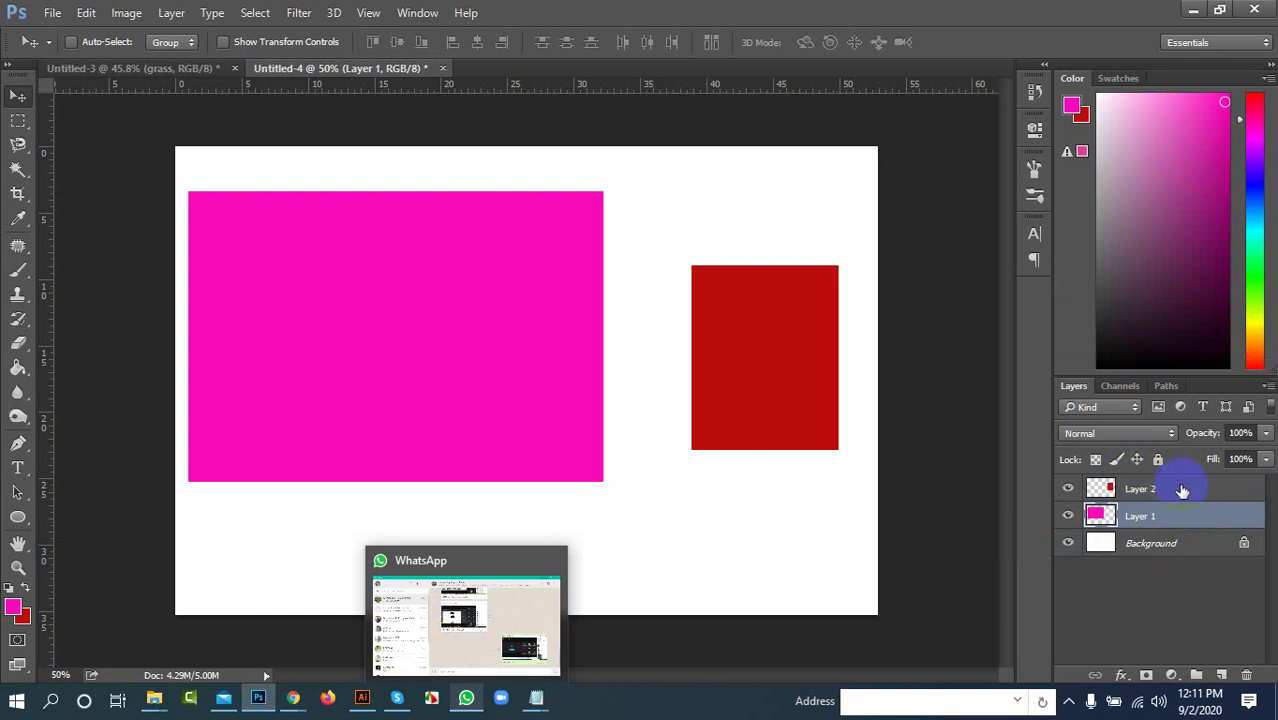
left_click(1176, 492)
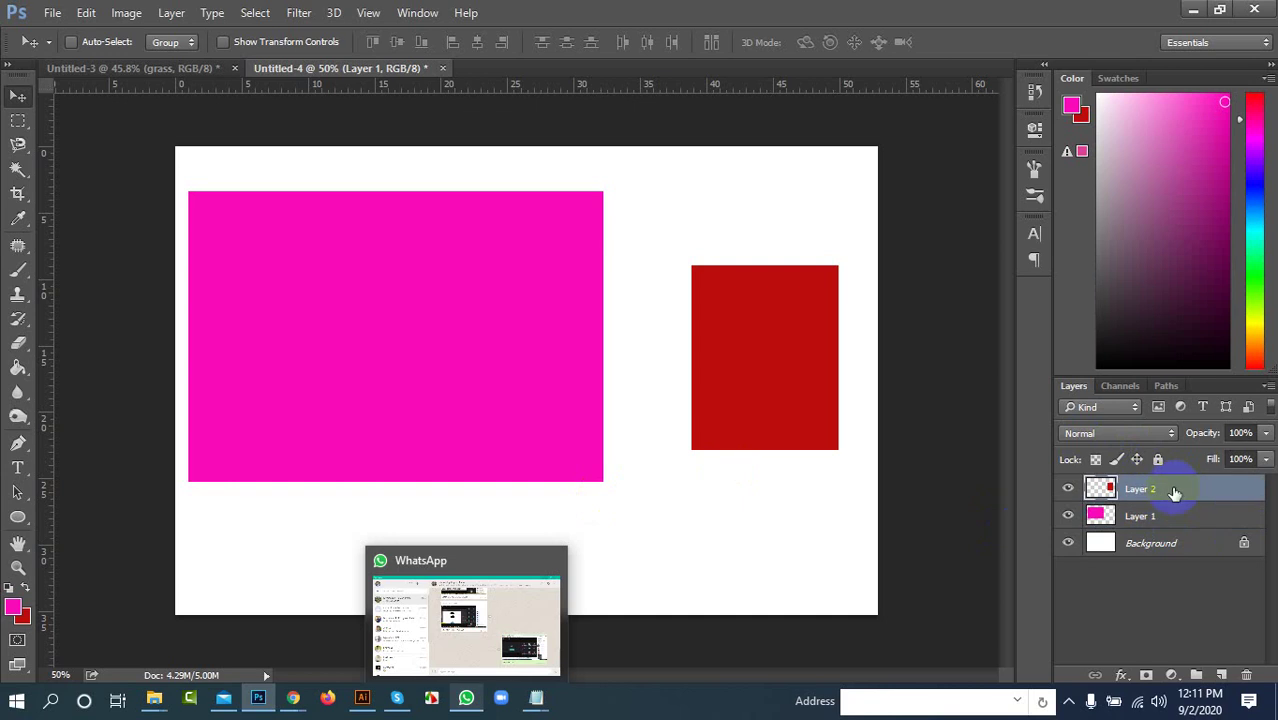
mouse_move(1187, 492)
left_mouse_down()
mouse_move(1232, 582)
mouse_move(1224, 512)
mouse_move(1202, 495)
left_mouse_up()
key("Delete")
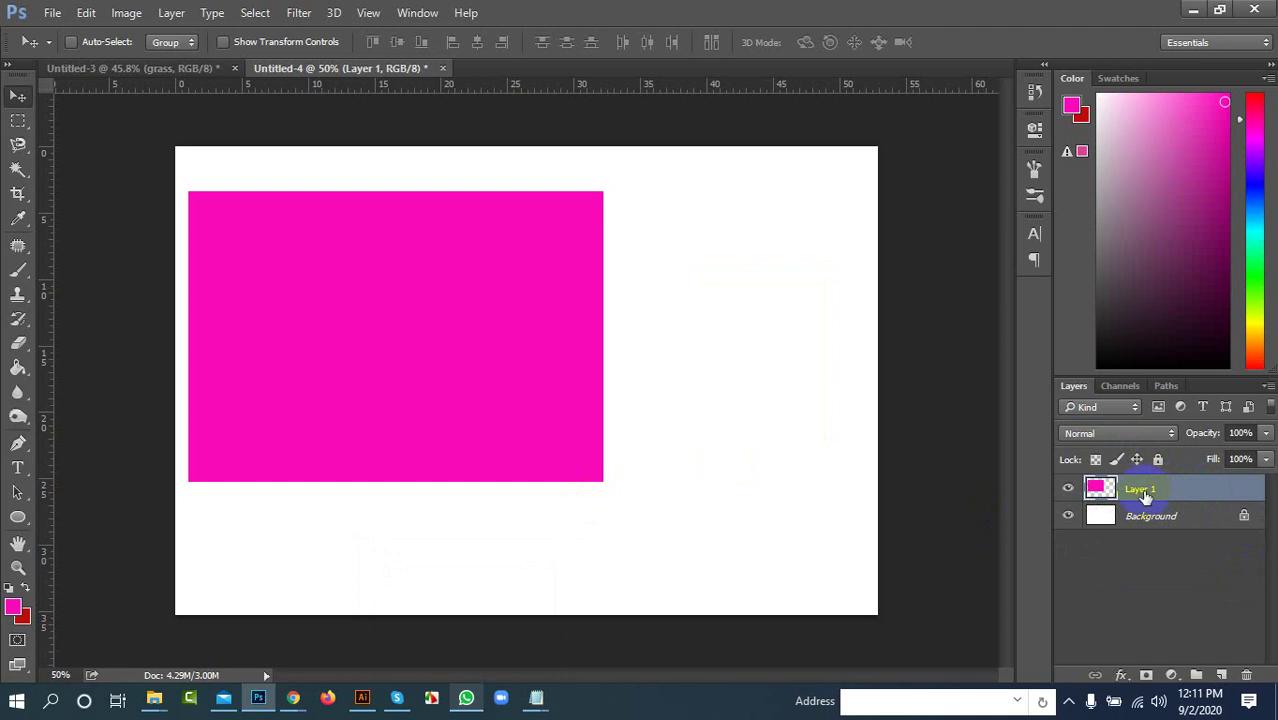
left_click_drag(1136, 490, 1250, 676)
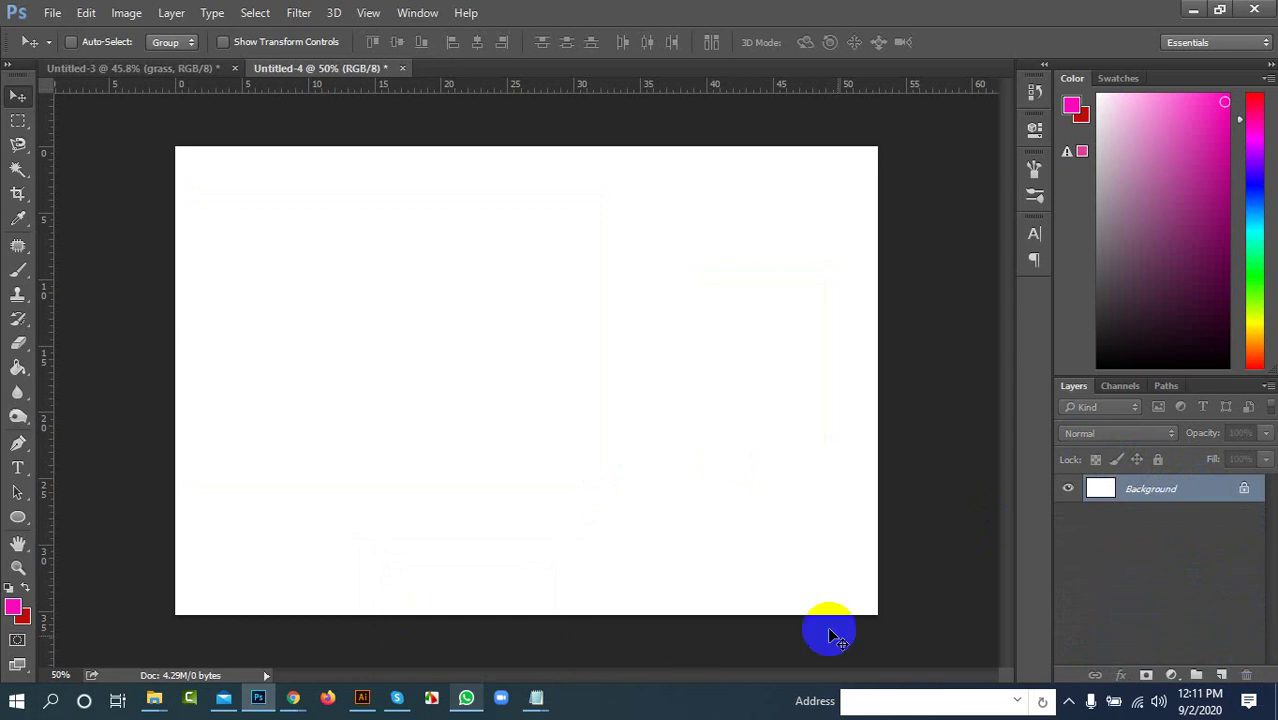
left_click(1070, 701)
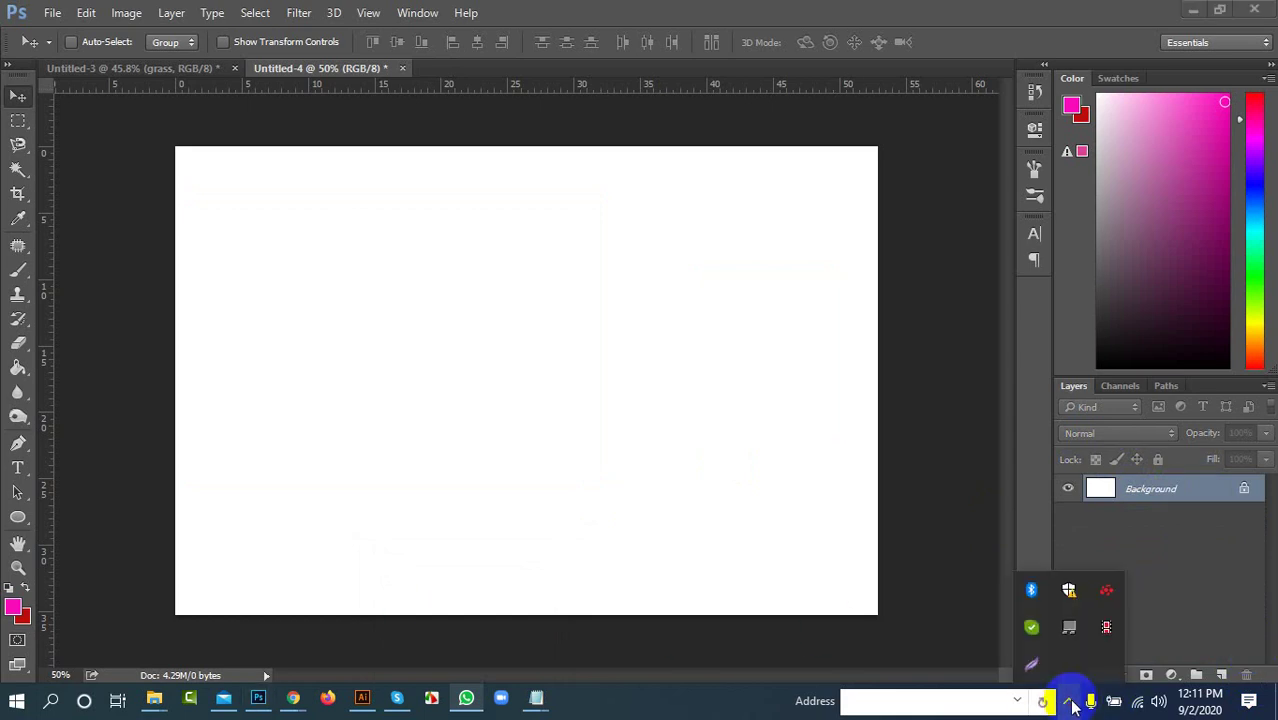
left_click(652, 703)
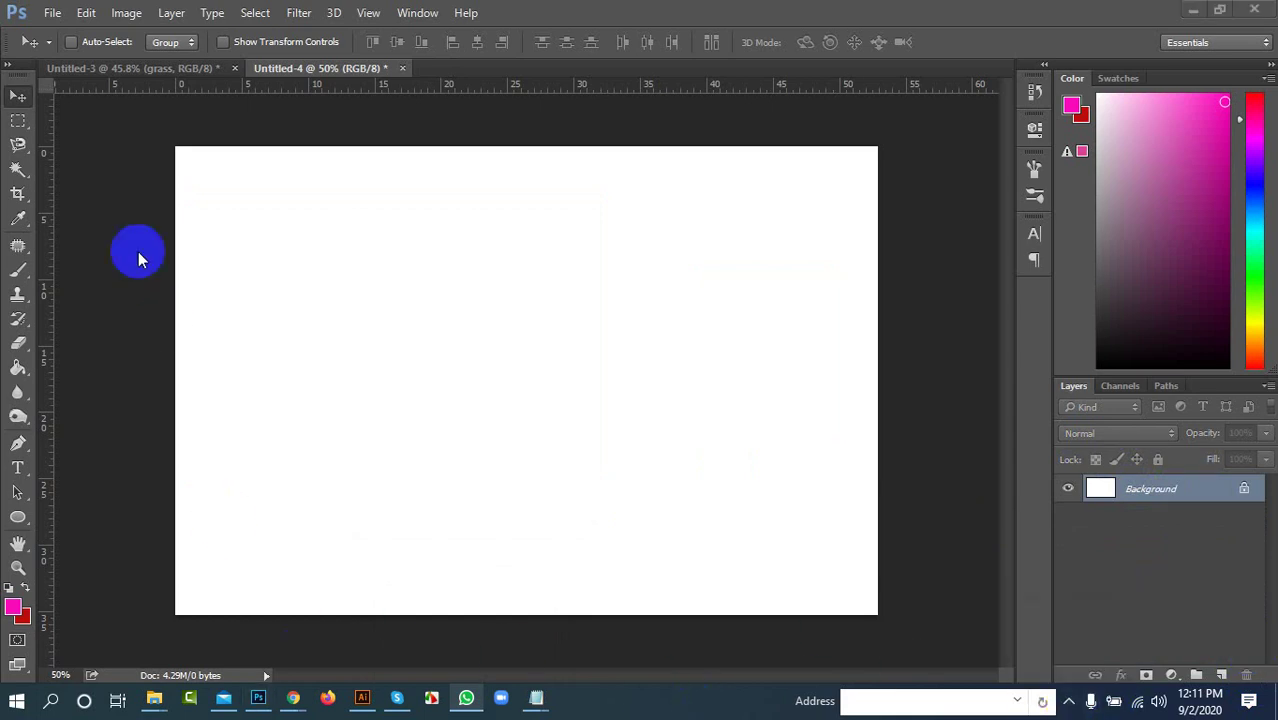
Step: Draw a trial oval with the Elliptical Marquee tool and replace it with a perfect circle selection near the canvas centre
left_click(22, 124)
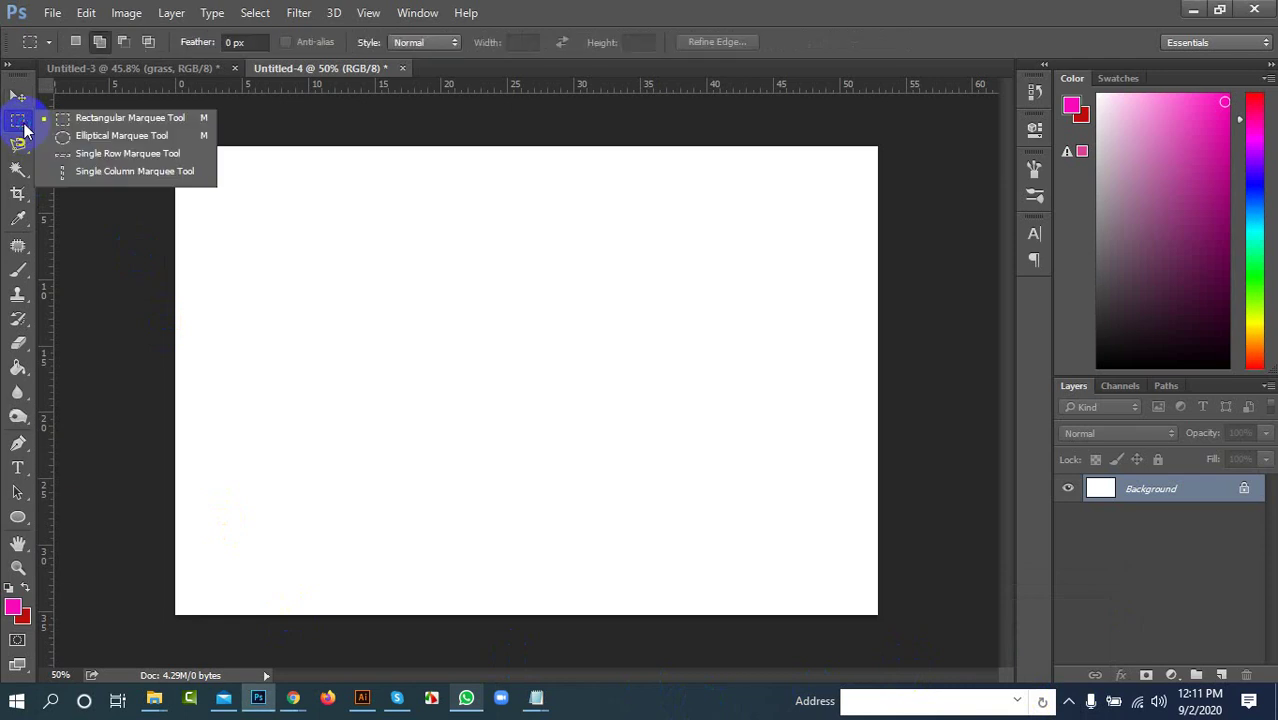
left_click(112, 134)
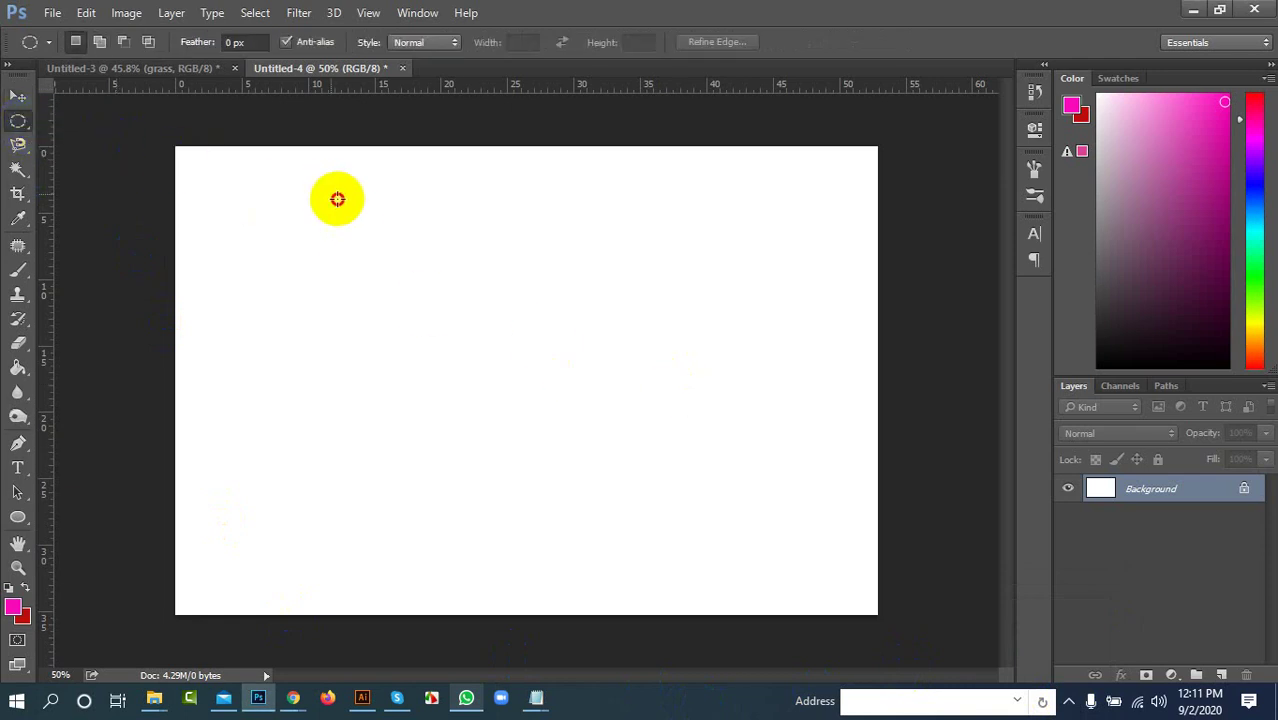
left_click_drag(337, 197, 672, 457)
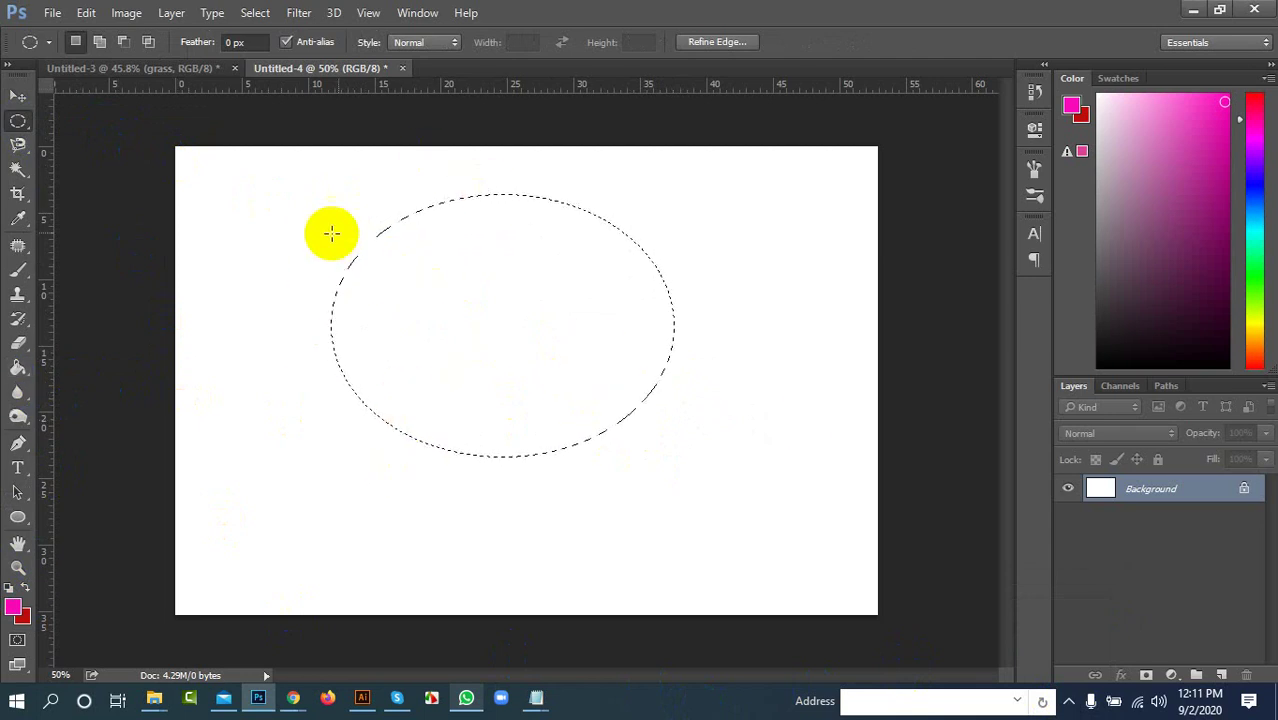
left_click(666, 318)
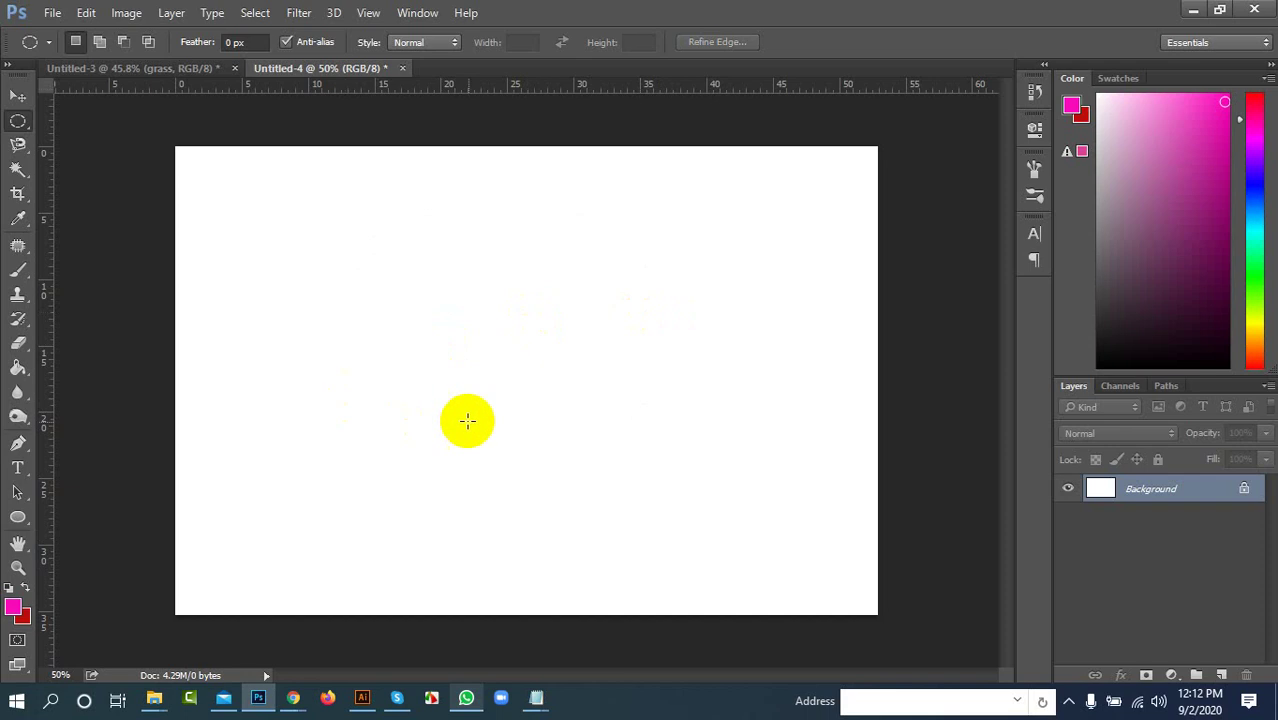
left_click_drag(385, 271, 816, 499)
key("space")
key("shift")
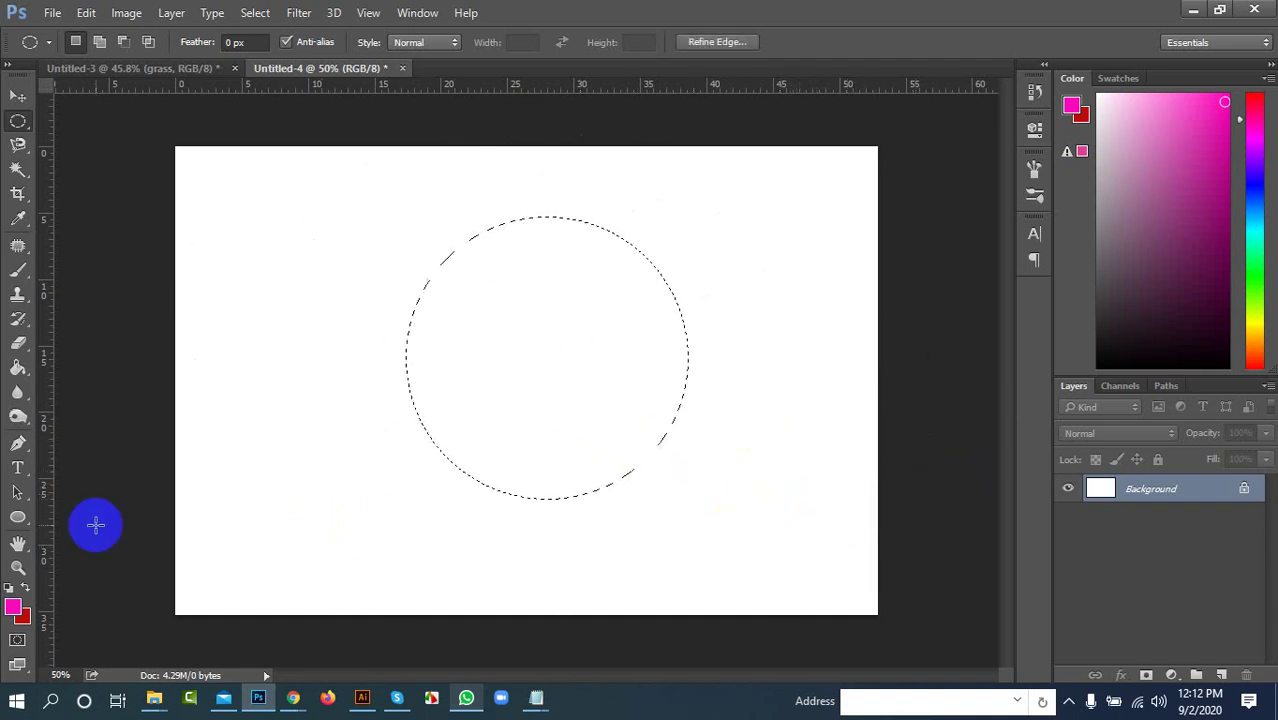
Step: Add a new layer above the Background and fill the circular selection on it with the pink foreground colour
left_click(18, 367)
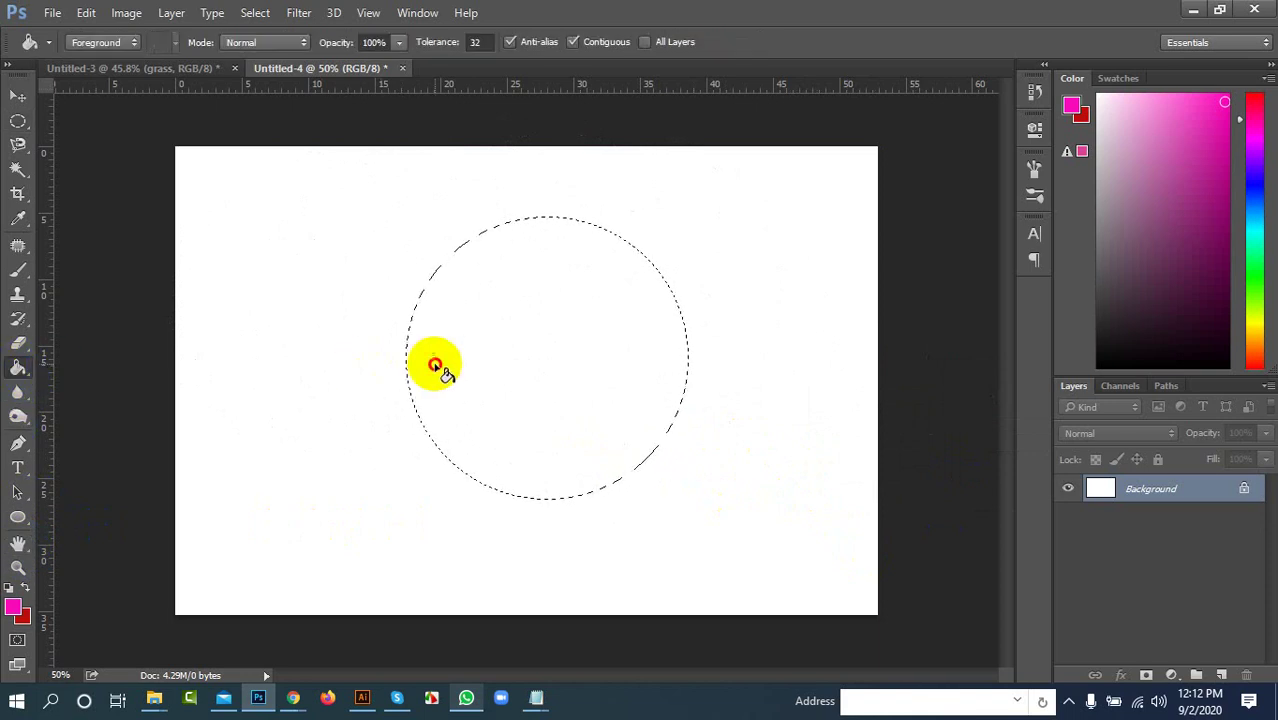
left_click(436, 367)
key("ctrl+z")
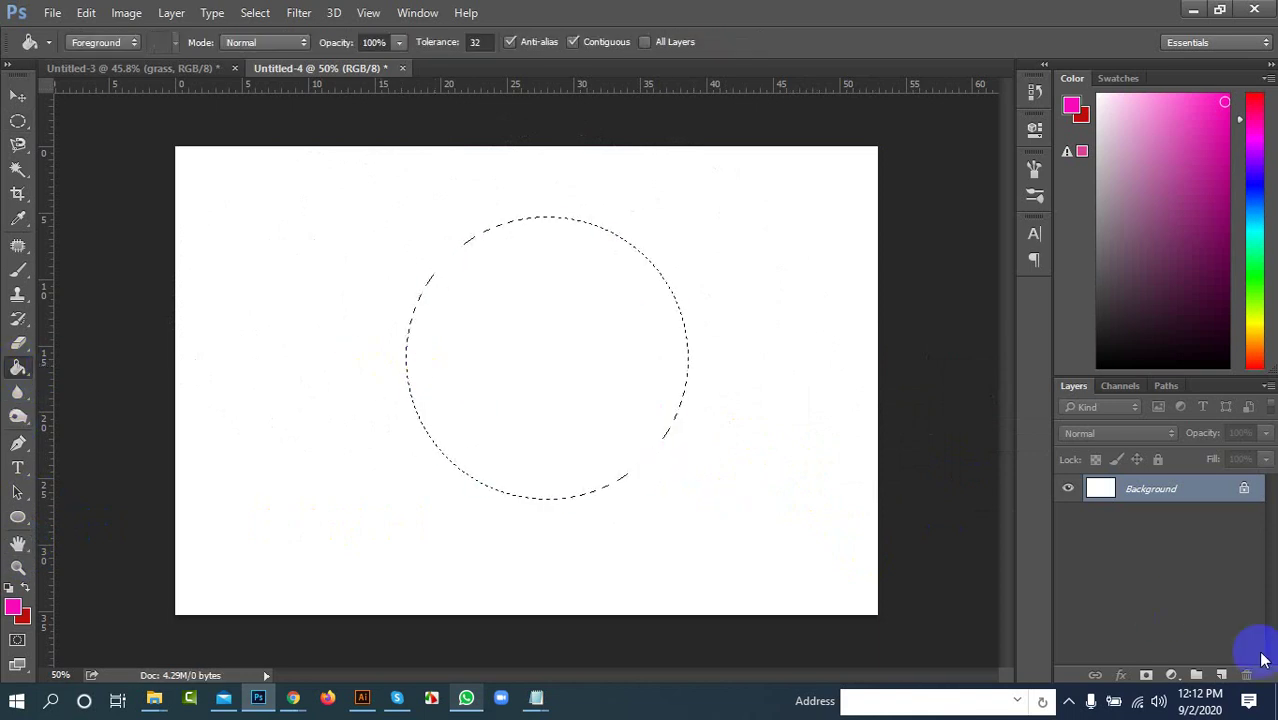
left_click(1224, 676)
left_click(546, 348)
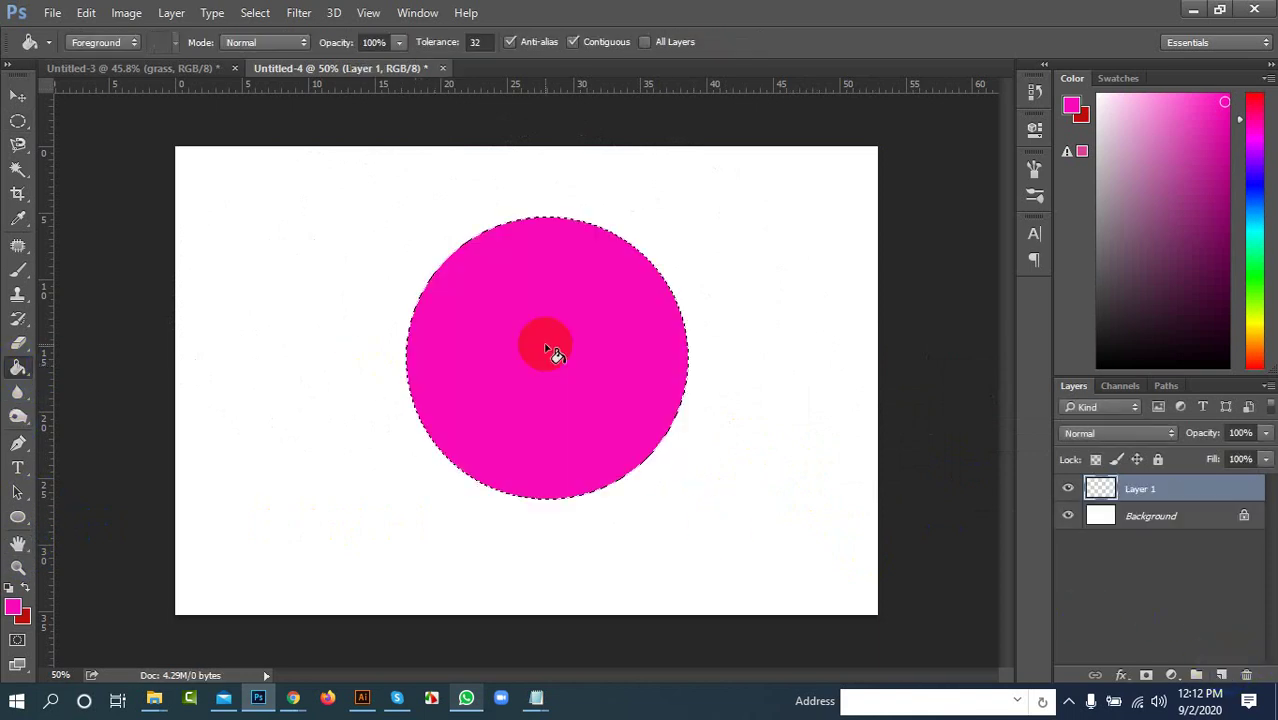
Step: Drop the selection and move the pink circle on Layer 1 slightly down and left
key("ctrl+d")
left_click(17, 96)
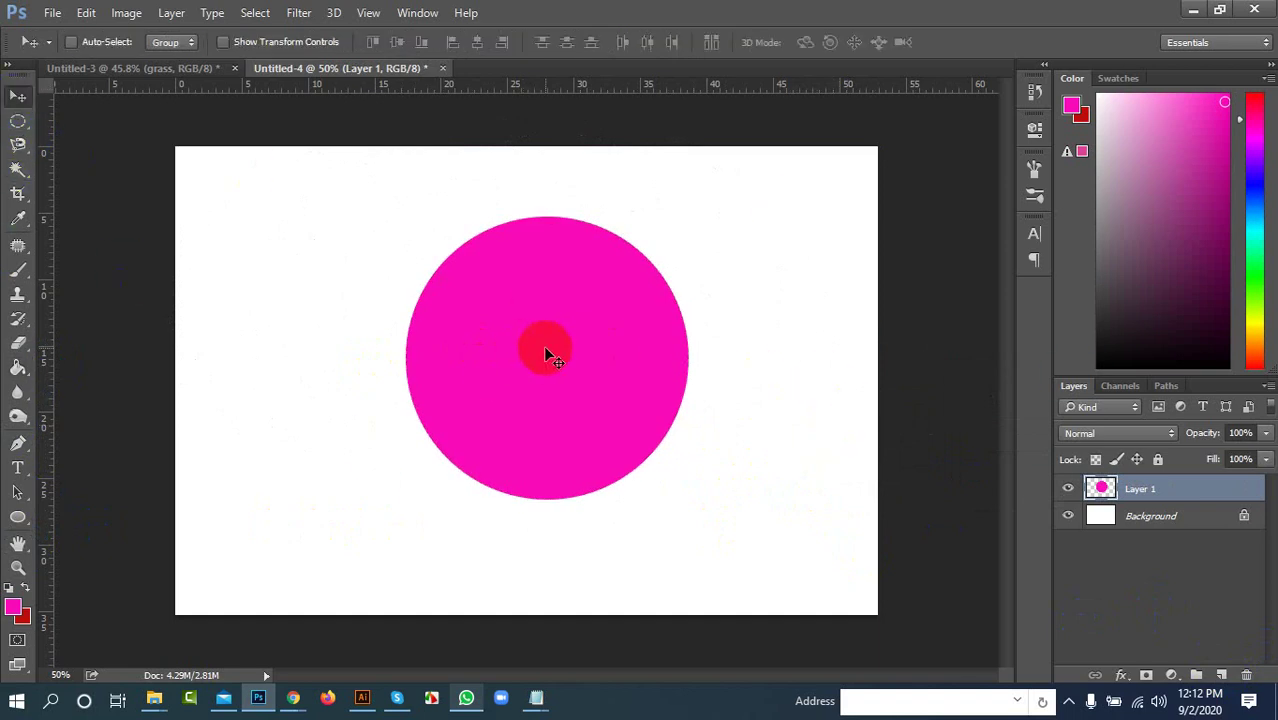
left_click_drag(543, 345, 532, 390)
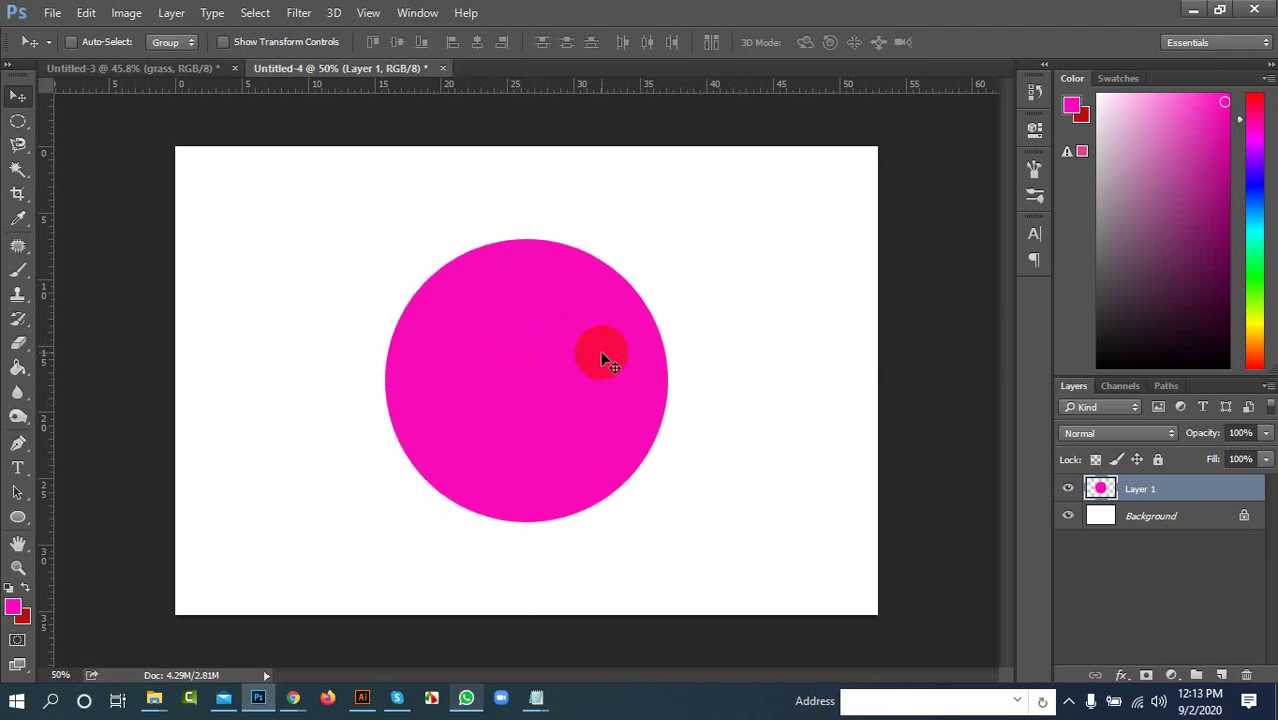
Step: Free-transform the pink circle, undo a trial corner scaling, and scale it proportionally about its centre to about 91%
key("ctrl+t")
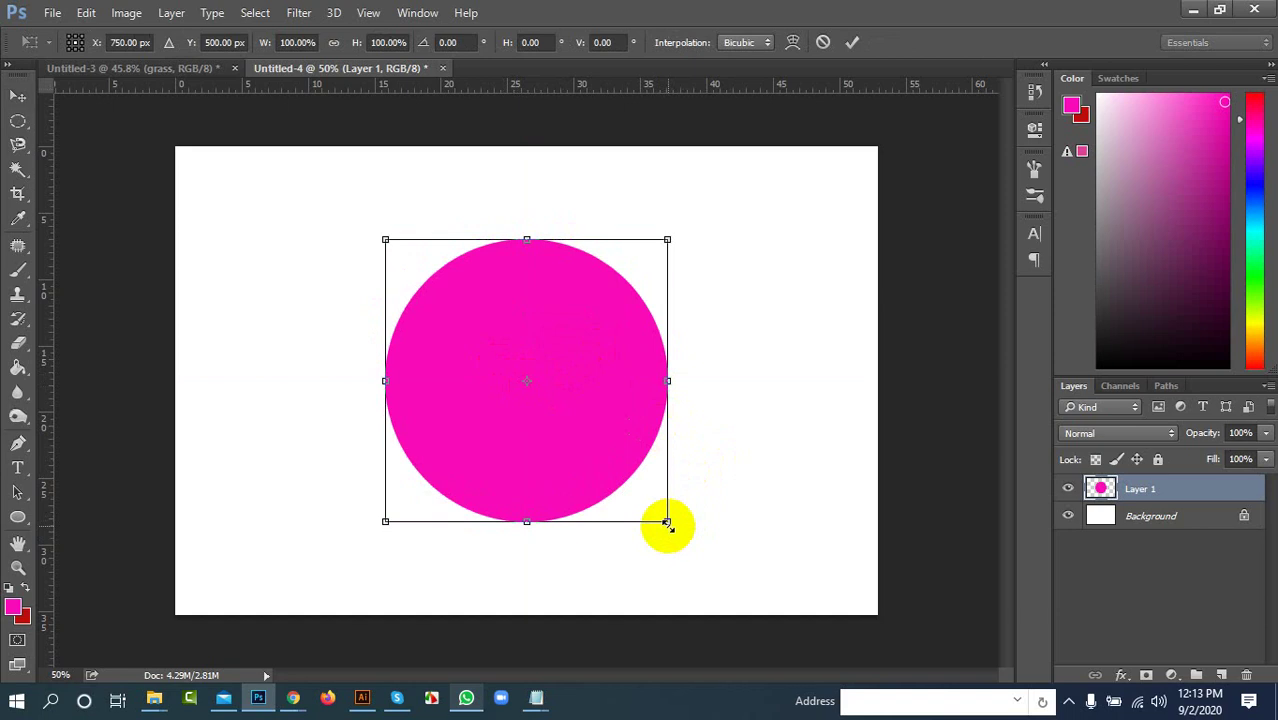
left_click_drag(670, 522, 538, 392)
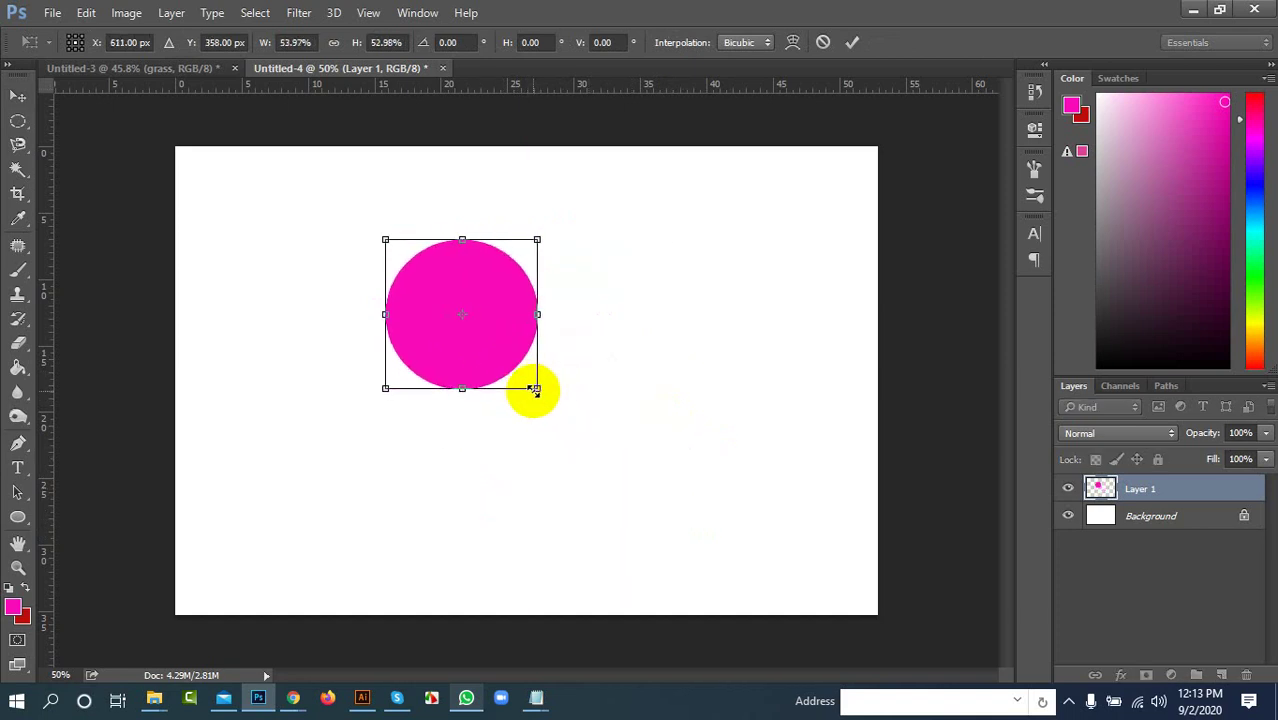
key("ctrl+z")
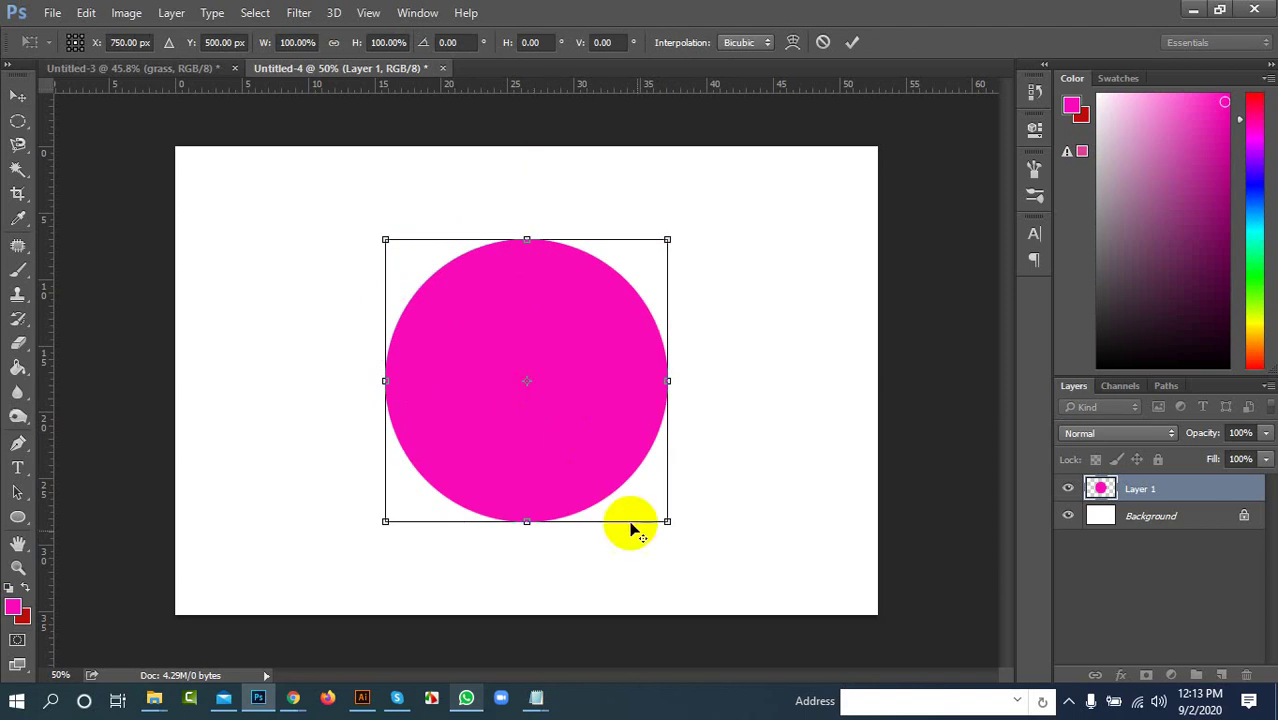
left_click_drag(668, 520, 627, 539)
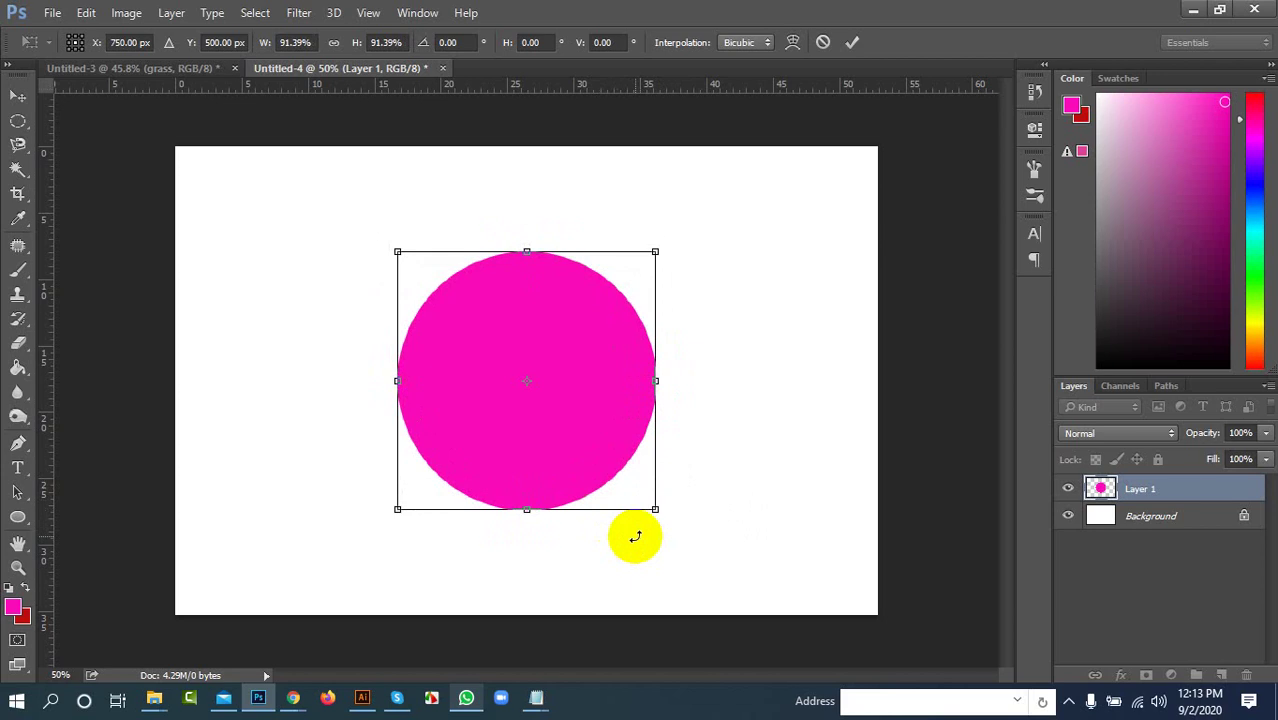
left_click(505, 465)
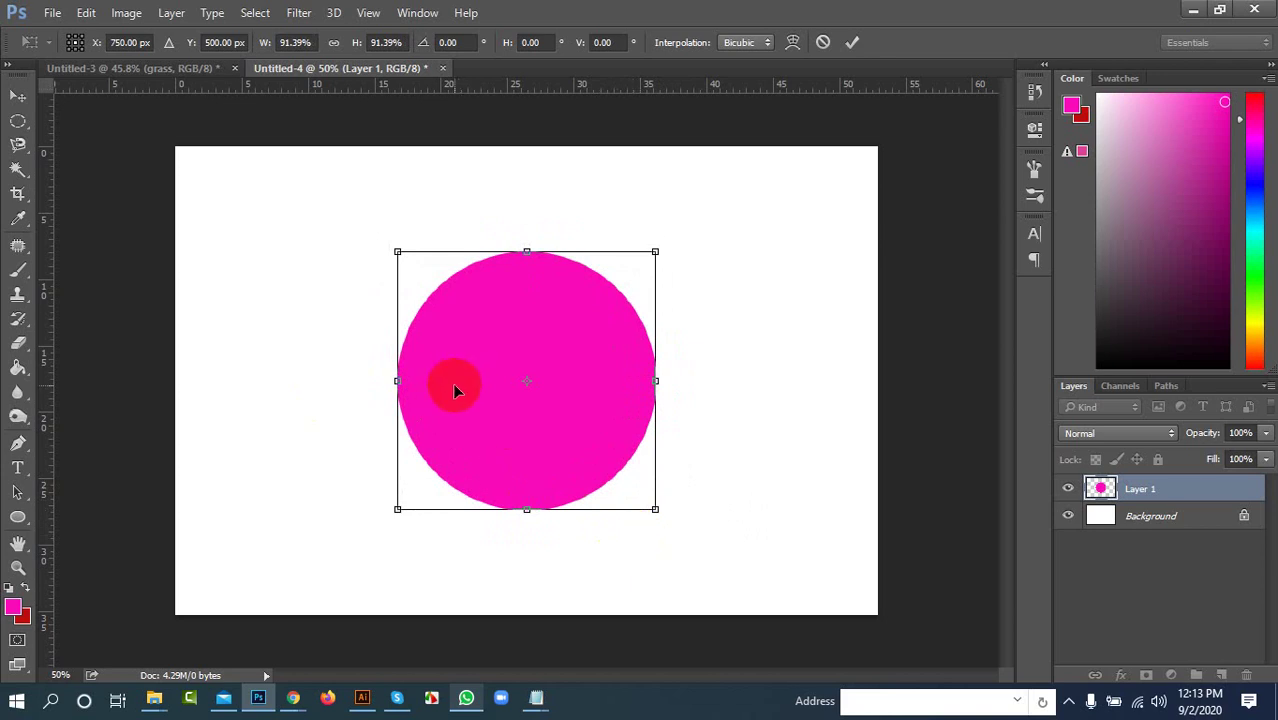
left_click(852, 42)
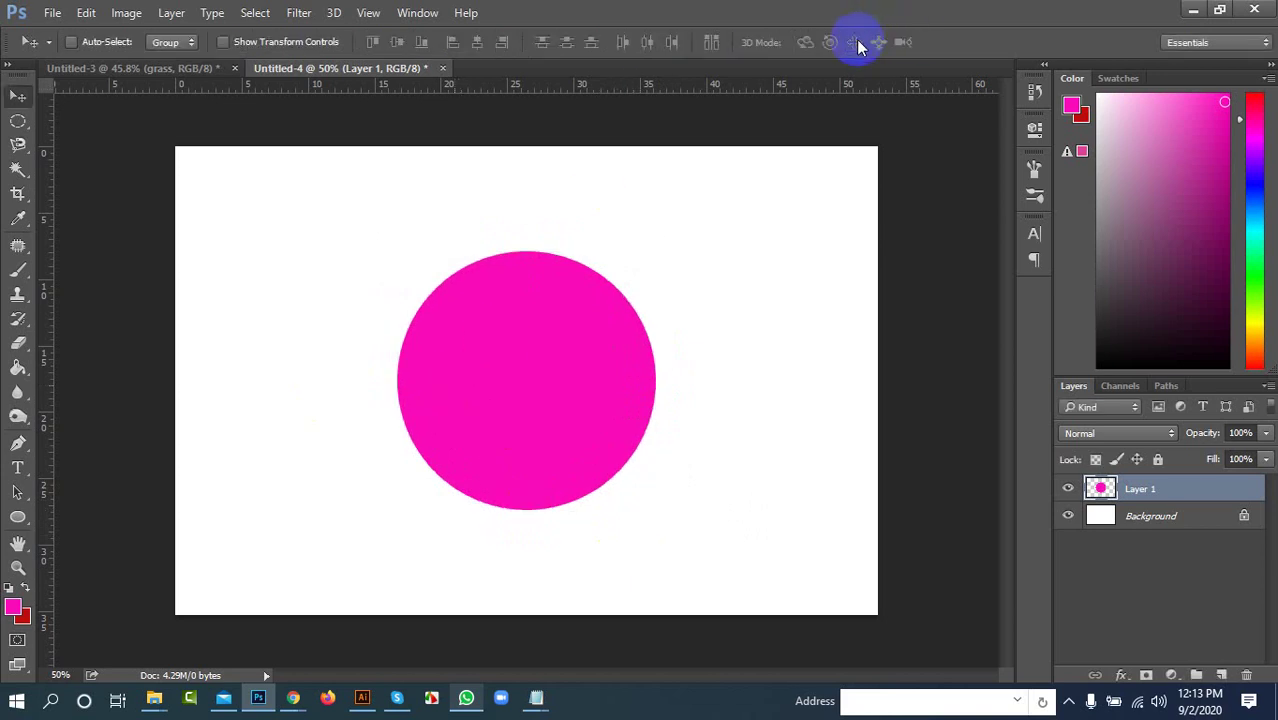
Step: Try duplicating the pink circle onto a copy layer and moving the copy away, removing the copy after each try
left_click(821, 331, "alt")
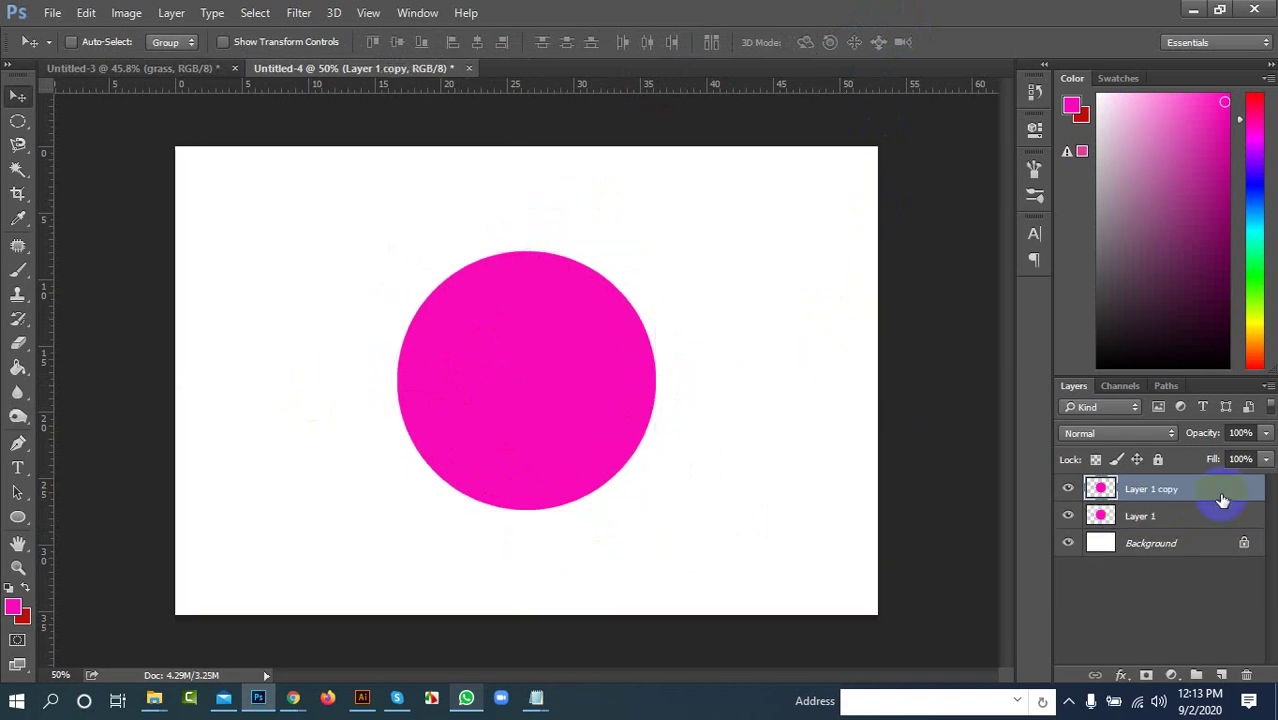
left_click_drag(511, 374, 255, 245)
key("Delete")
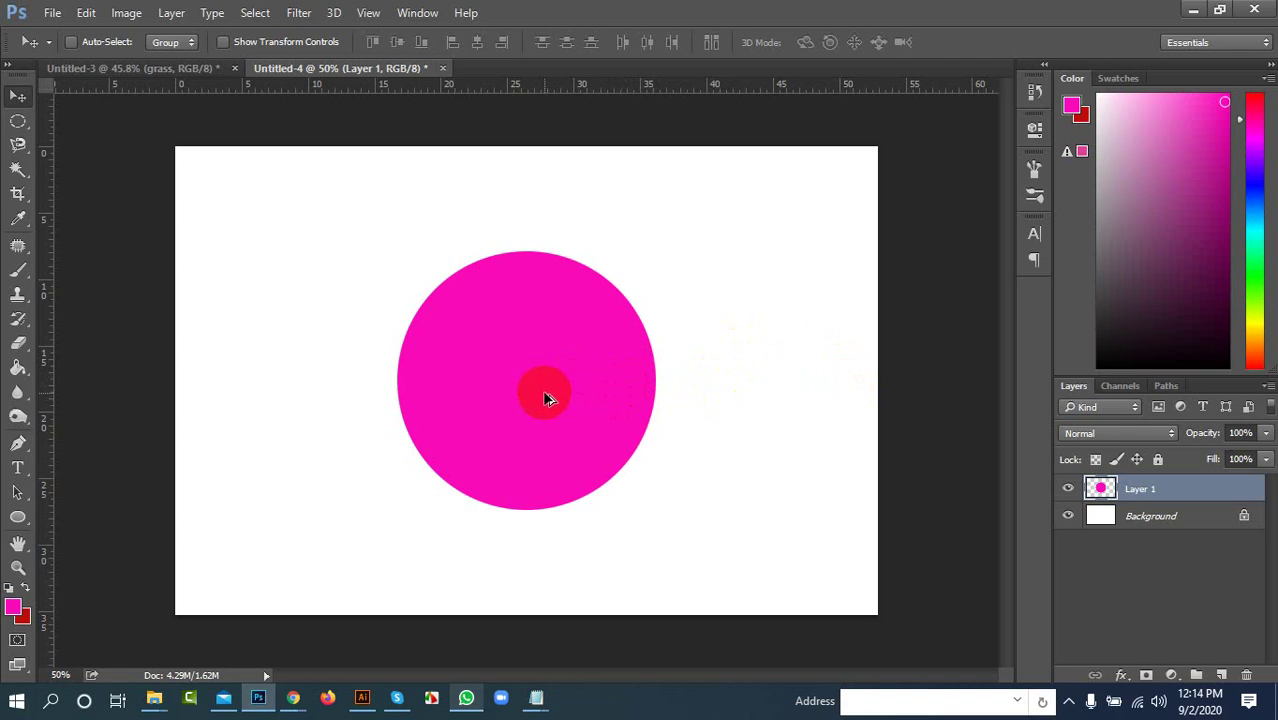
left_click_drag(543, 402, 815, 254)
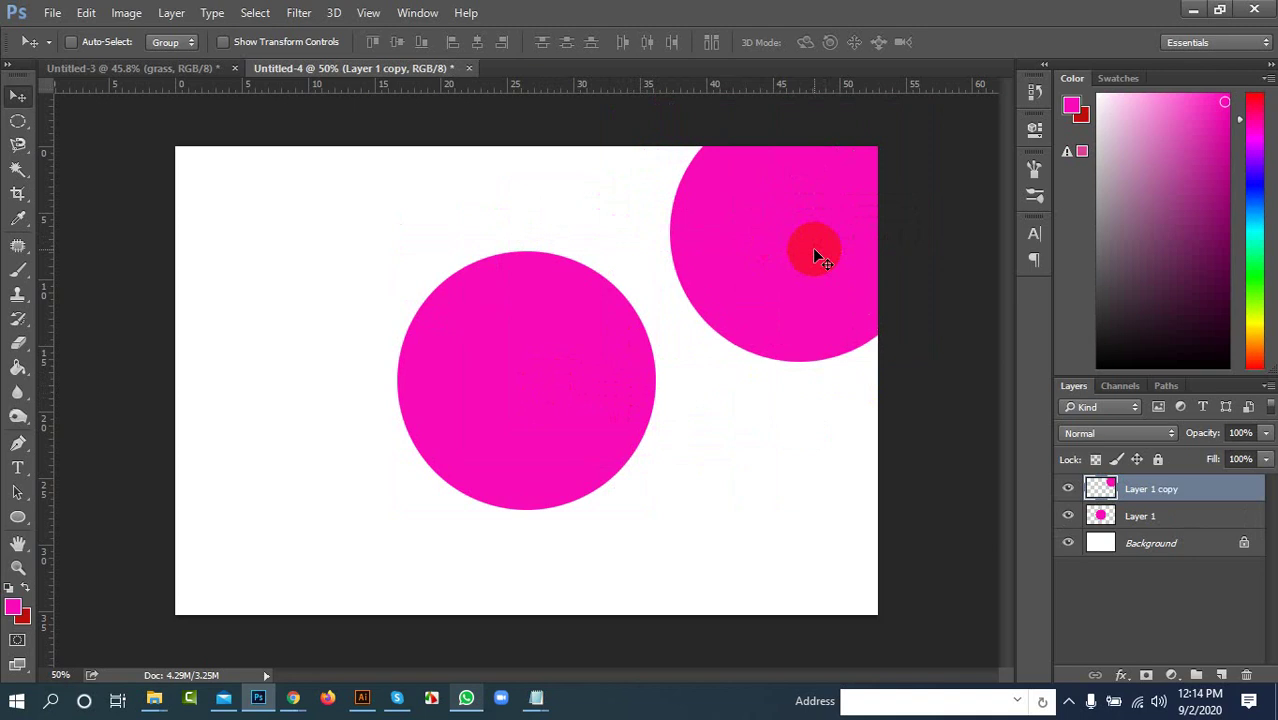
key("ctrl+z")
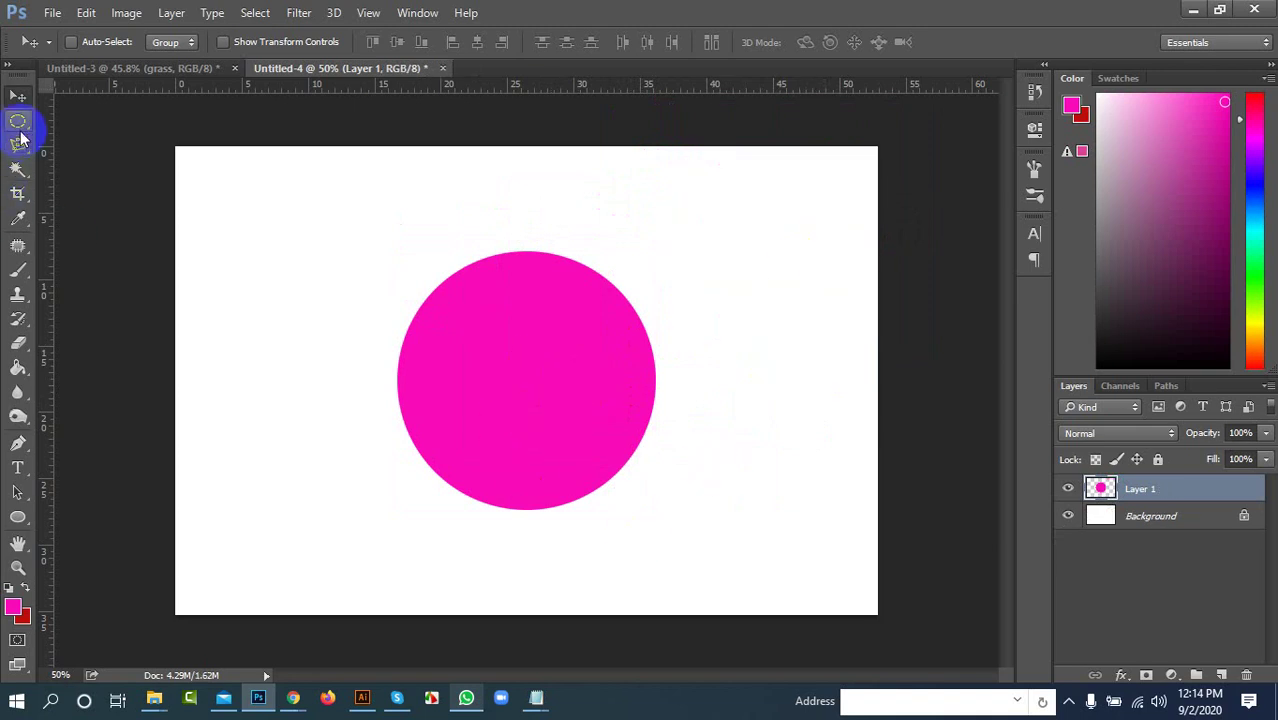
Step: Move the pink circle on Layer 1 to the canvas's left edge so that only its right half stays inside
left_click(19, 125)
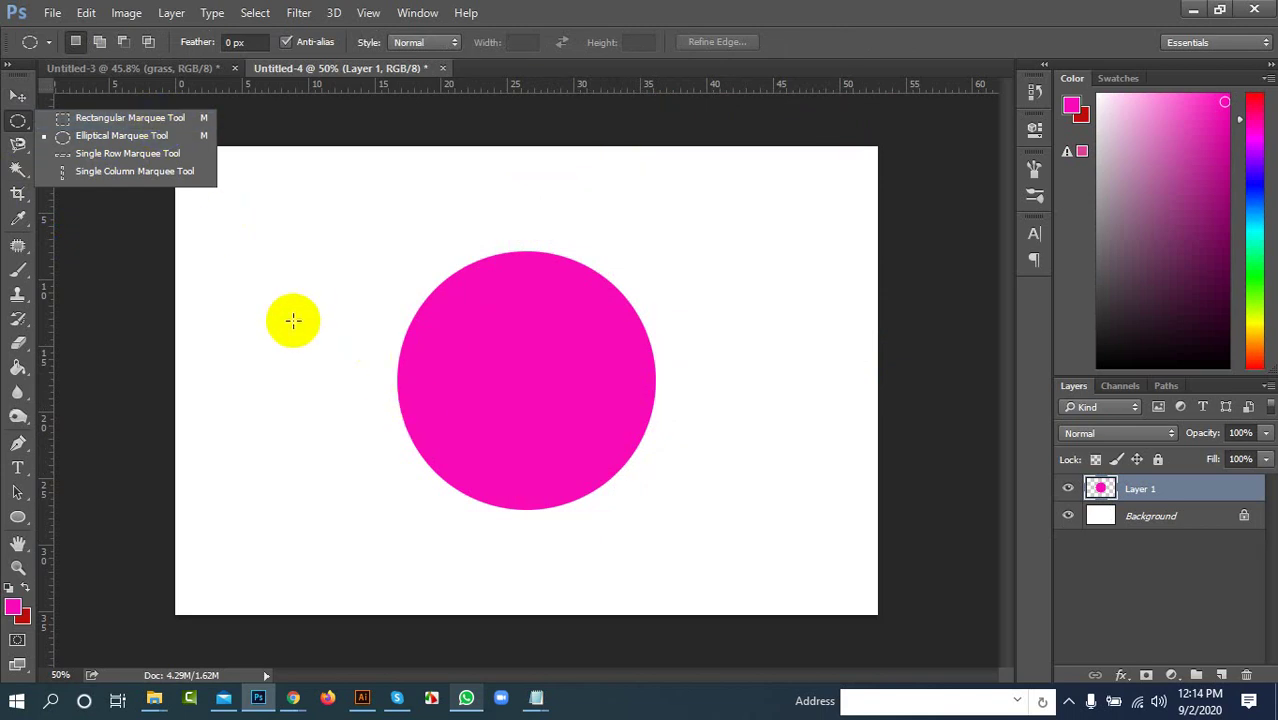
left_click(190, 263)
left_click(18, 96)
left_click_drag(540, 391, 192, 404)
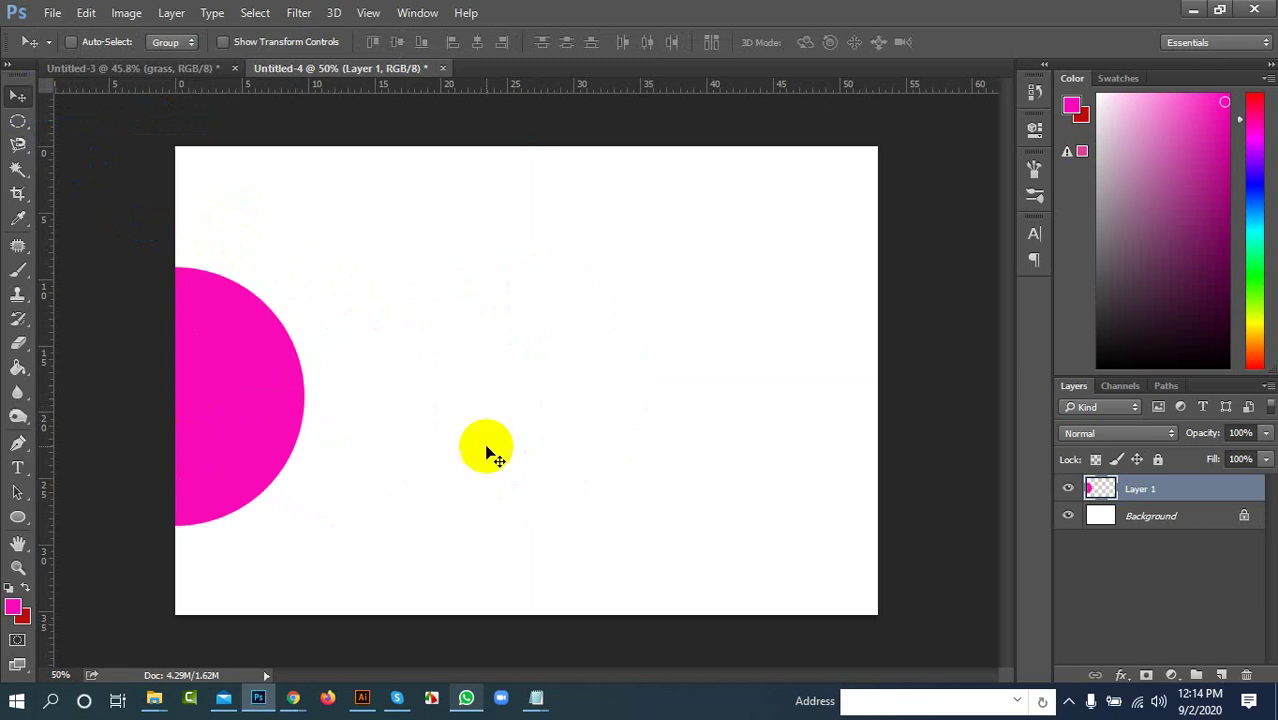
Step: Add a new layer above Layer 1 and make a single-row selection across the canvas slightly above mid-height
left_click(1221, 675)
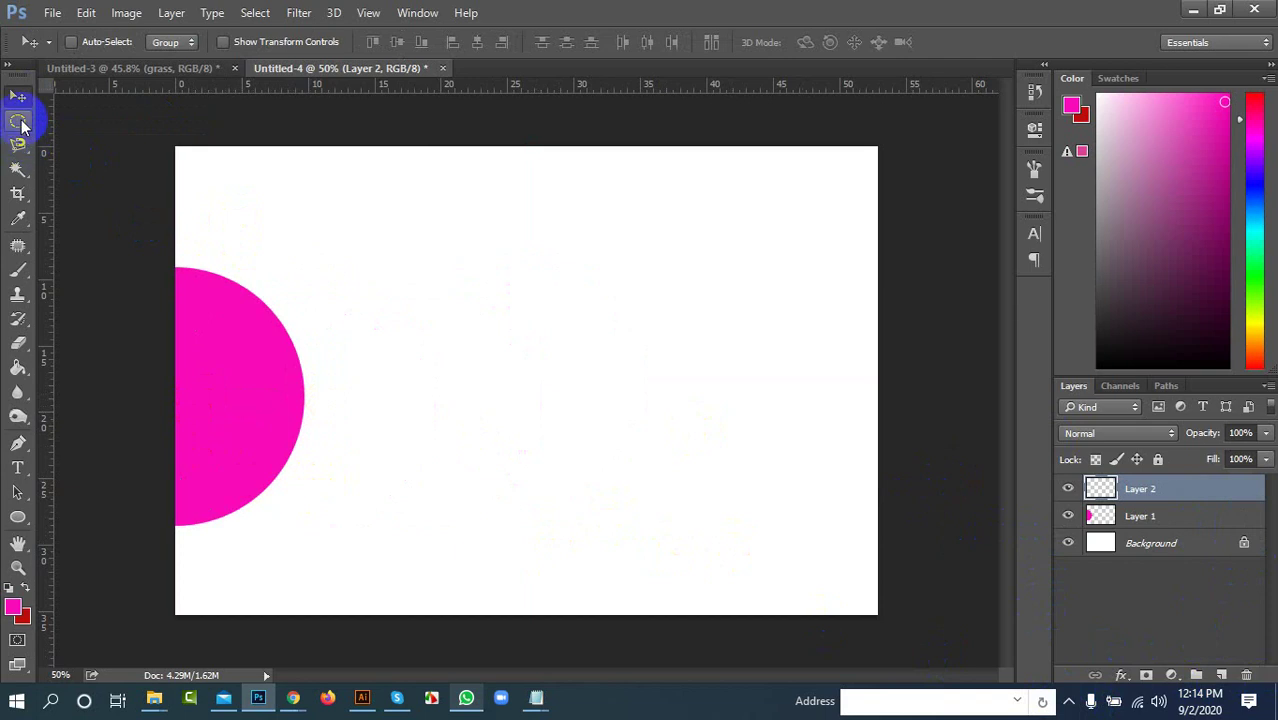
left_click(17, 120)
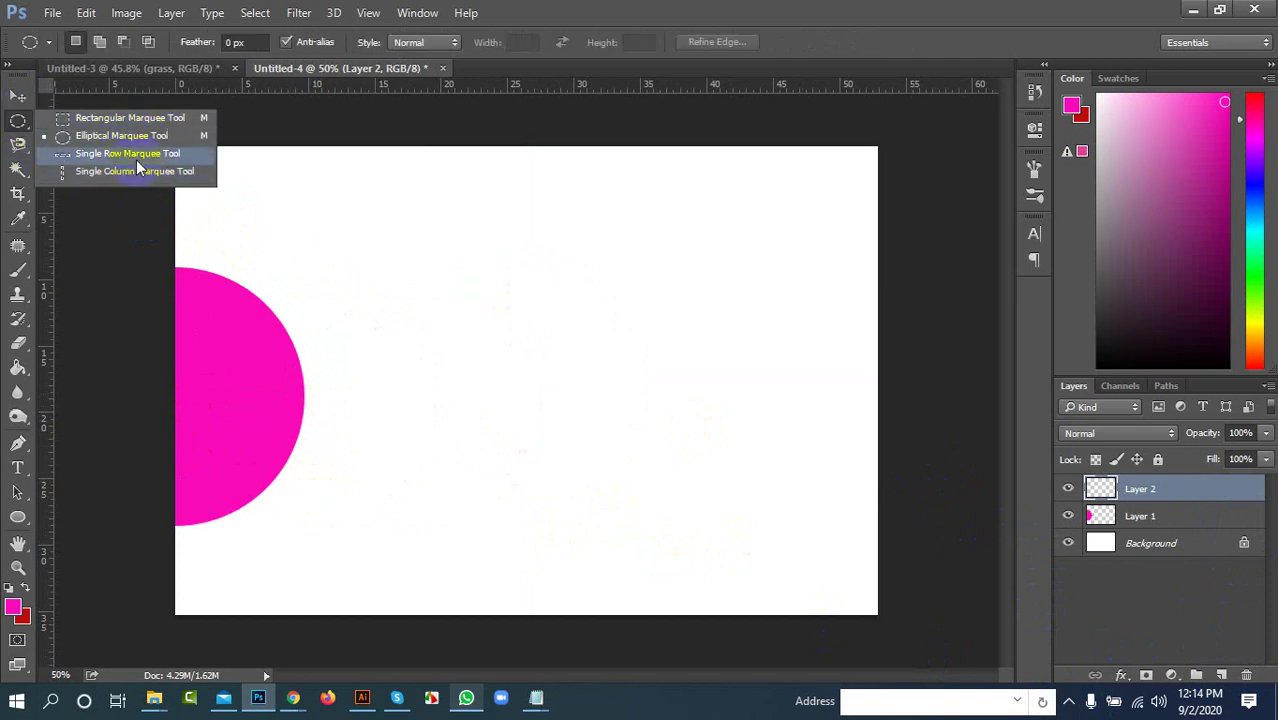
left_click(131, 157)
left_click(622, 366)
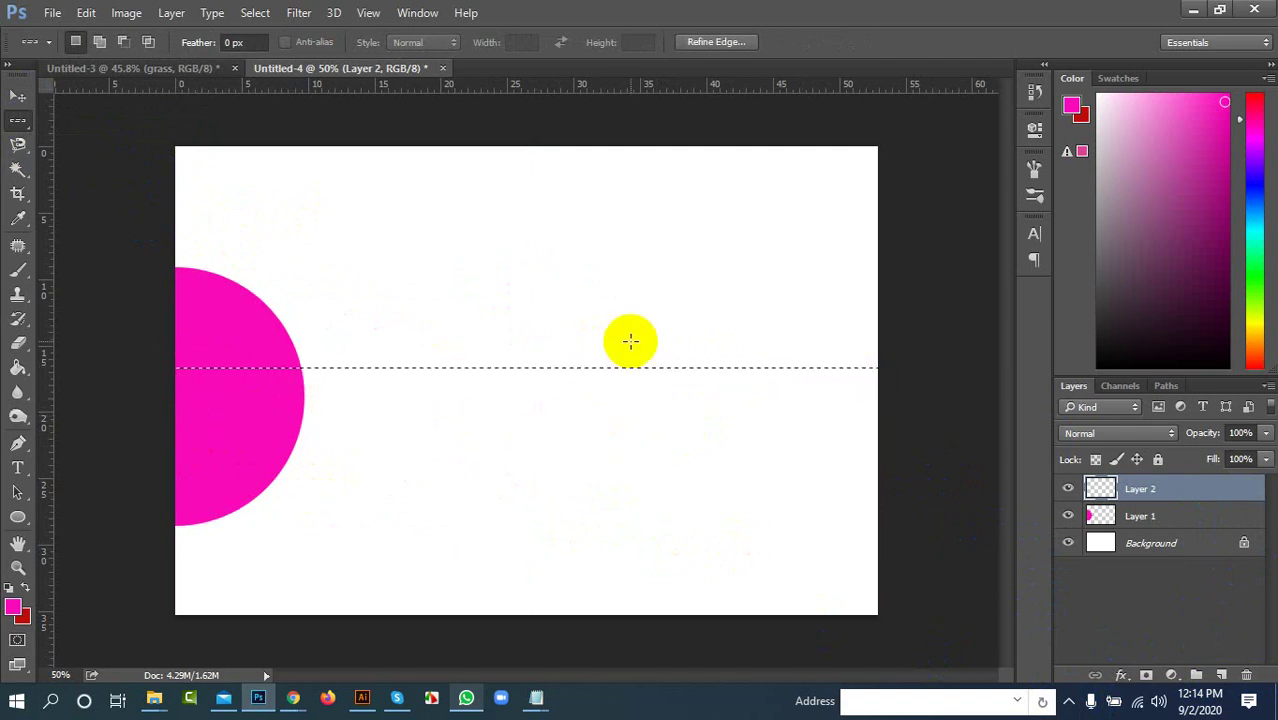
left_click(291, 360)
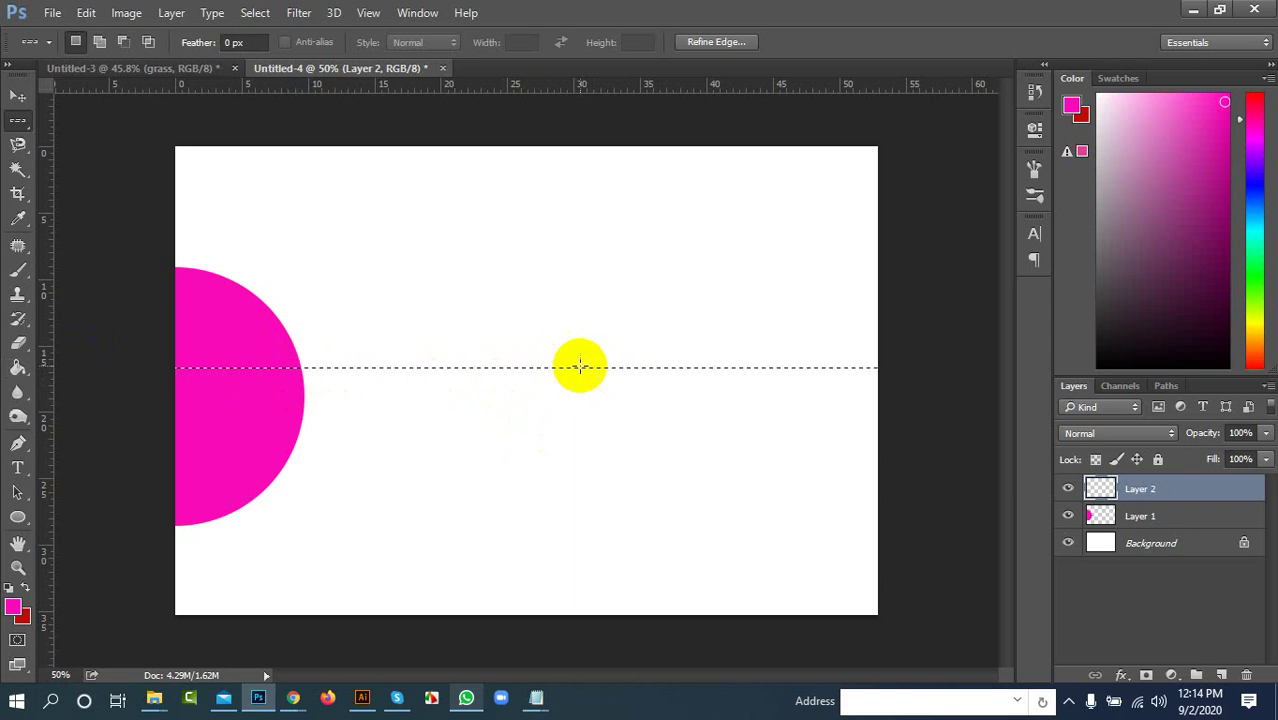
Step: Set the foreground colour to a dark blue
left_click(13, 605)
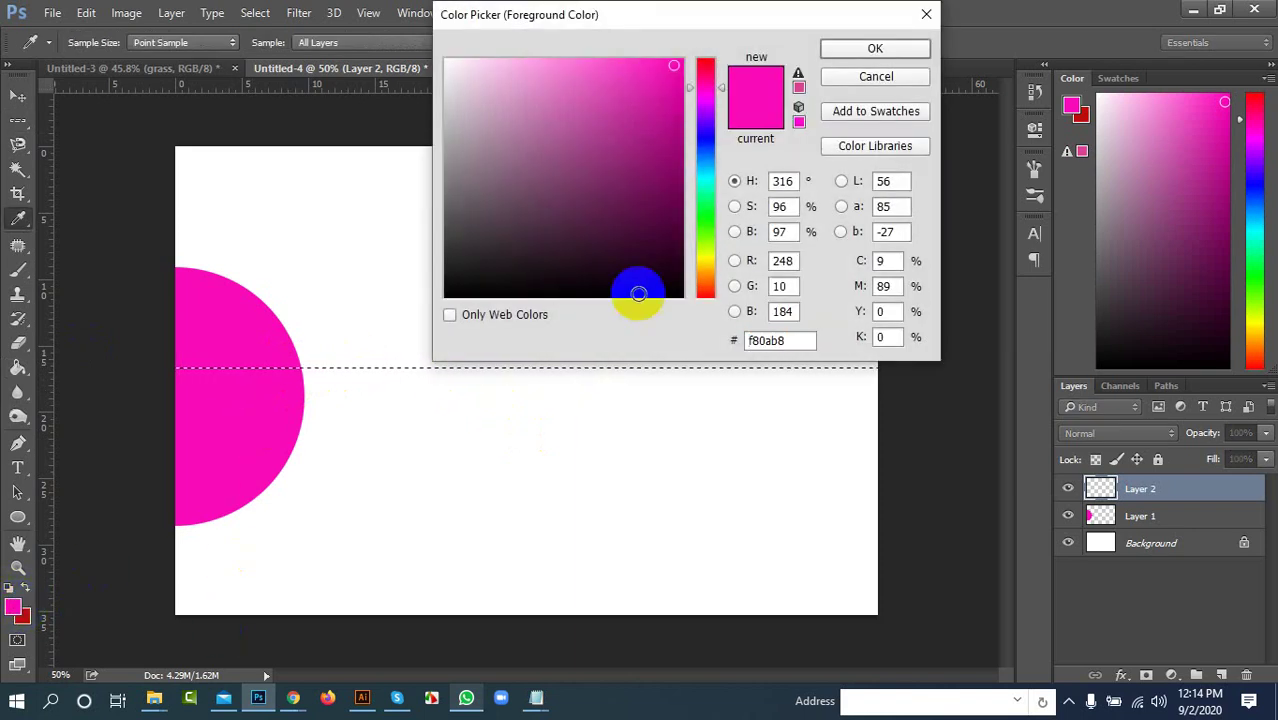
left_click(706, 200)
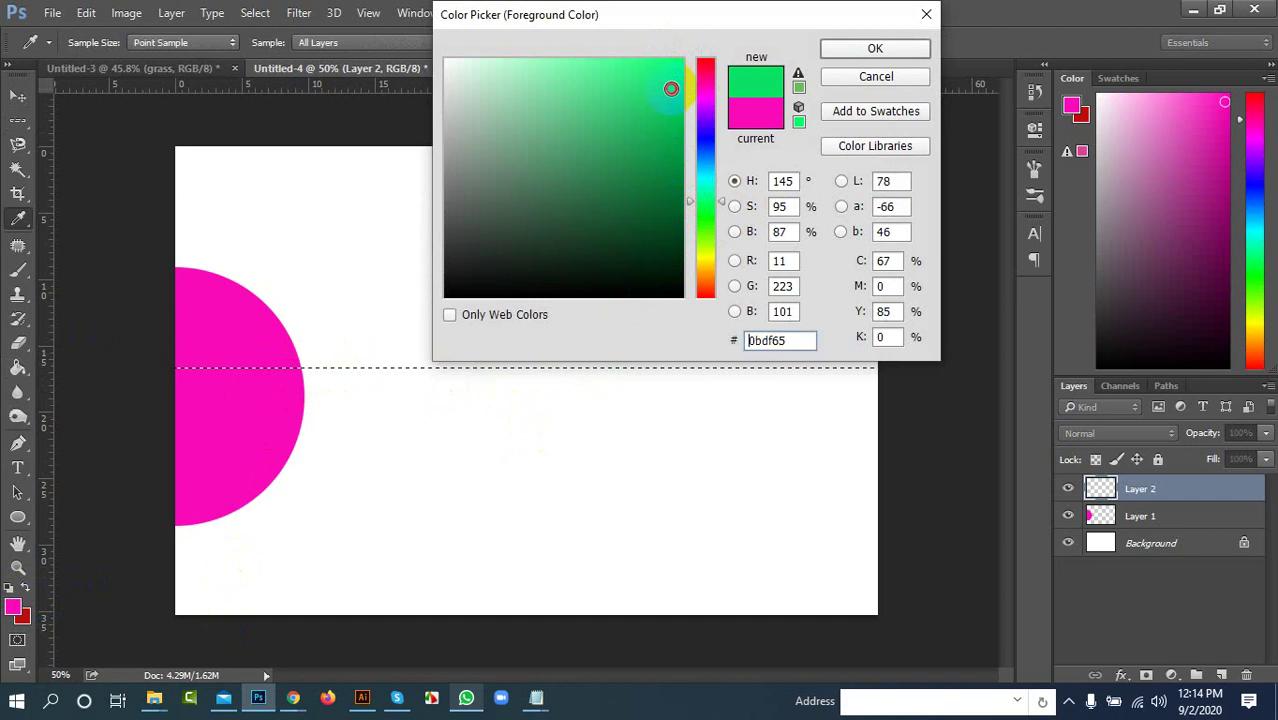
left_click(707, 109)
left_click(707, 135)
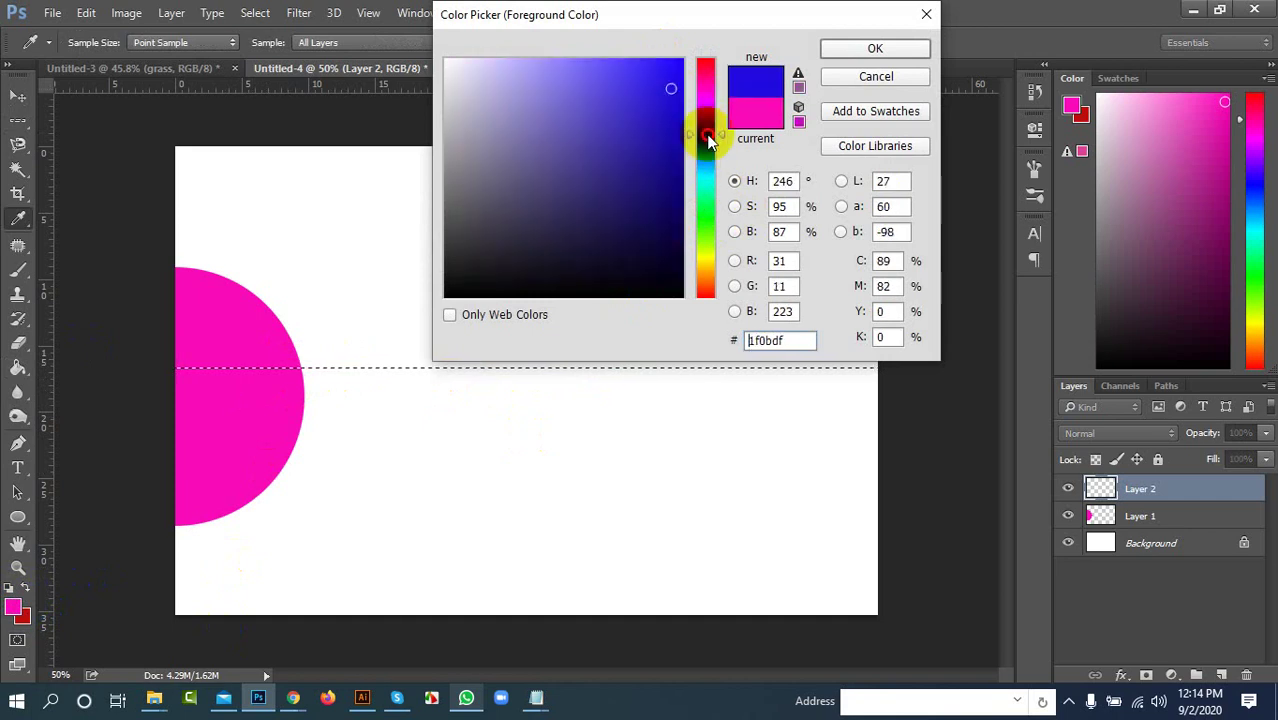
left_click(707, 140)
left_click(657, 139)
left_click(895, 50)
key("m")
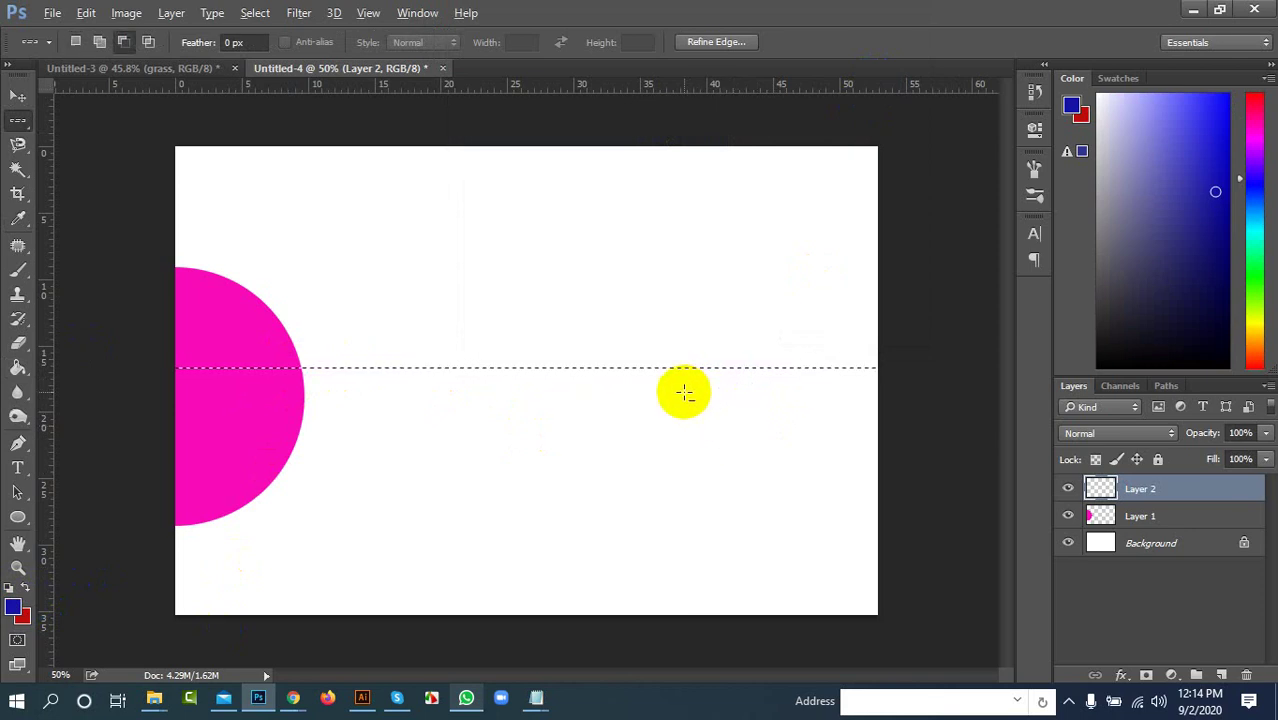
Step: Examine the thickness of the single-row selection at very high magnification
scroll(683, 393, "up", 6)
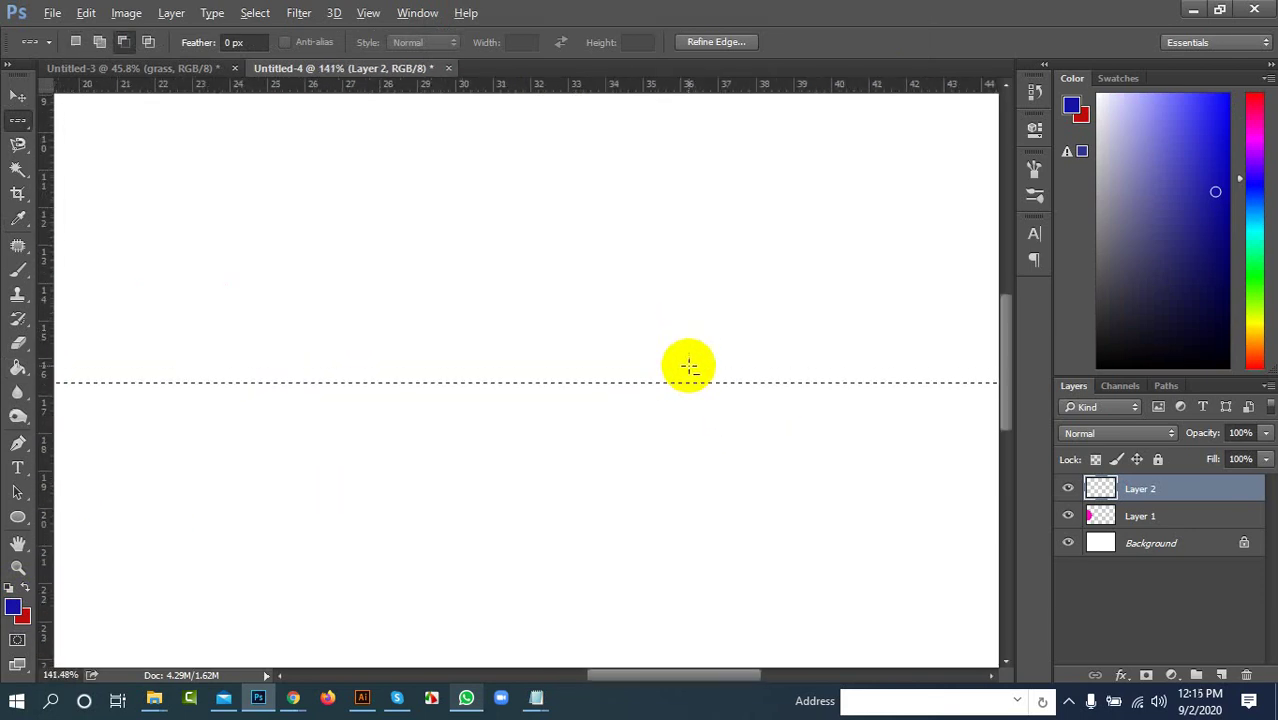
scroll(683, 393, "up", 8)
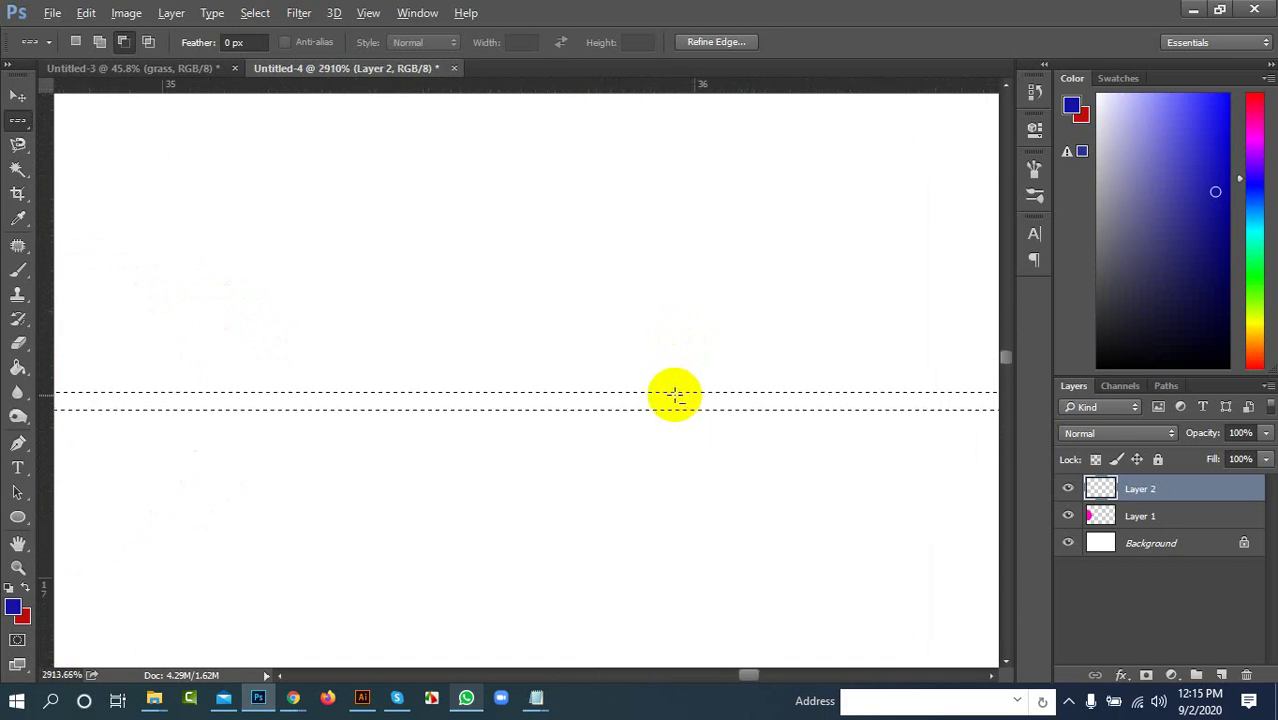
key("alt")
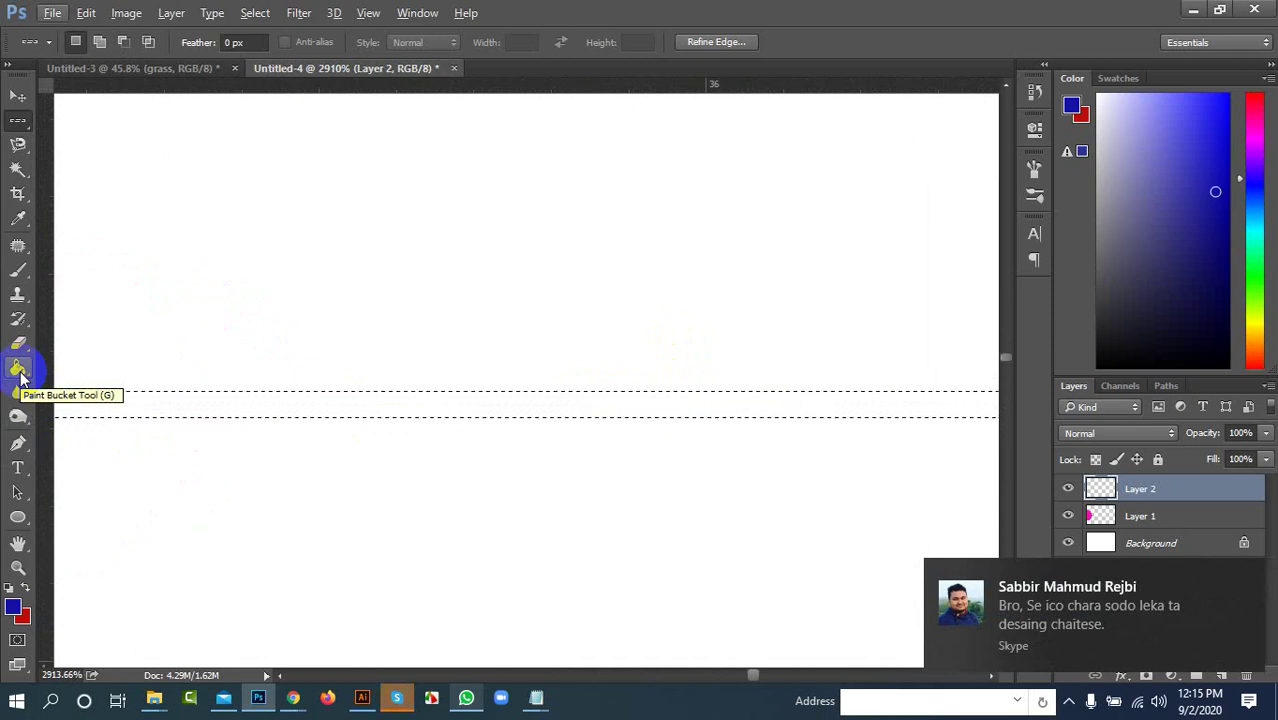
Step: Switch to Skype, reply "okay..class sas a kora dissi boss" in the chat with the new message, and return to Photoshop
left_click(397, 698)
left_click(220, 286)
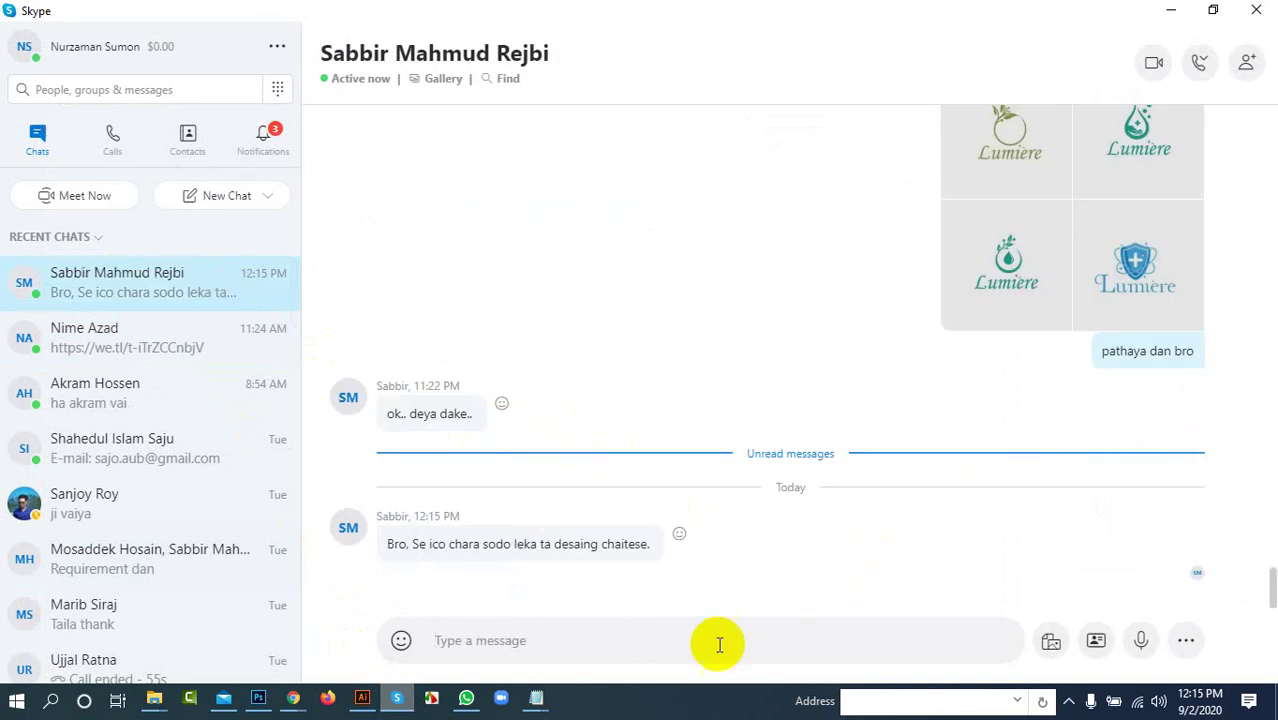
type("okay..class sas a kora dissi boss")
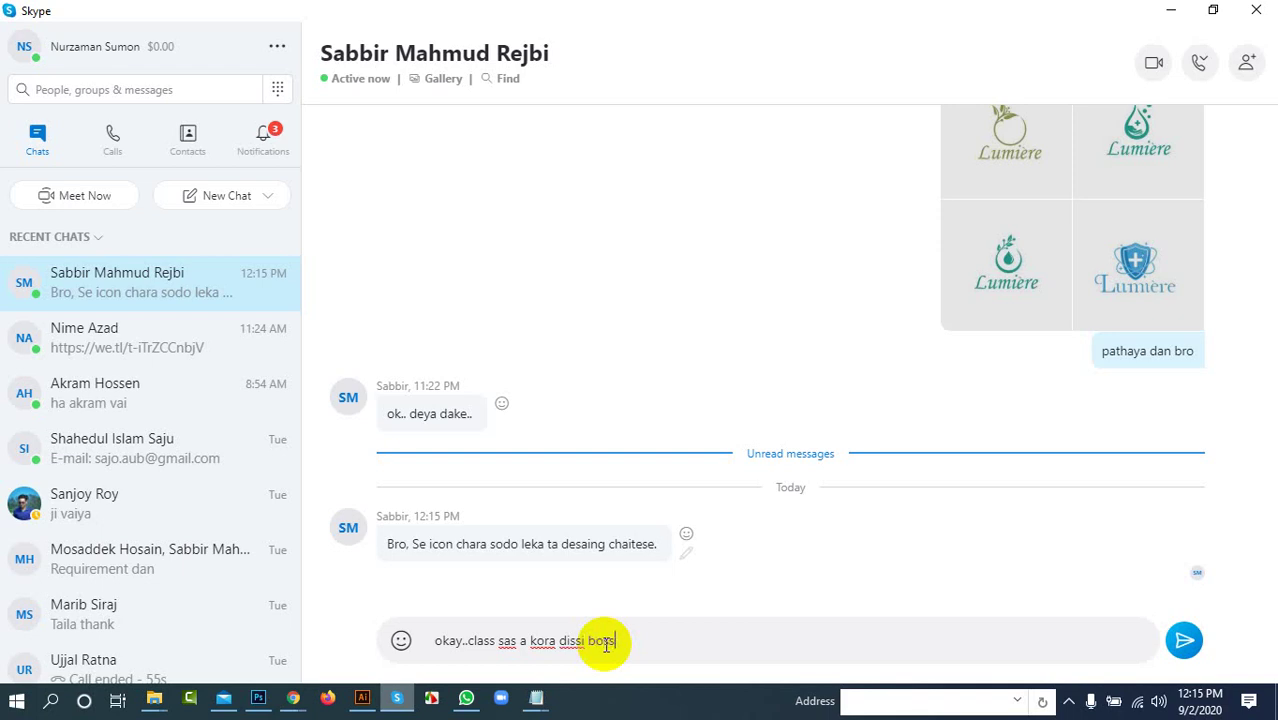
key("Return")
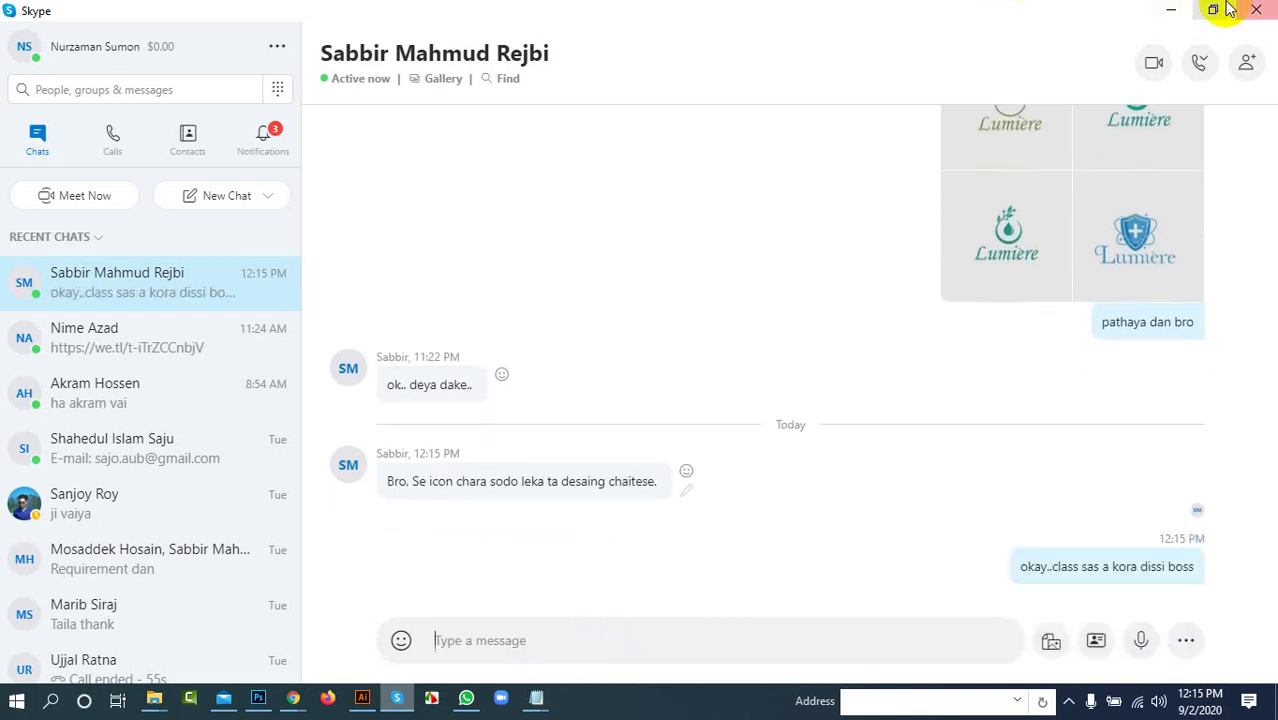
left_click(1171, 10)
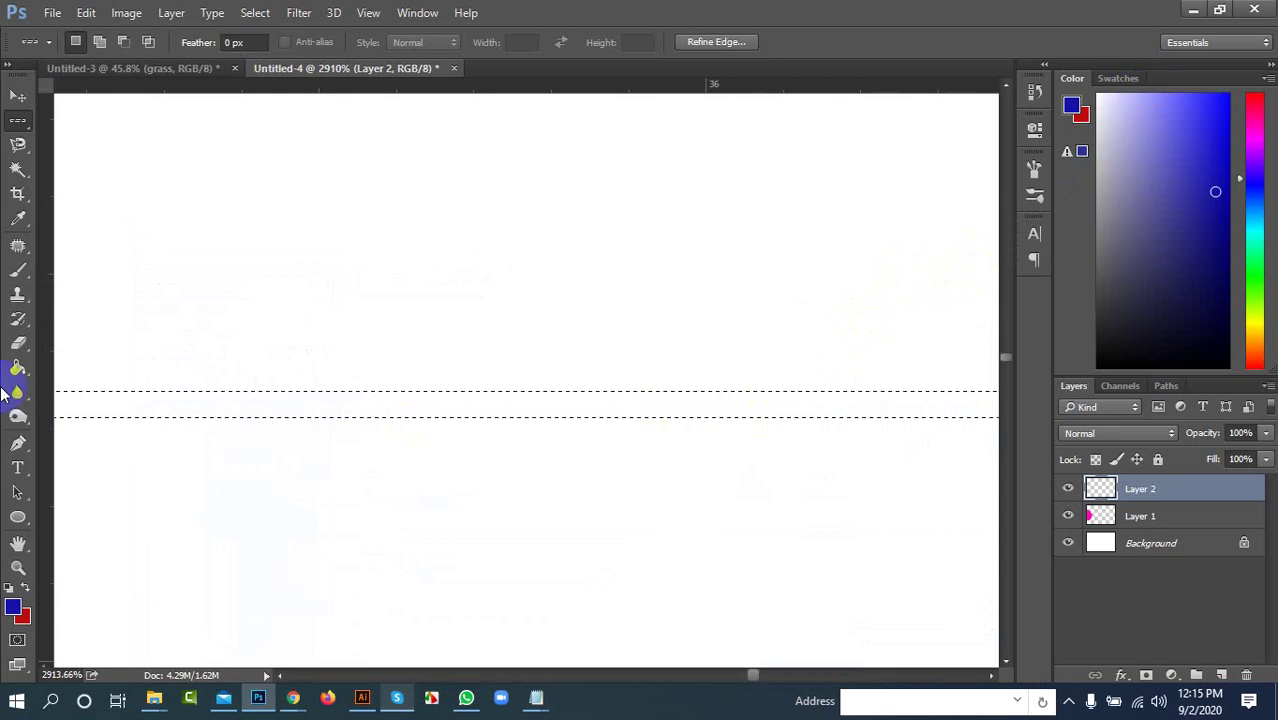
Step: Fill the single-row selection on Layer 2 with the dark blue foreground colour using the Paint Bucket, and drop the selection
left_click(22, 367)
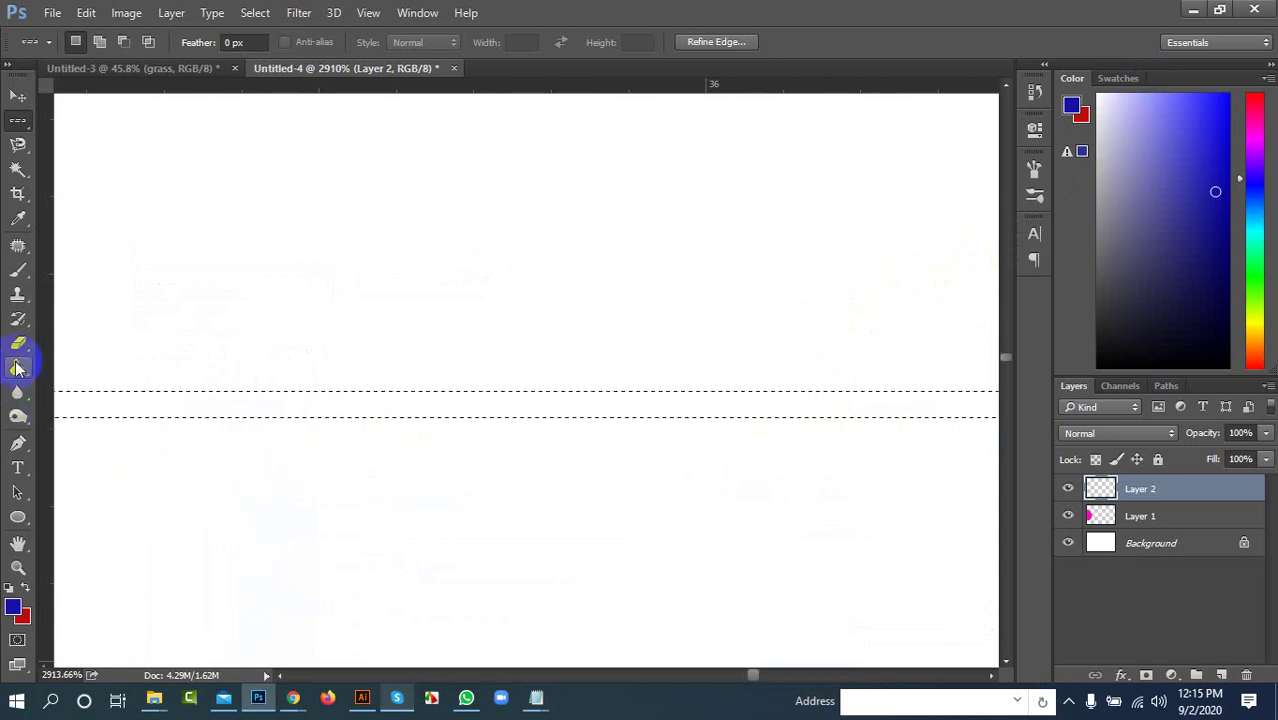
left_click(113, 381)
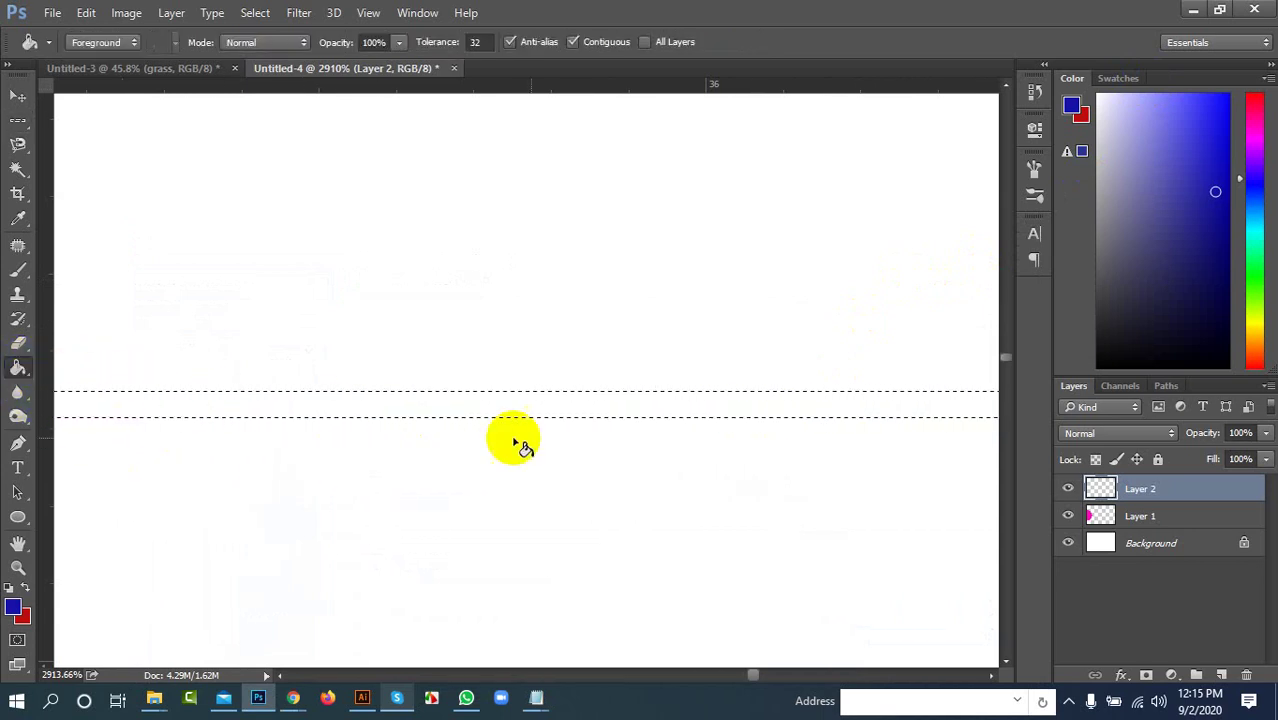
left_click(631, 405)
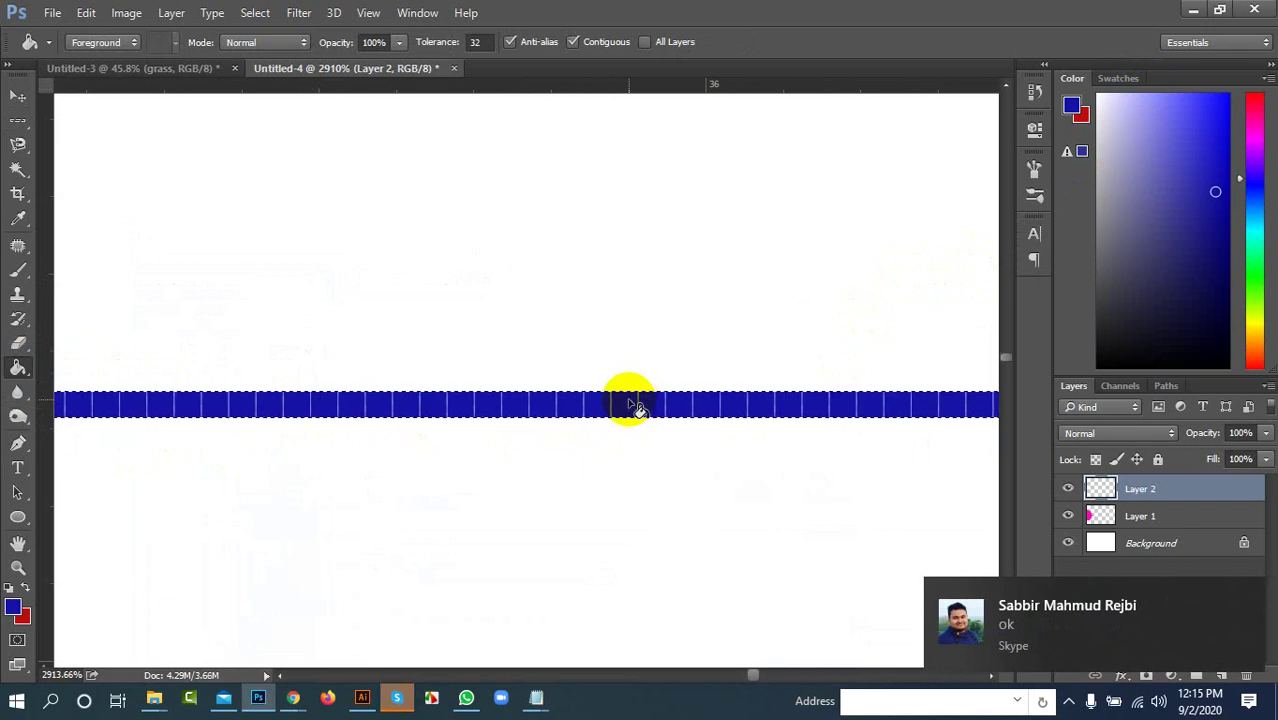
scroll(650, 457, "down", 3)
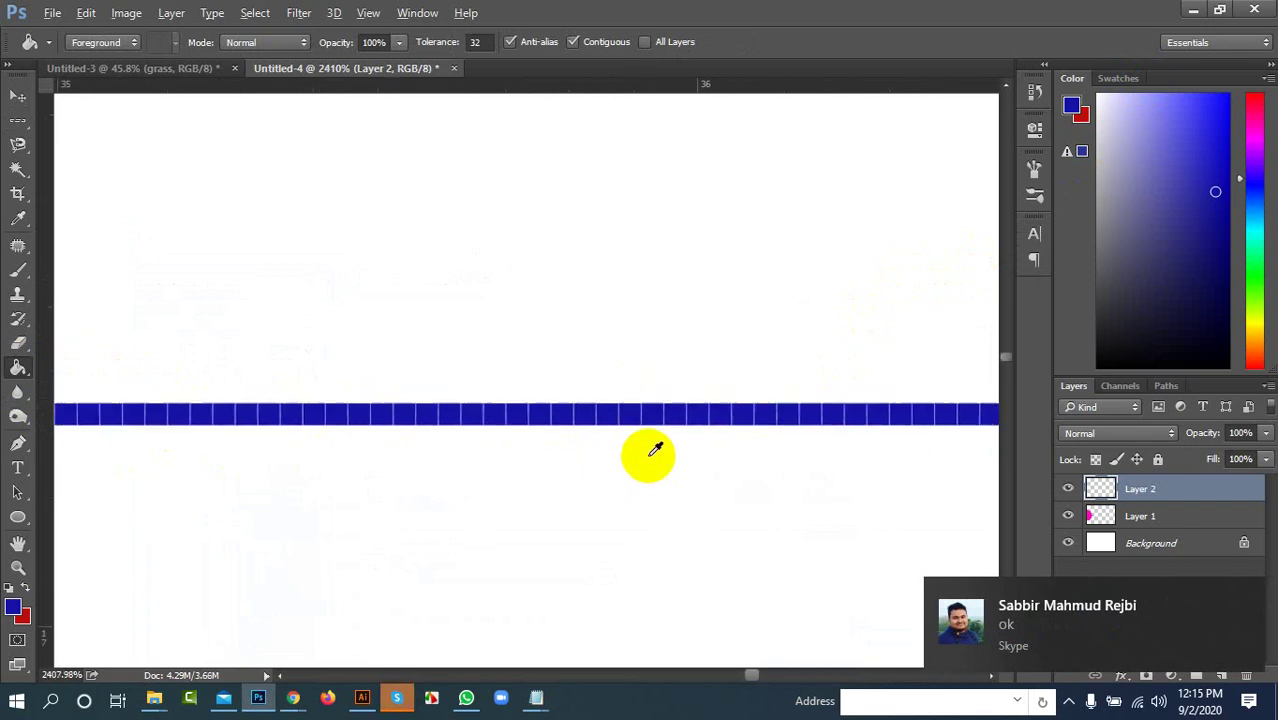
scroll(650, 456, "down", 8)
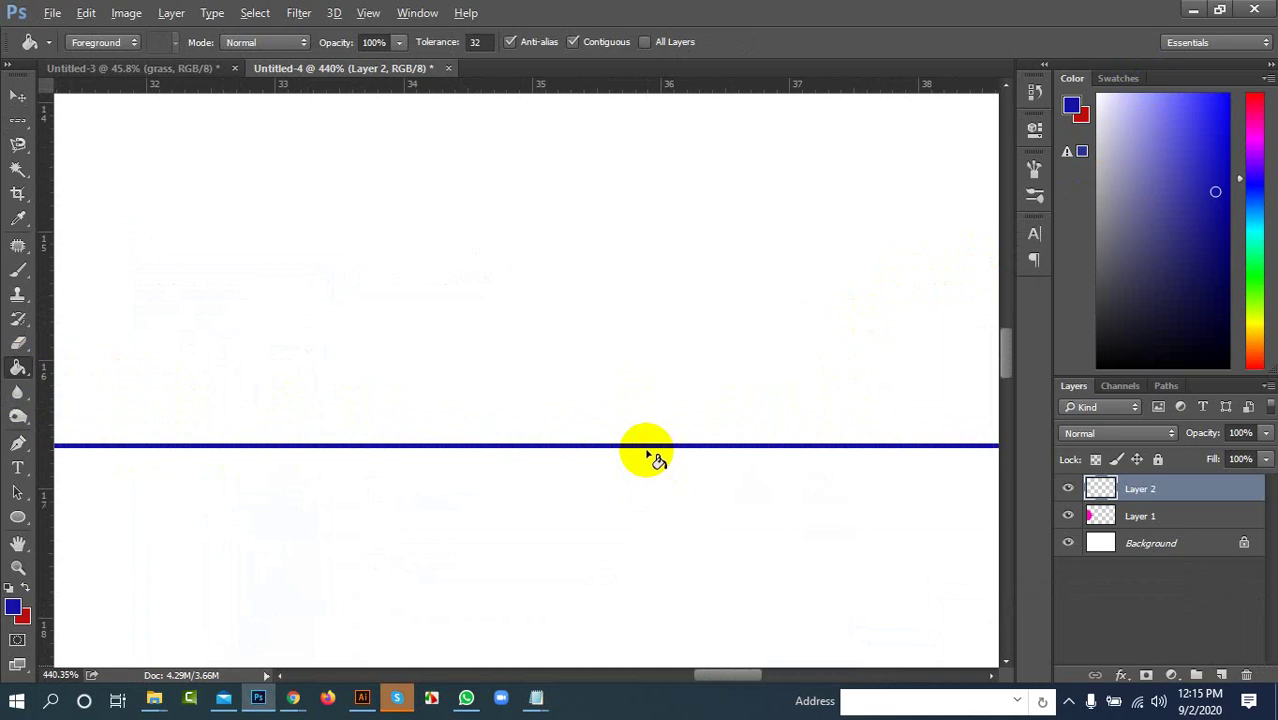
scroll(650, 456, "down", 6)
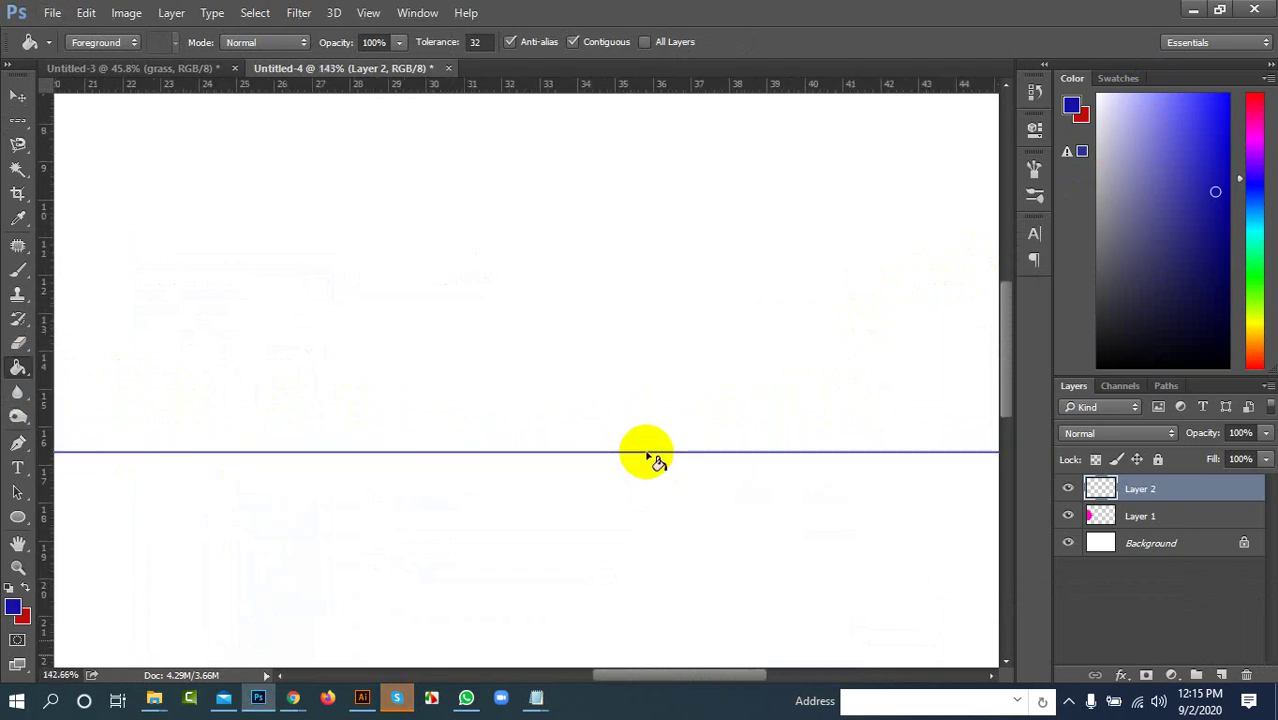
scroll(650, 457, "down", 4)
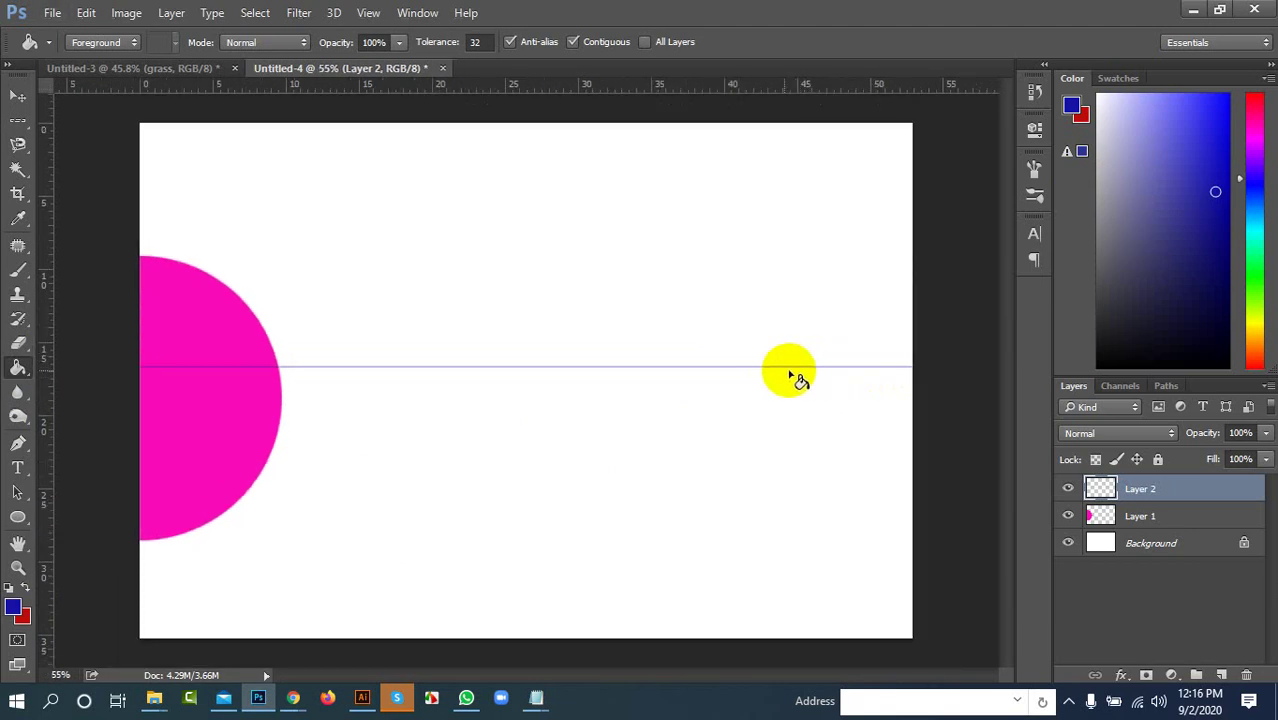
Step: Add a new layer above Layer 2 and make a single-column marquee selection somewhat right of the canvas centre
left_click_drag(17, 120, 57, 125)
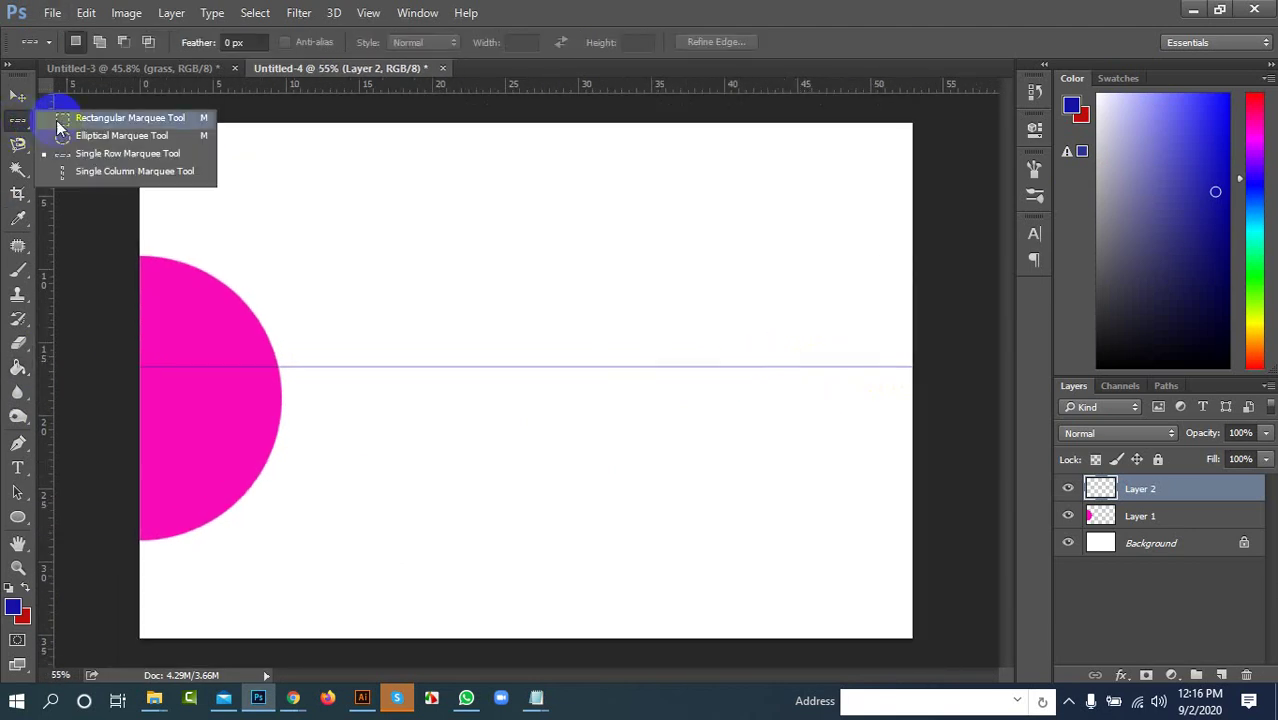
left_click(126, 173)
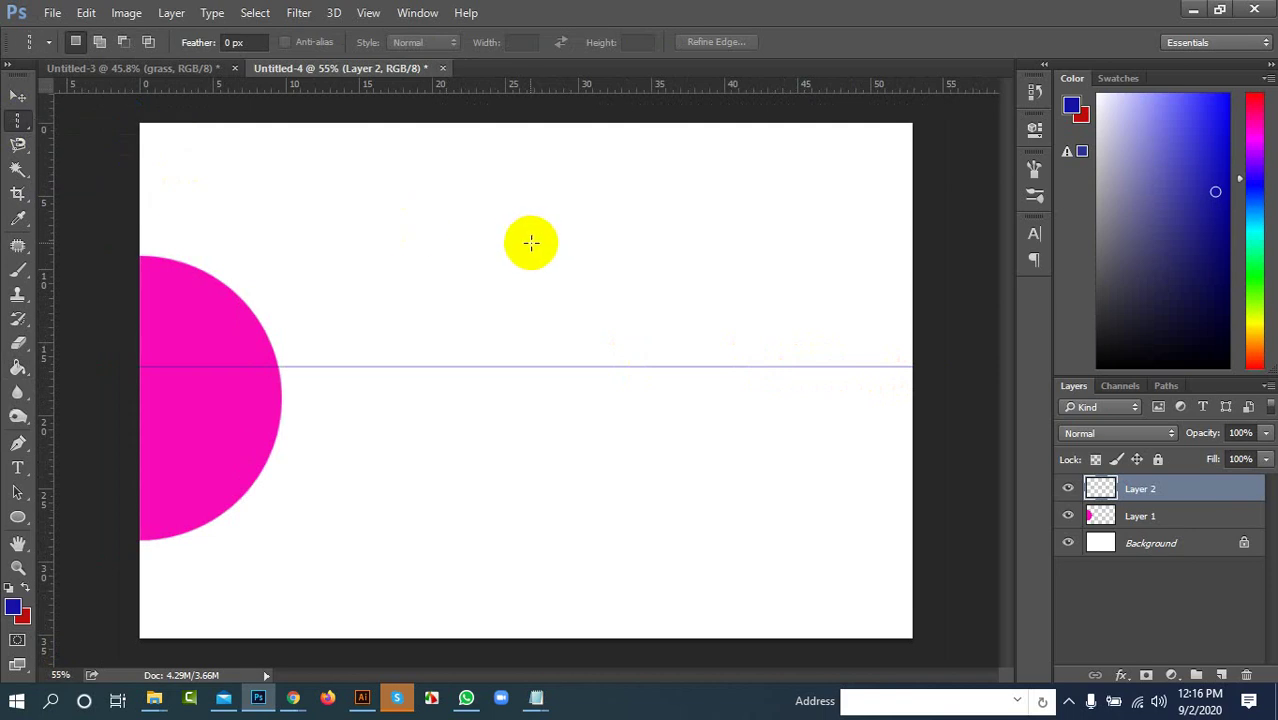
left_click(1222, 675)
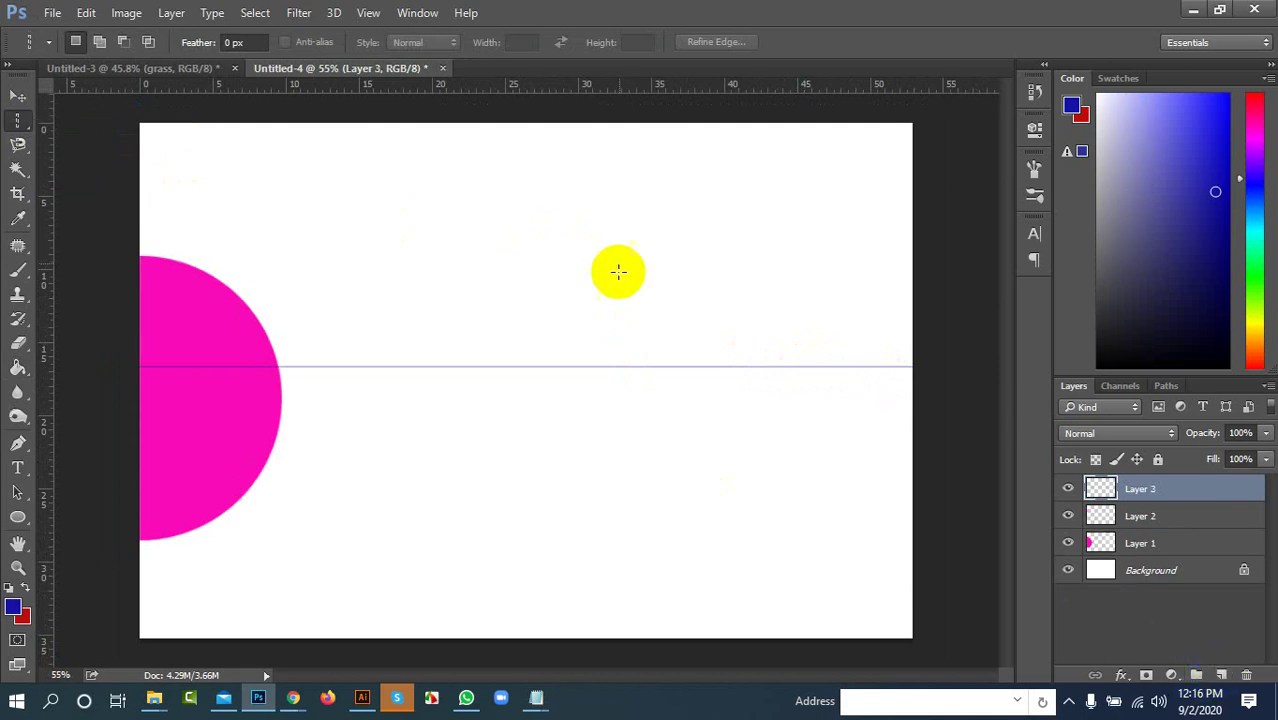
left_click(618, 271)
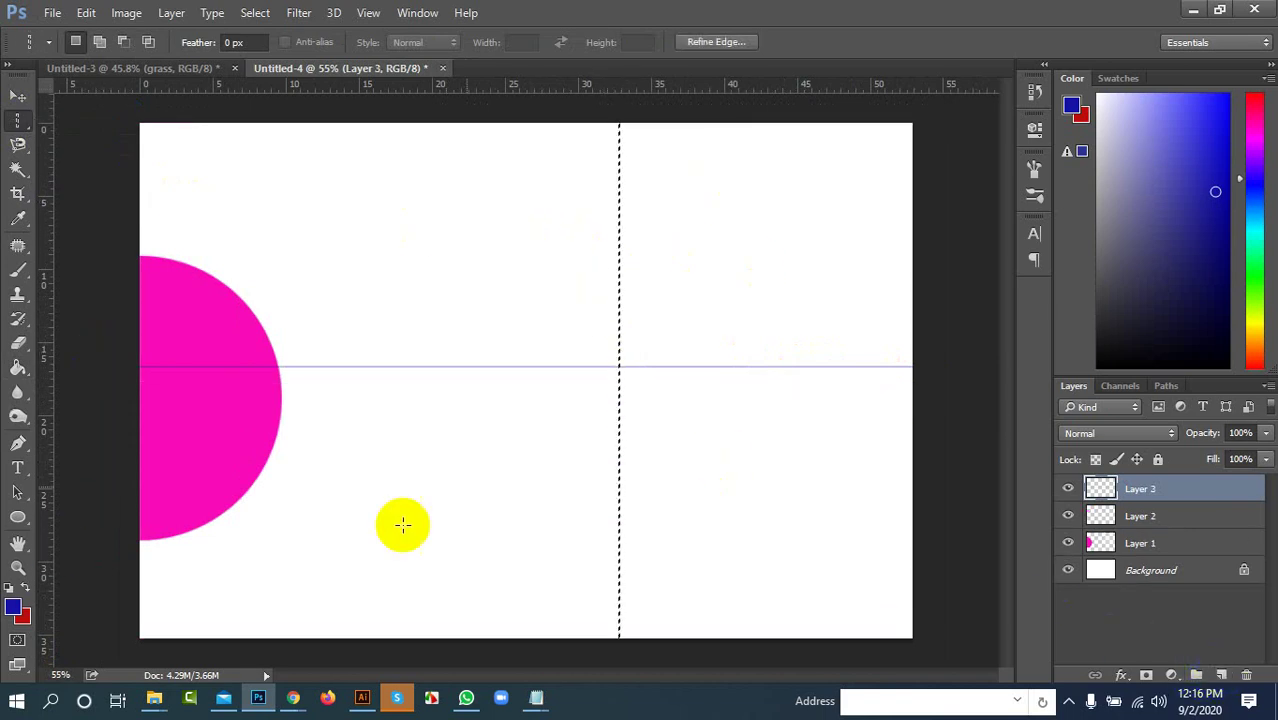
scroll(619, 377, "up", 5)
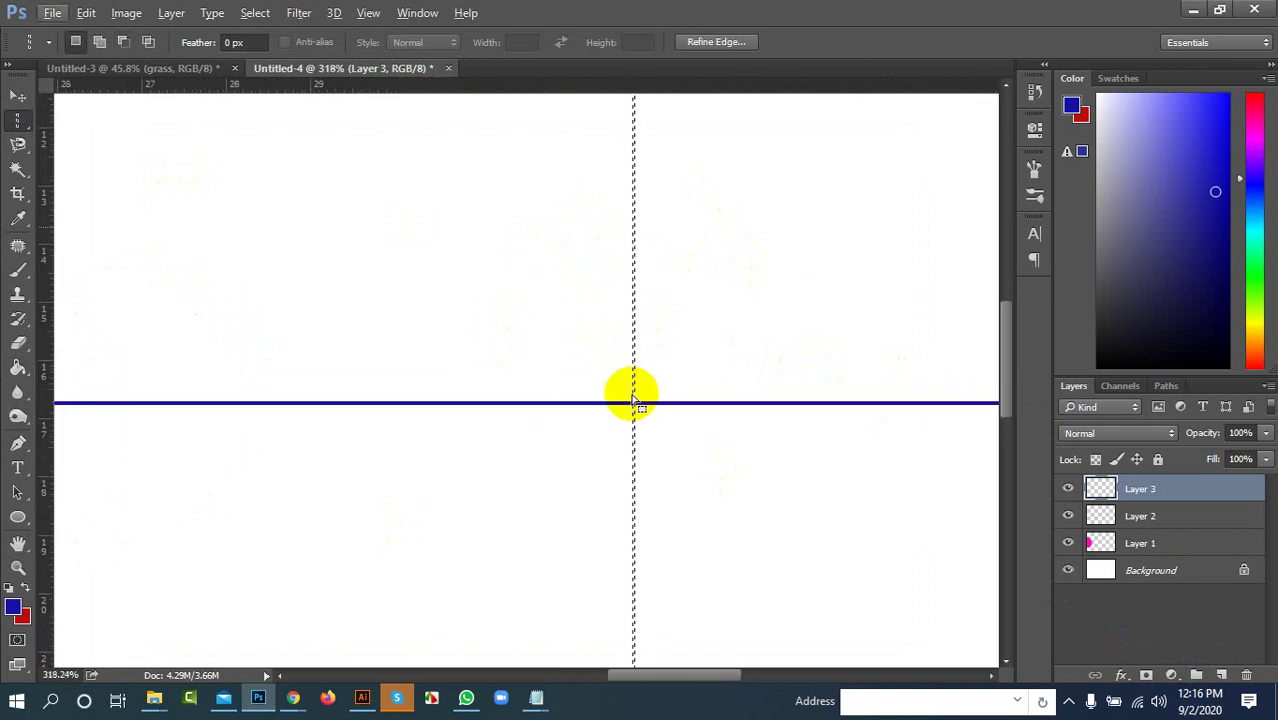
scroll(633, 398, "up", 8)
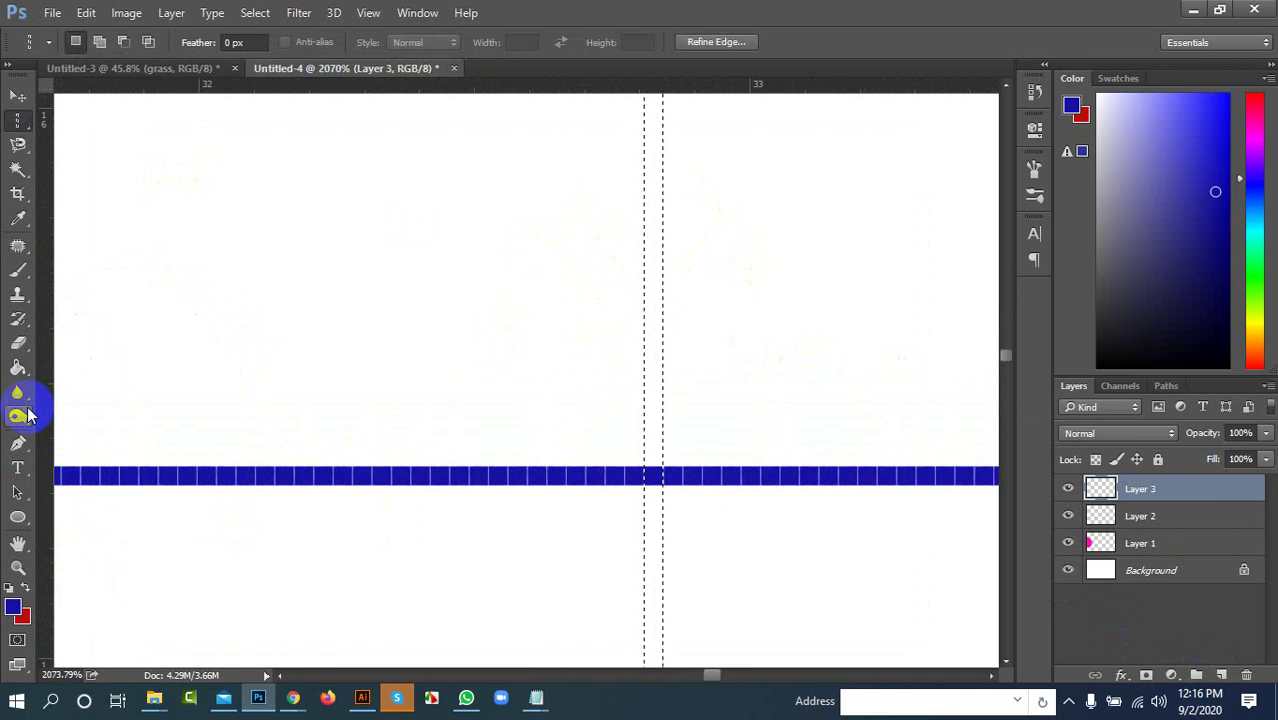
Step: Set the foreground colour to a bright, fully saturated turquoise green
left_click(14, 607)
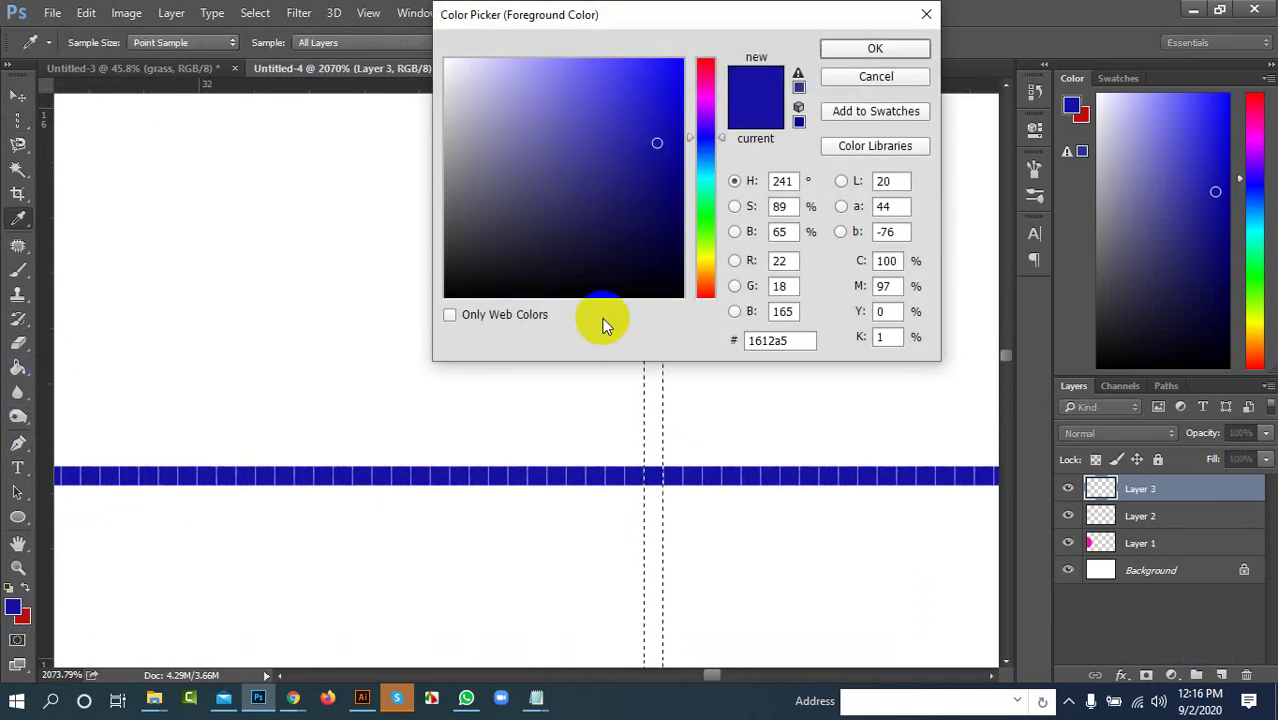
left_click(705, 170)
left_click(705, 188)
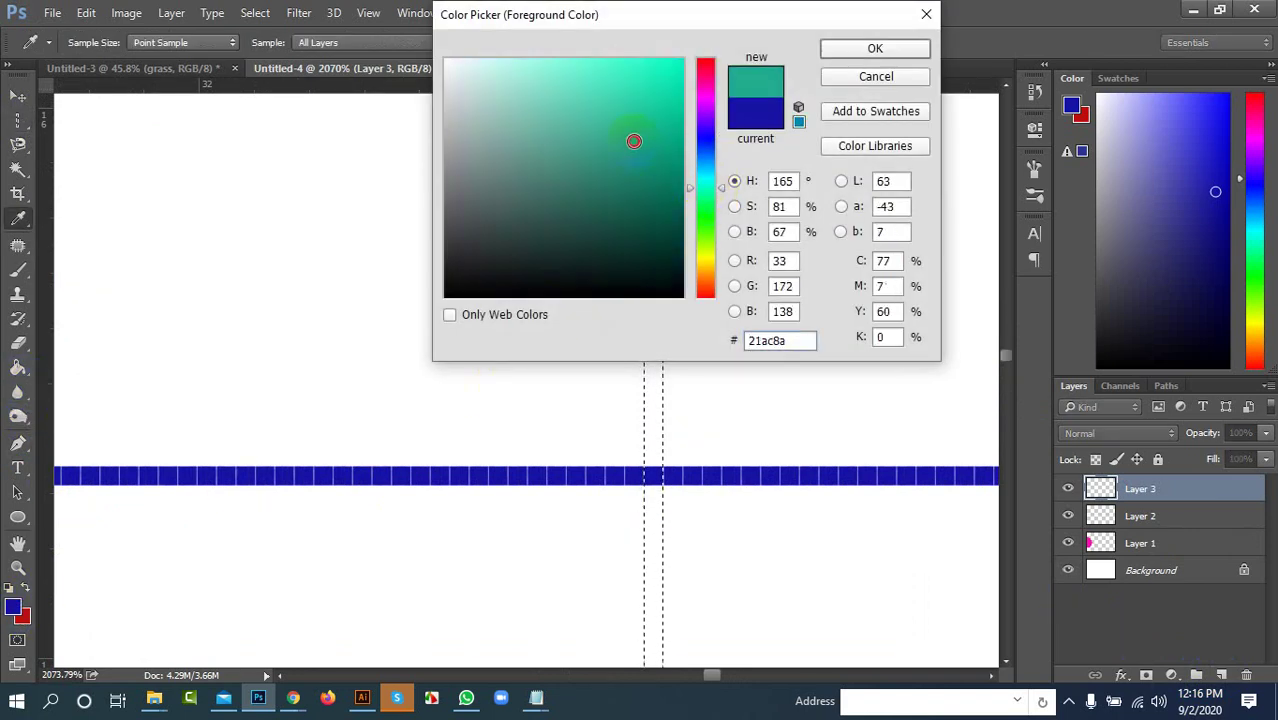
left_click(683, 64)
left_click(893, 50)
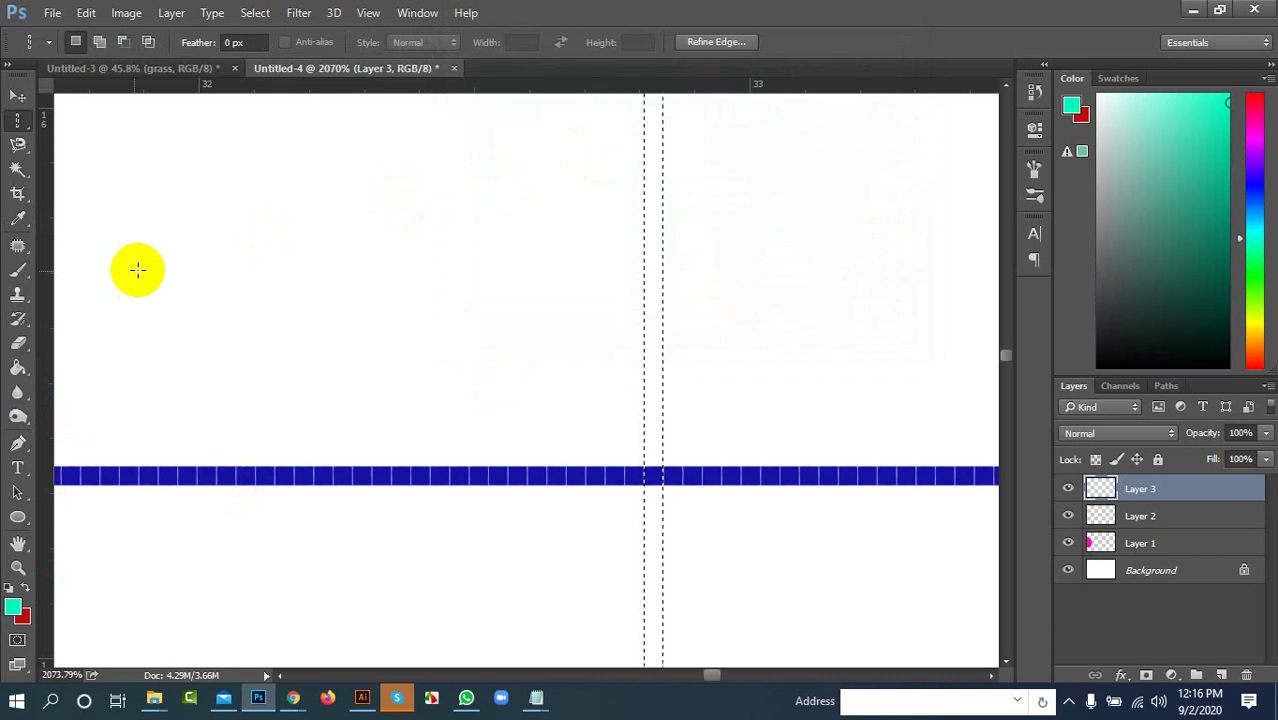
Step: Fill the single-column selection on Layer 3 with the turquoise foreground colour using the Paint Bucket, and drop the selection
left_click(16, 368)
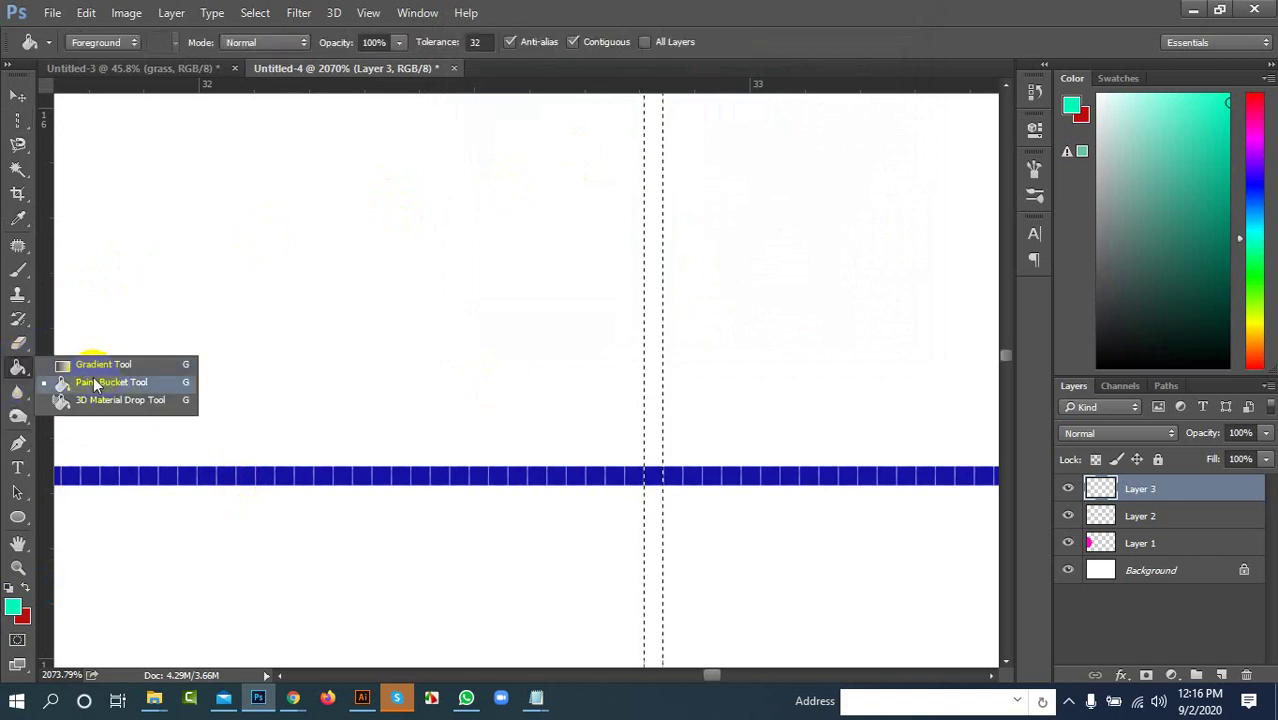
left_click(98, 382)
left_click(652, 335)
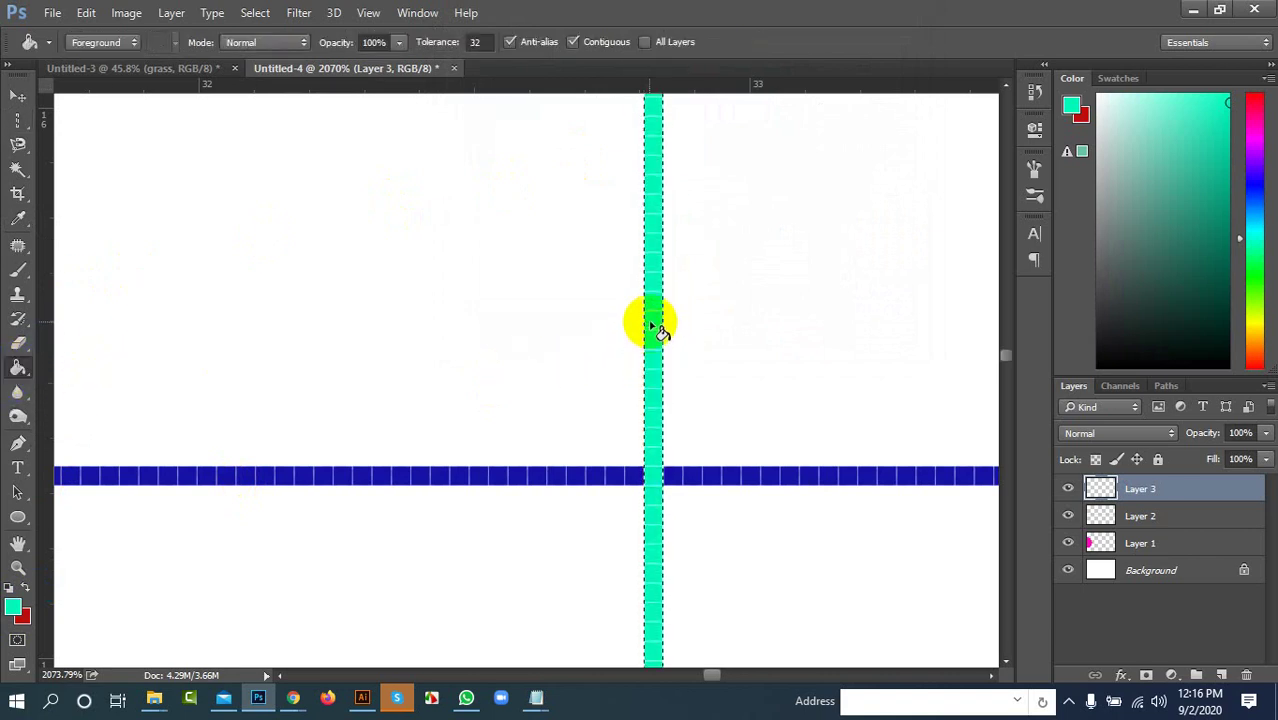
left_click(19, 98)
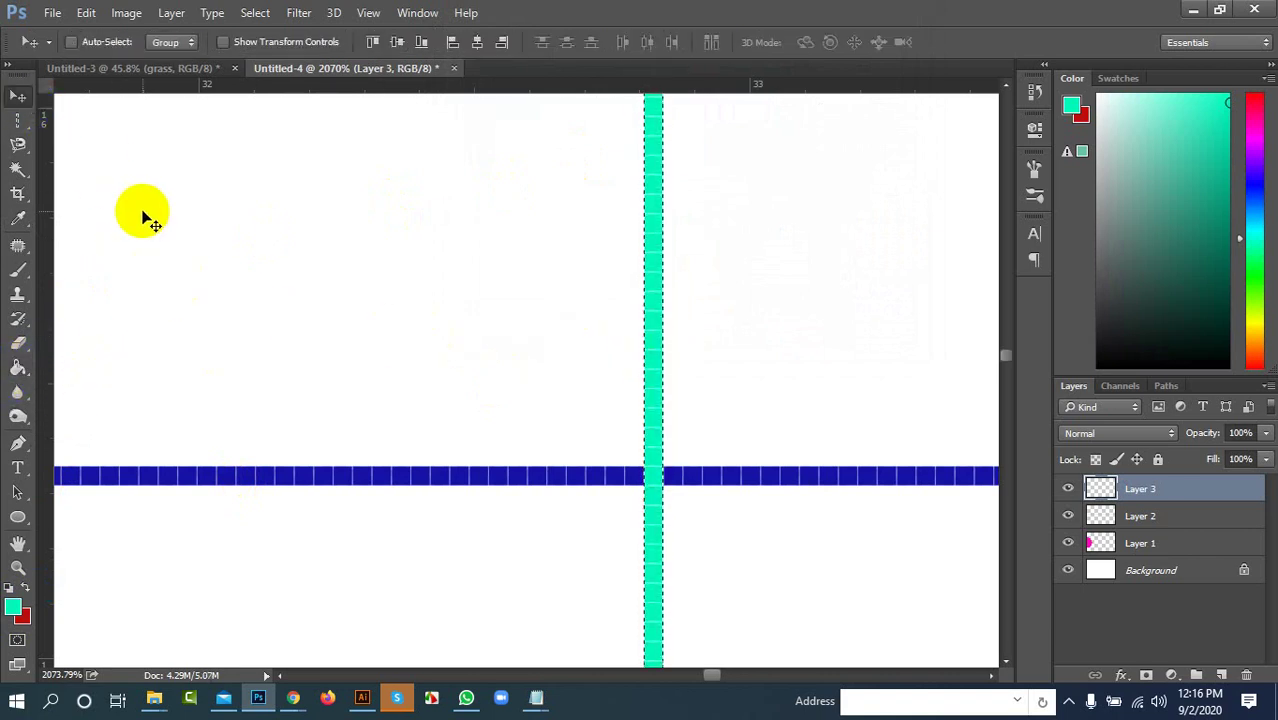
key("ctrl+d")
scroll(570, 370, "down", 3)
scroll(650, 420, "down", 8)
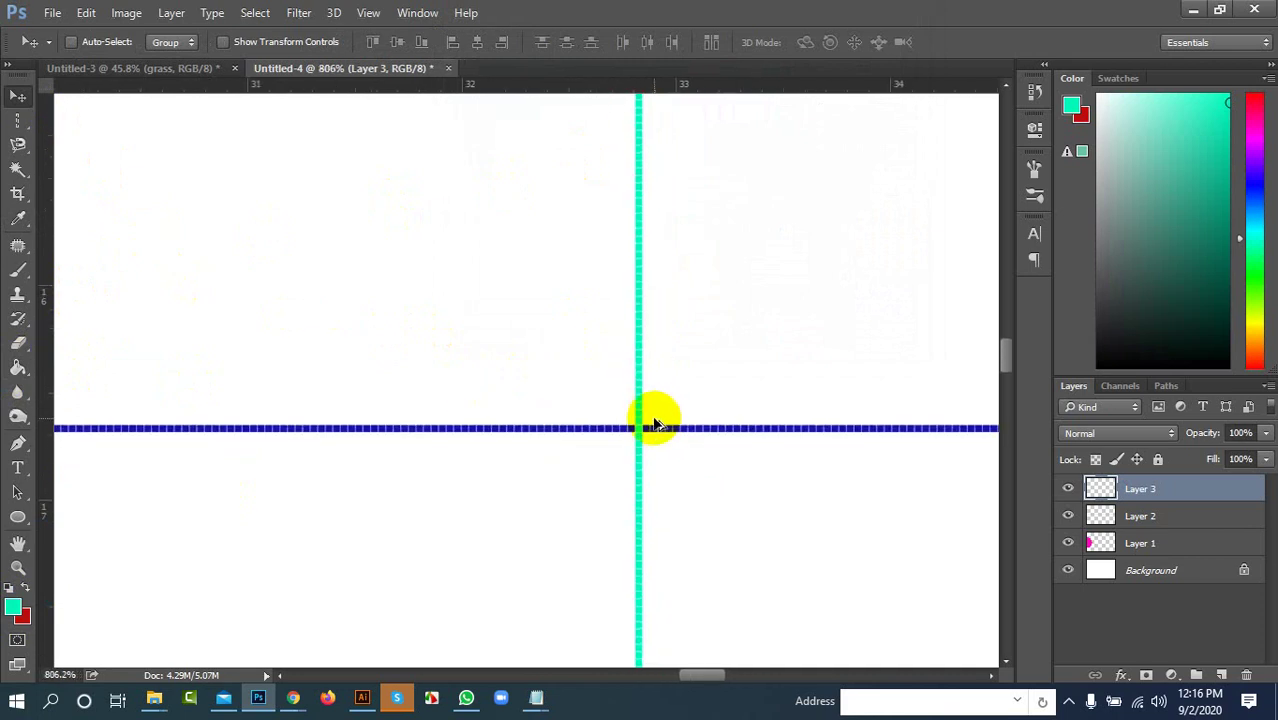
scroll(645, 418, "down", 5)
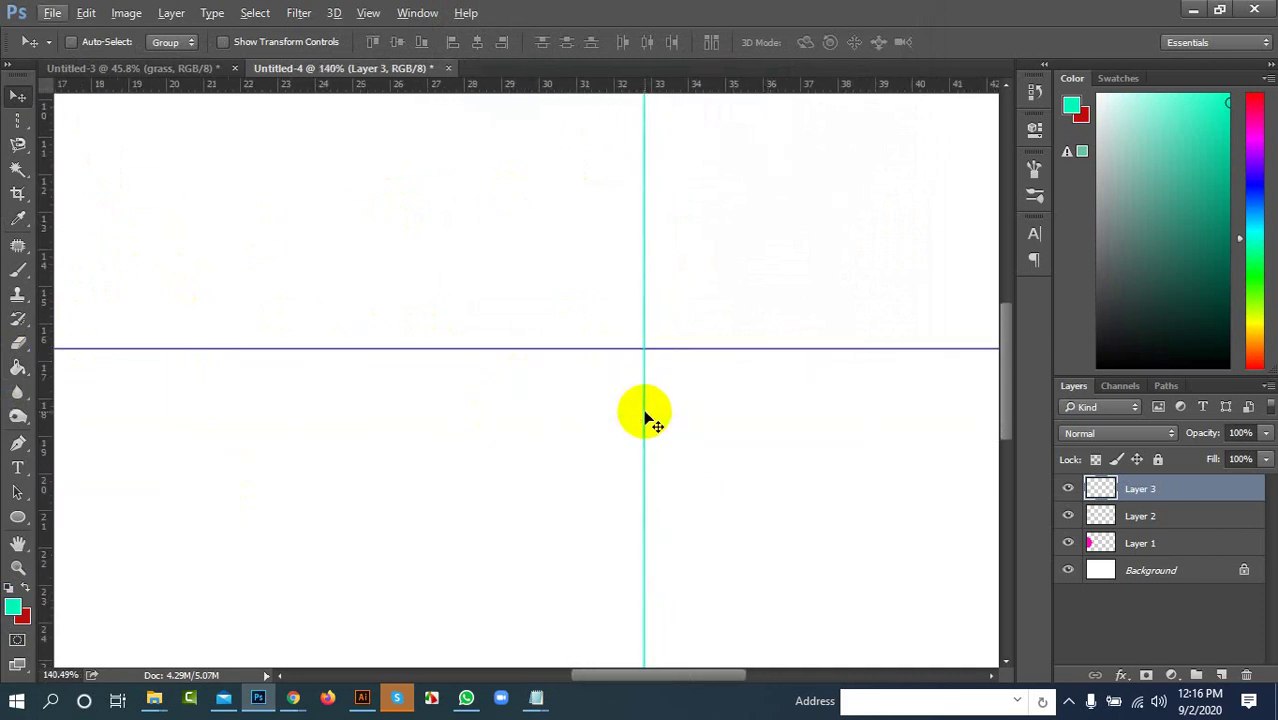
scroll(645, 410, "up", 2)
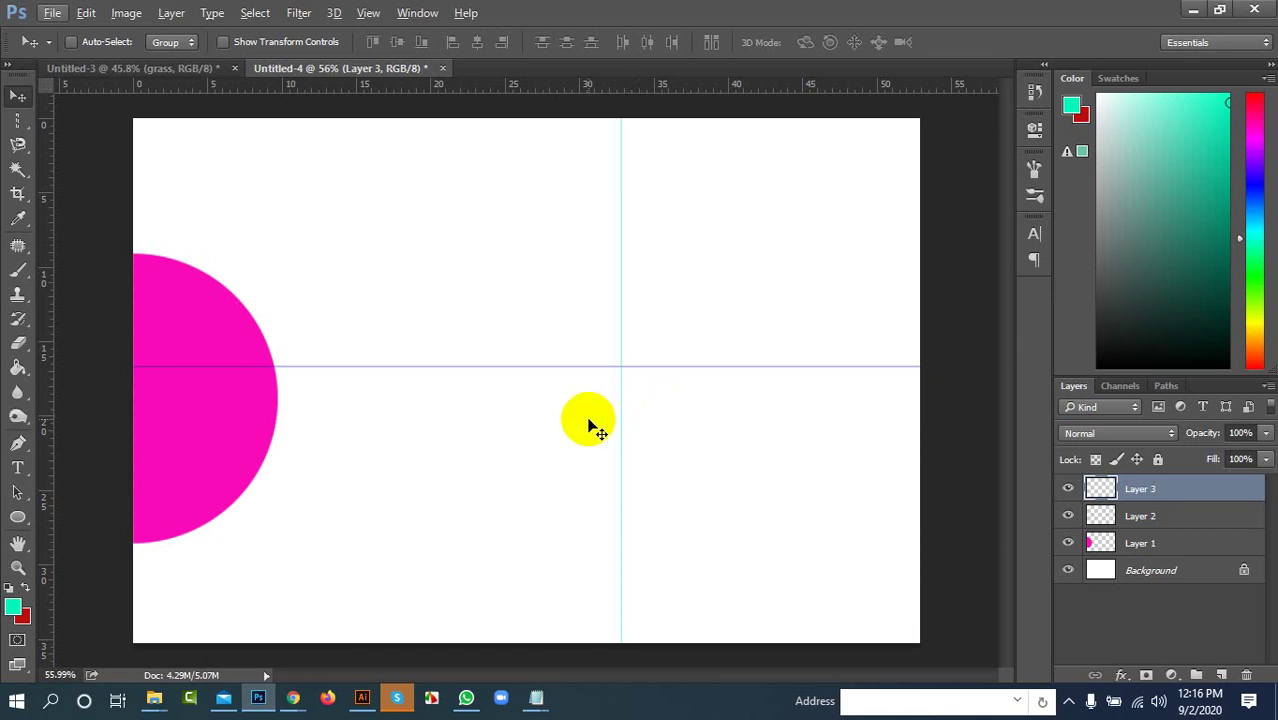
Step: Switch to the Google Meet window, look through the list of meeting participants, and return to Photoshop
left_click_drag(1100, 490, 1204, 494)
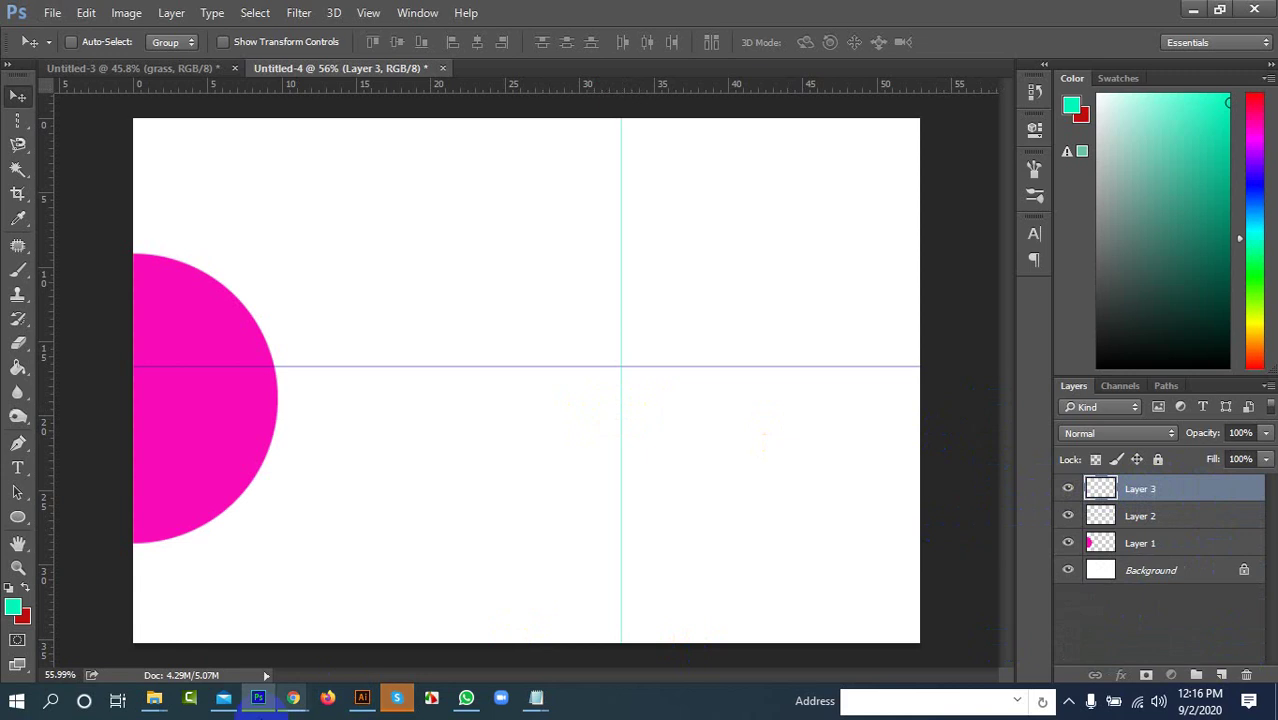
mouse_move(293, 698)
left_click(228, 650)
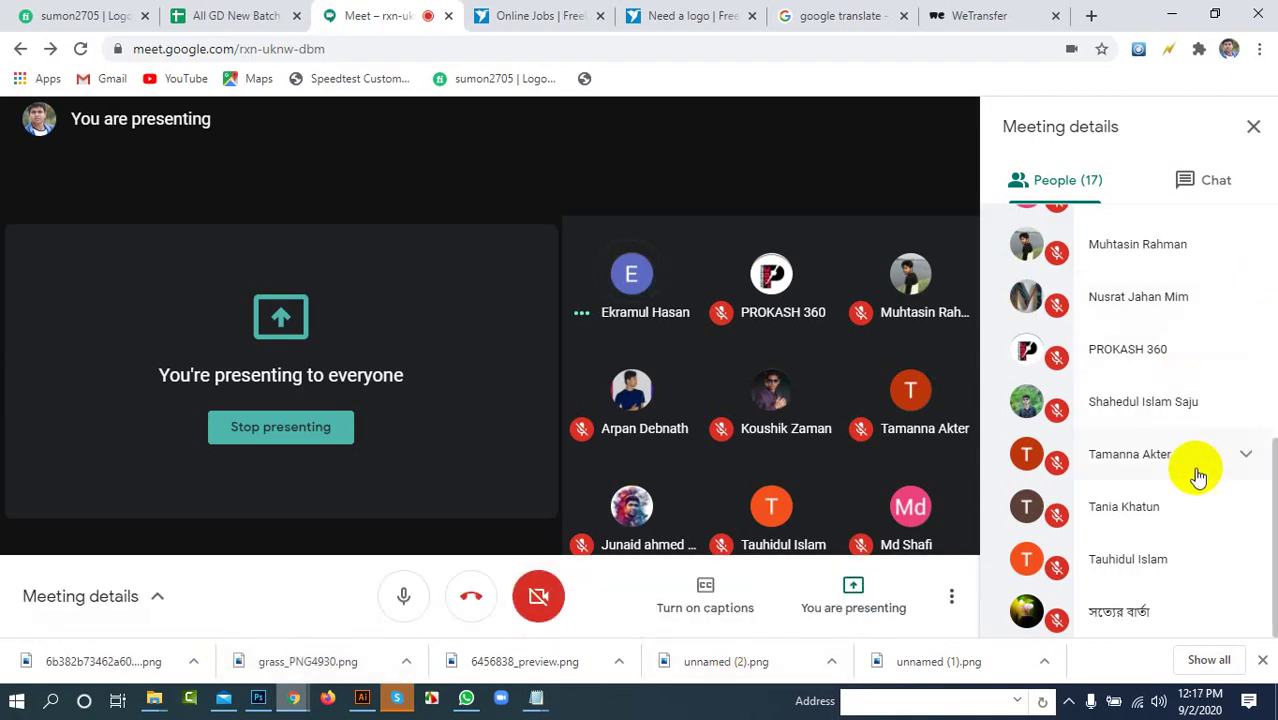
scroll(1198, 477, "up", 5)
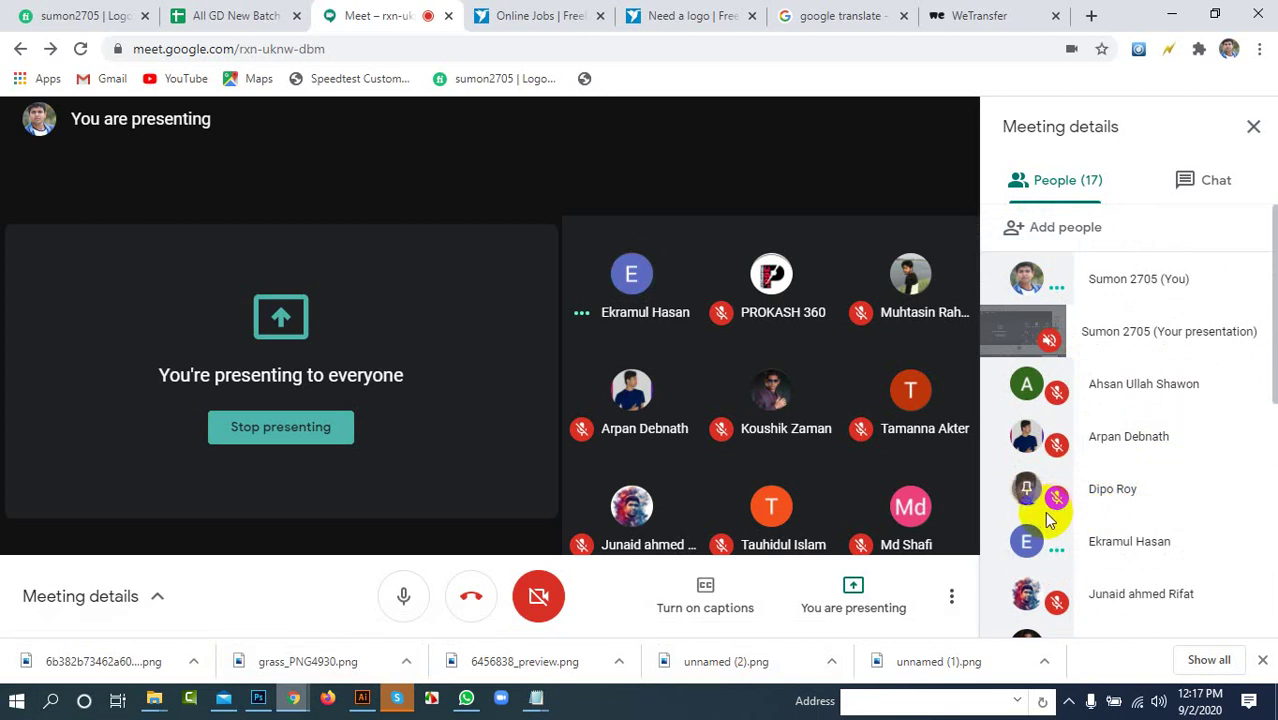
left_click(1160, 12)
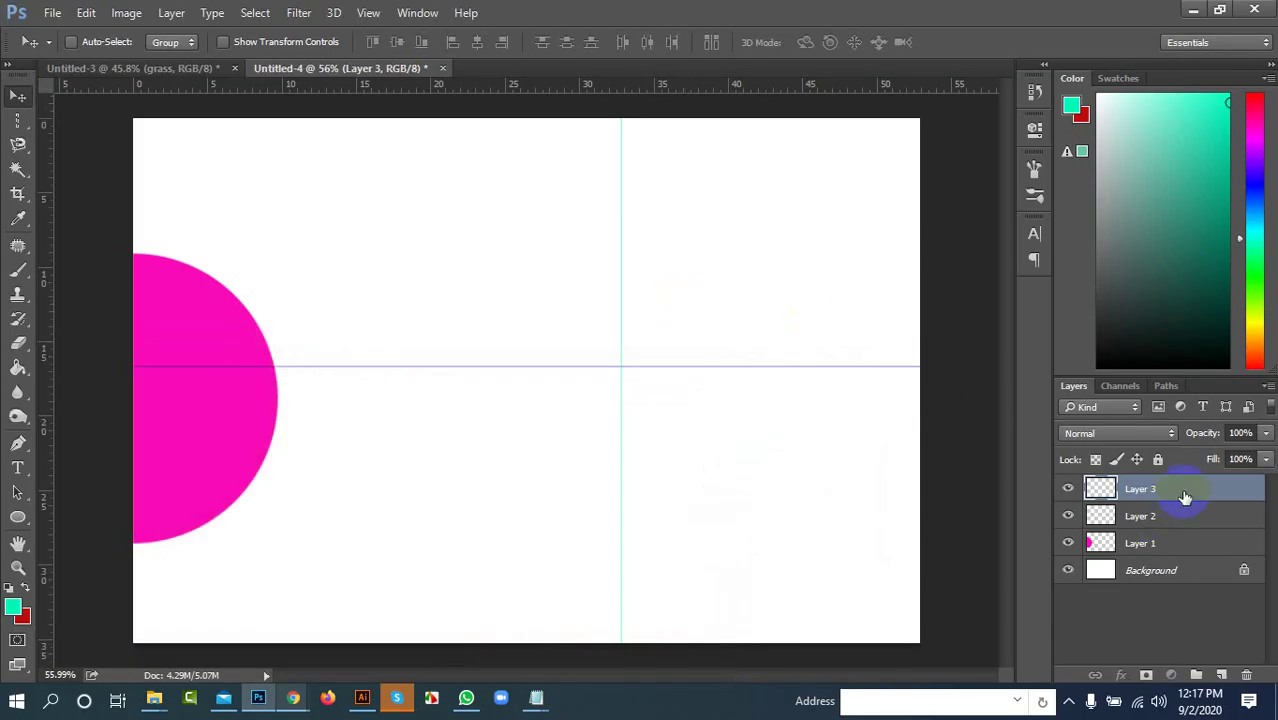
Step: Delete Layer 3, Layer 2 and Layer 1, keeping only the Background layer
left_click_drag(1184, 497, 1246, 675)
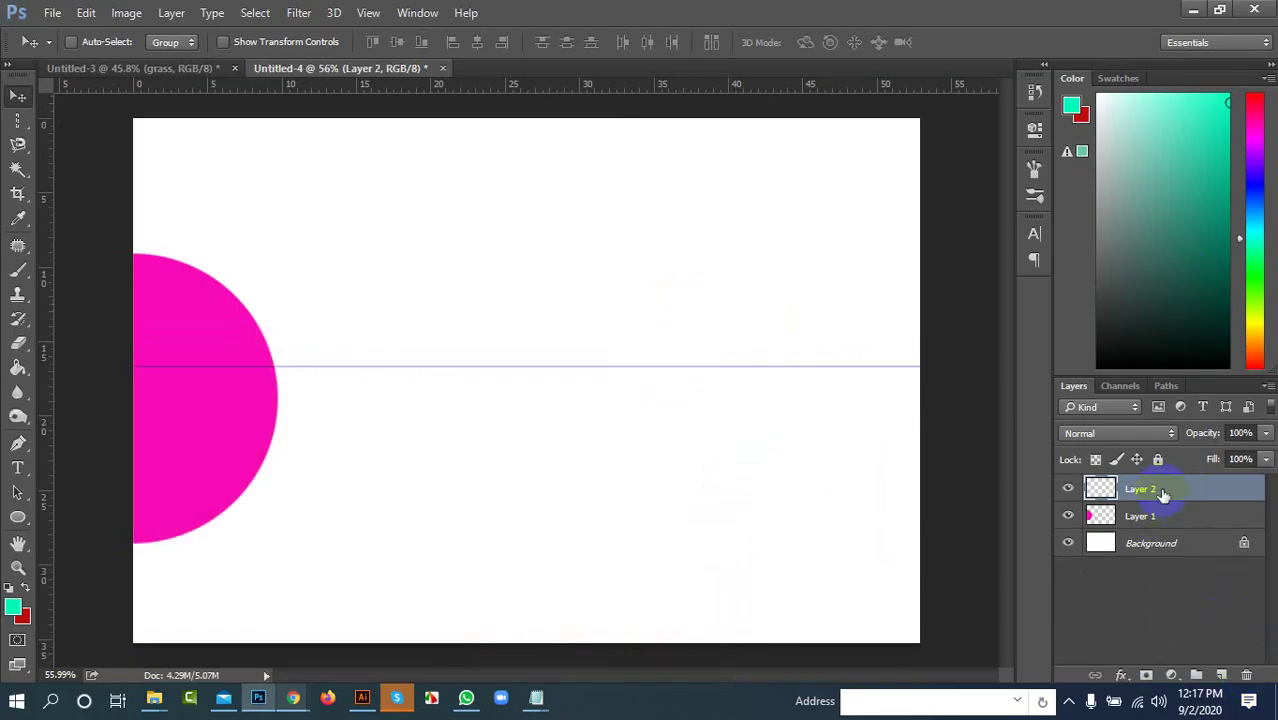
left_click_drag(1163, 494, 1244, 676)
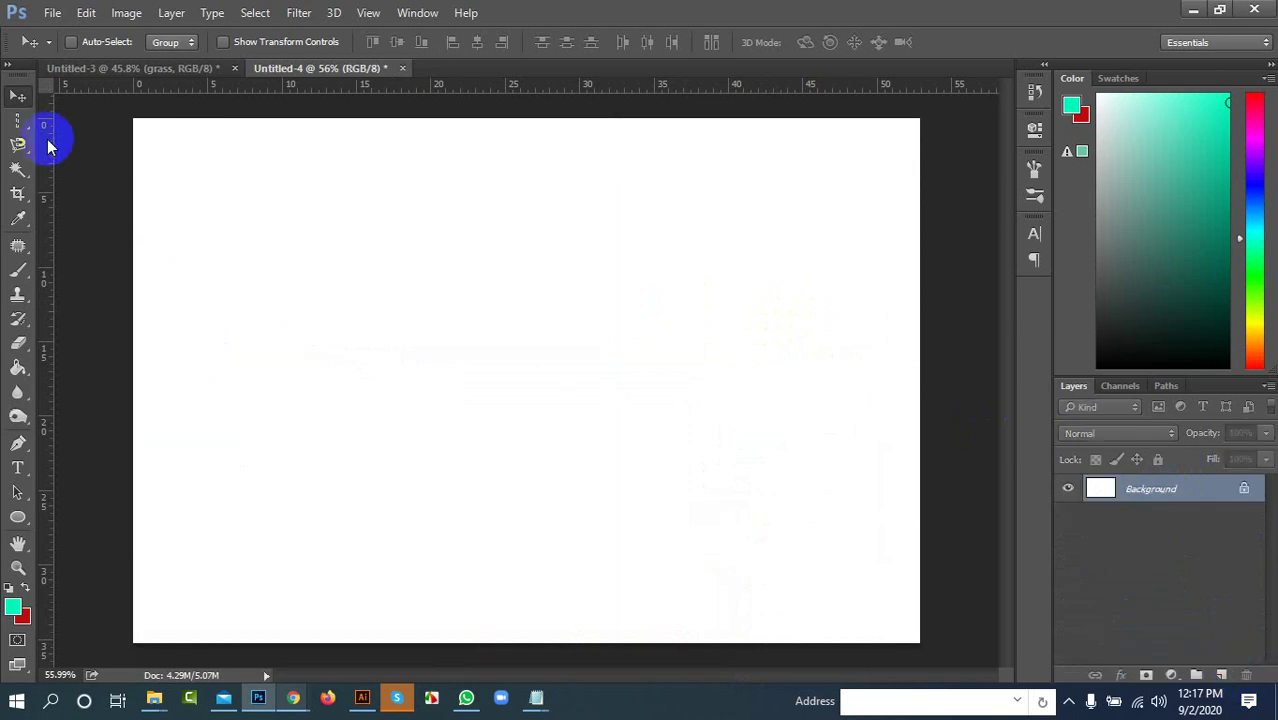
Step: Activate the Rectangular Marquee tool in New selection mode and add an empty layer above the Background
left_click_drag(20, 122, 70, 118)
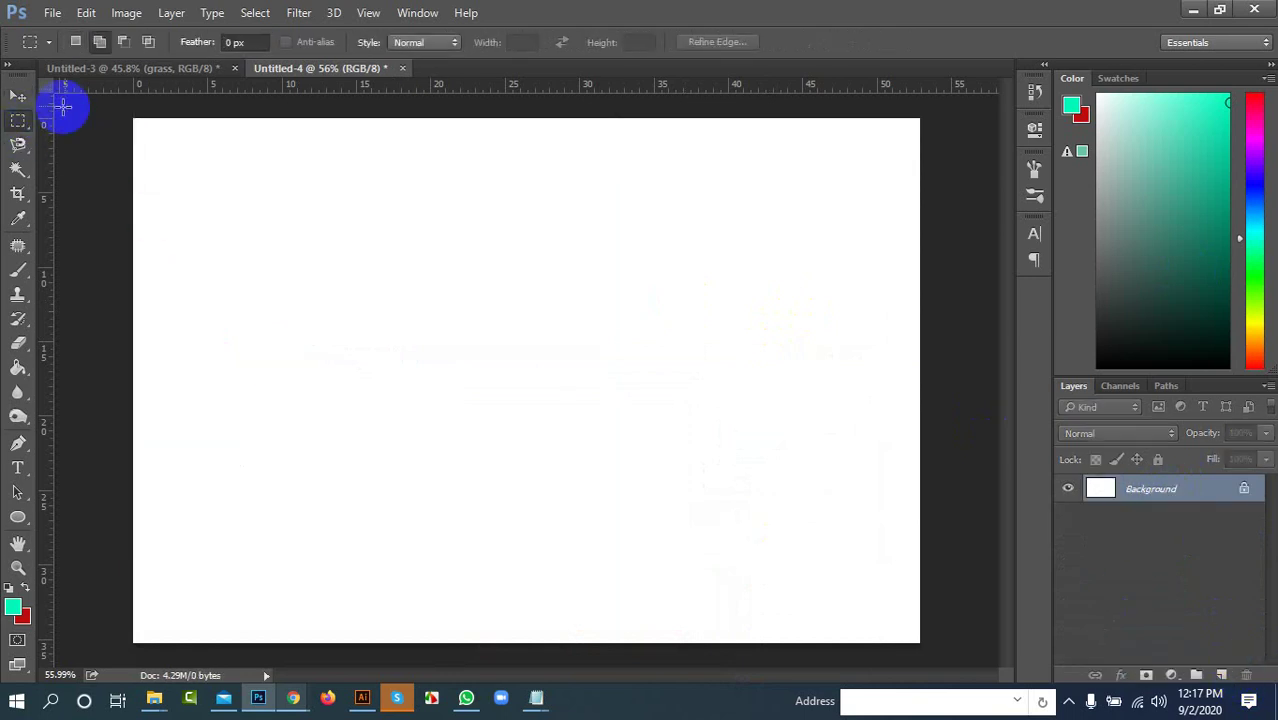
left_click(76, 43)
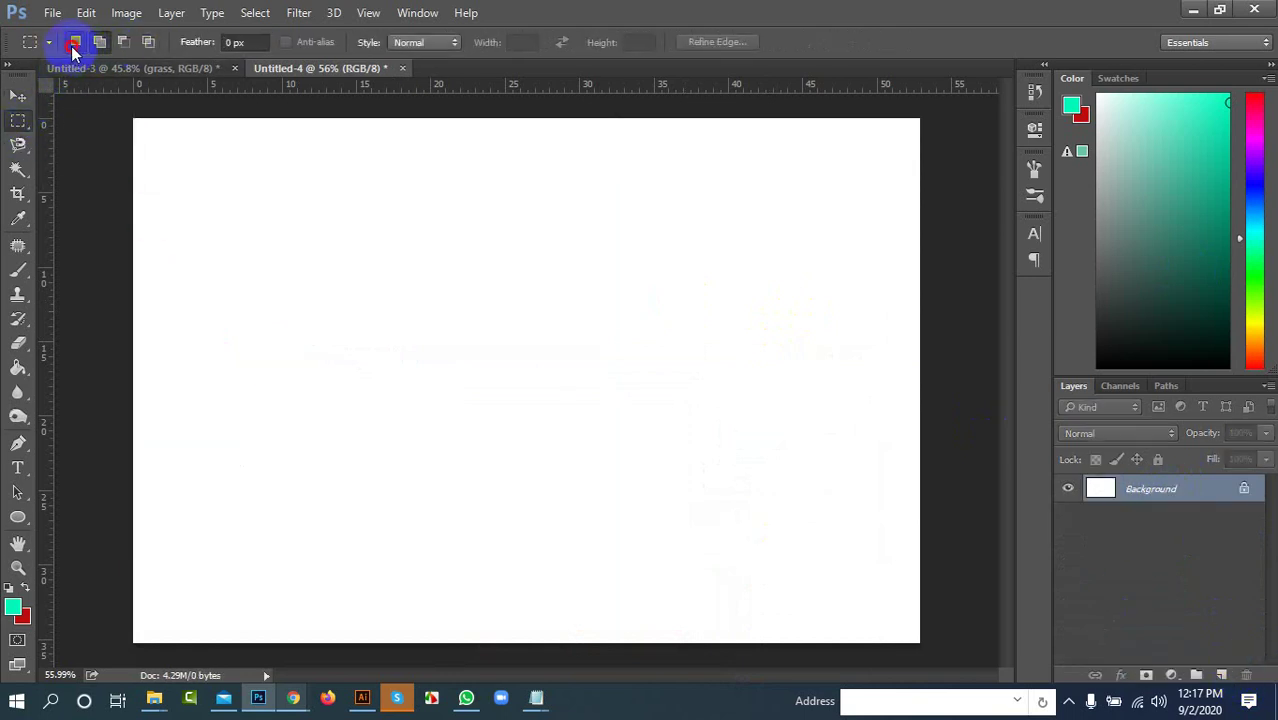
left_click(1221, 675)
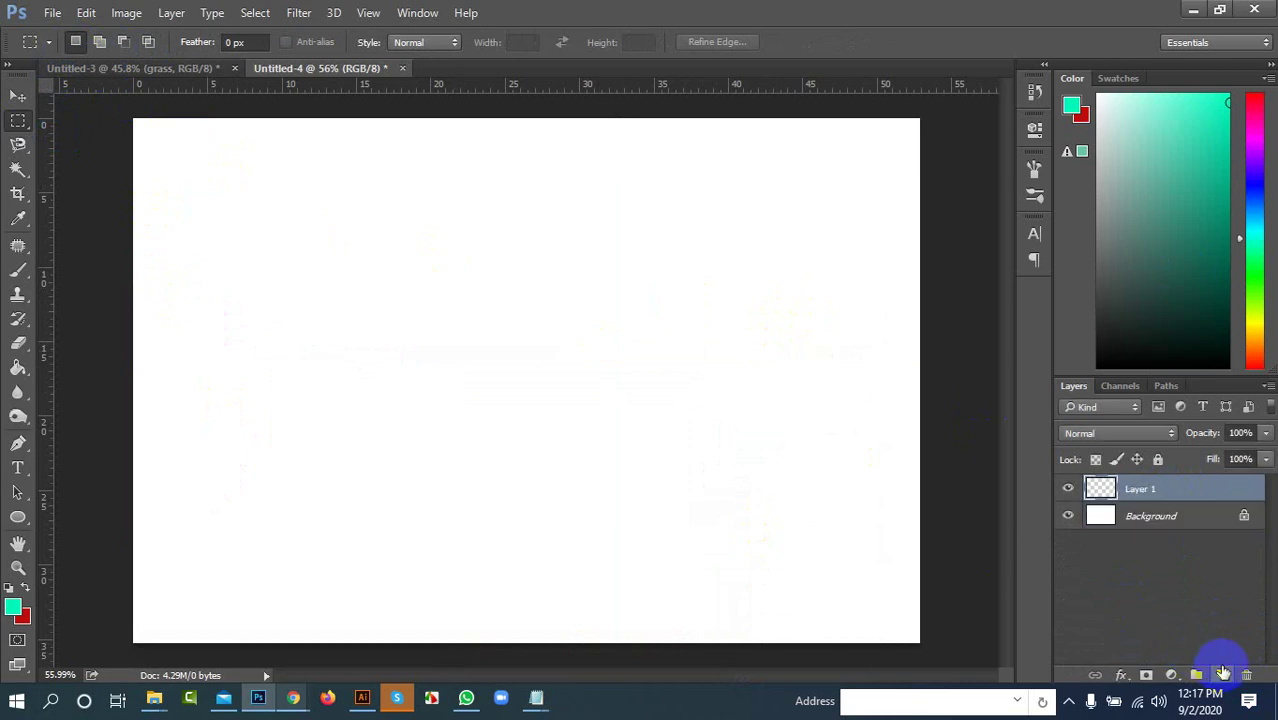
left_click(1100, 488)
Step: Examine the new, add, subtract and intersect selection modes of the Rectangular Marquee tool
left_click_drag(17, 122, 127, 121)
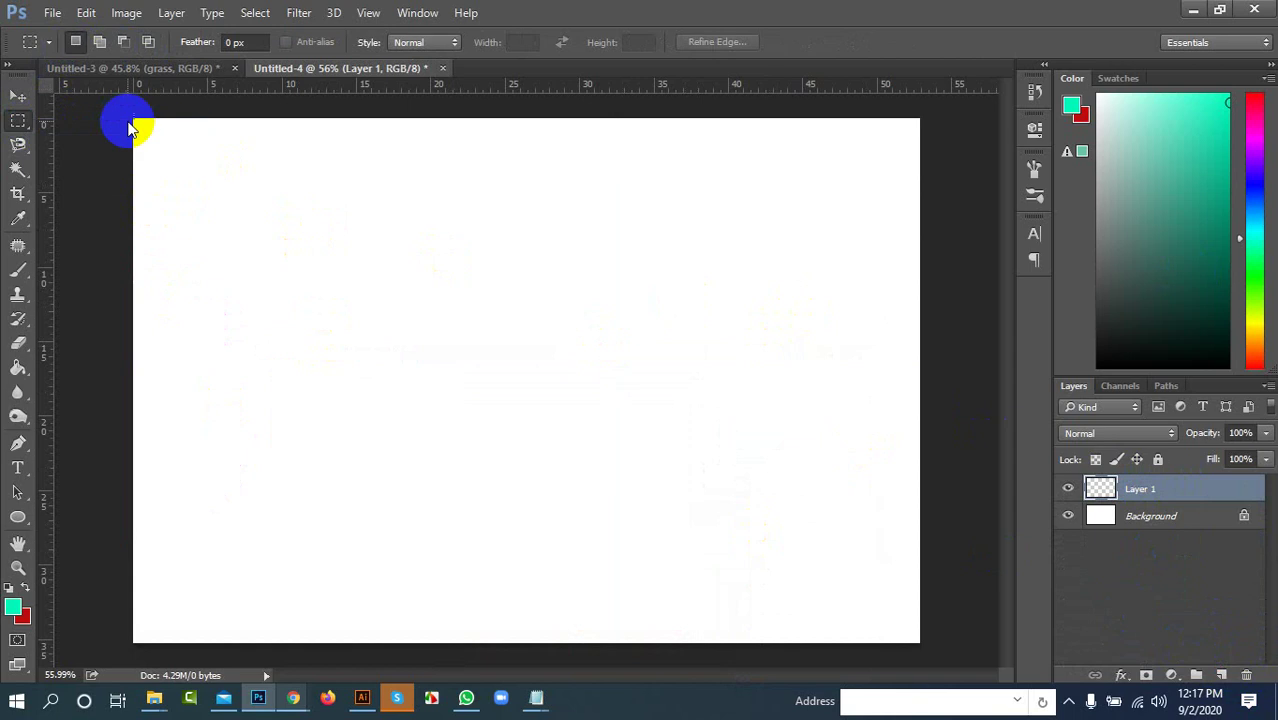
left_click(76, 44)
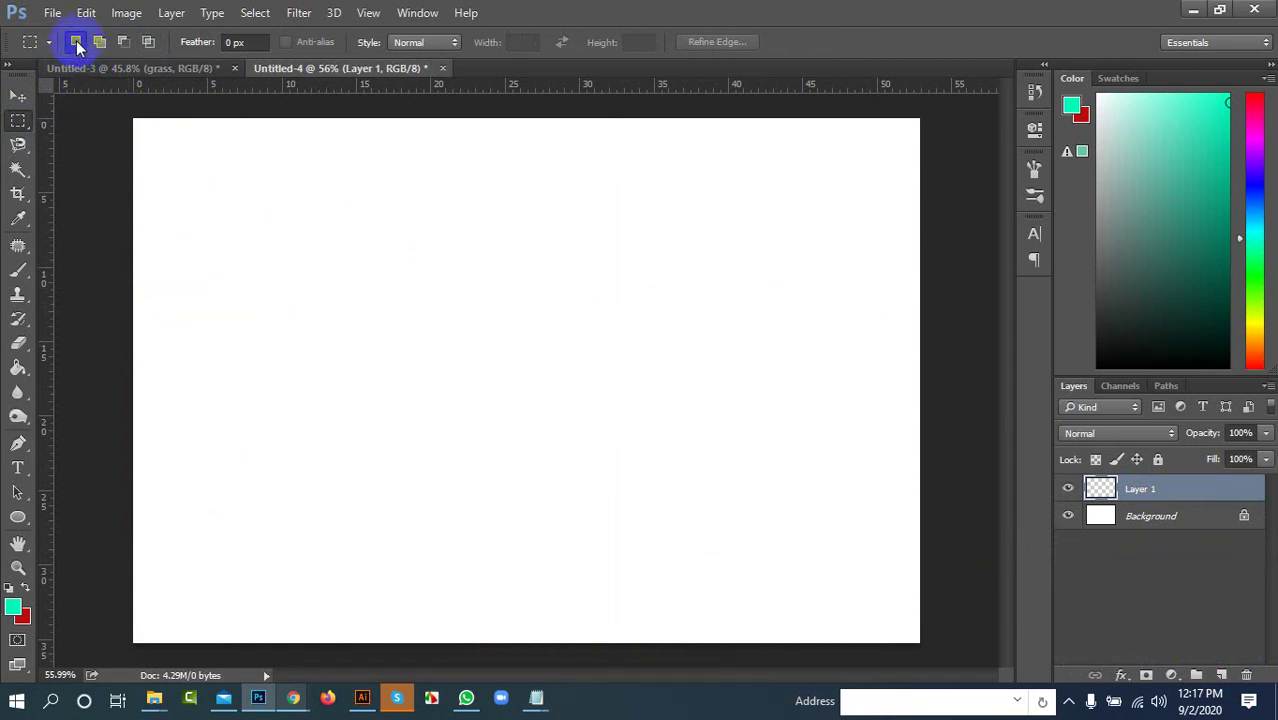
left_click(99, 44)
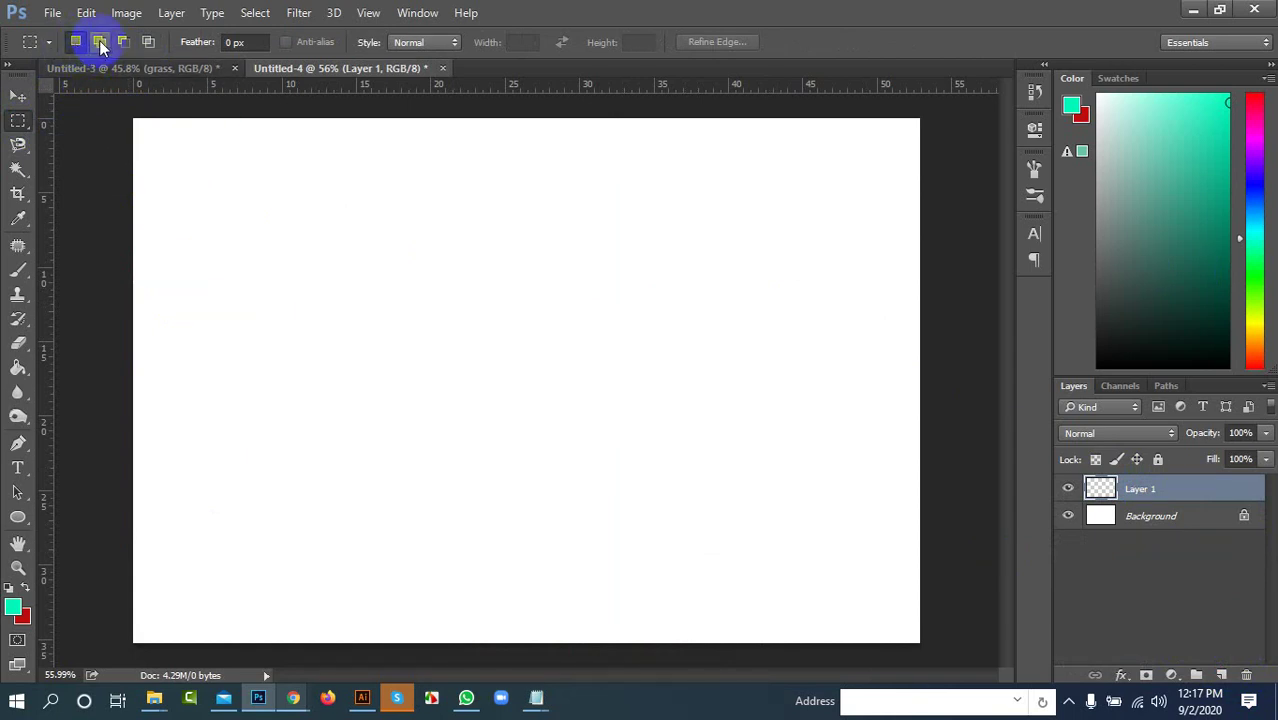
left_click(148, 44)
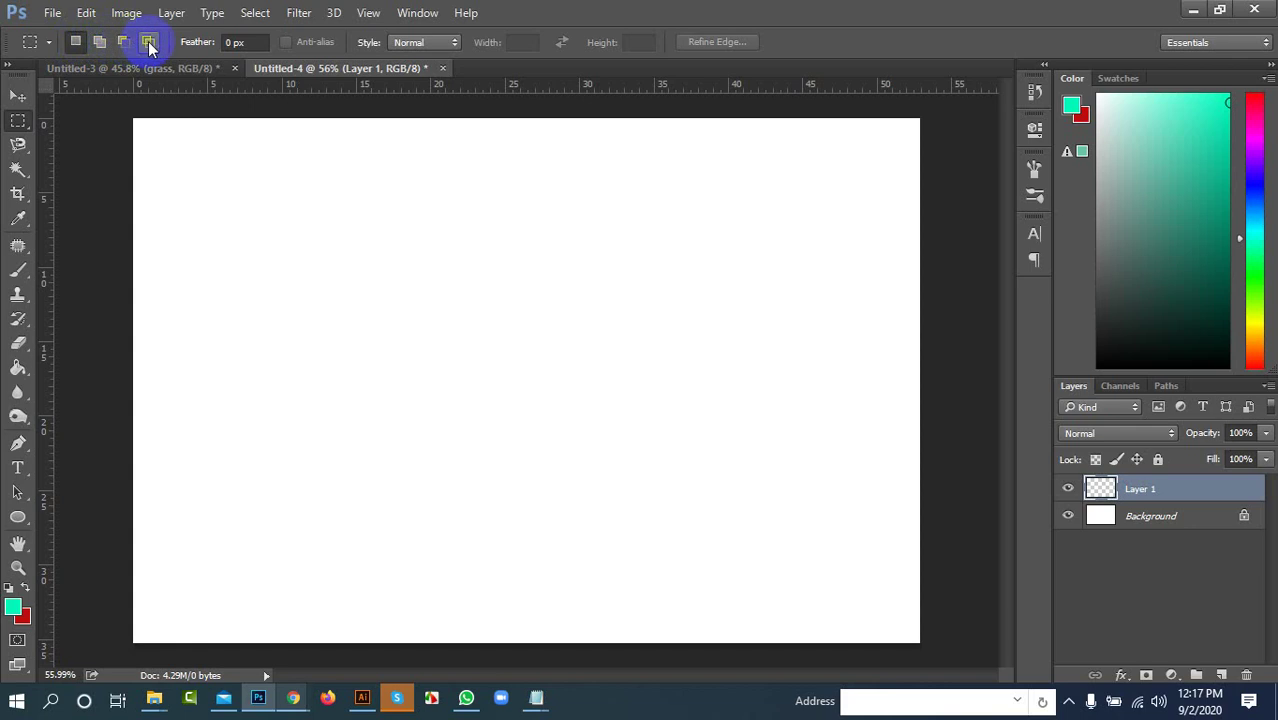
left_click(124, 44)
left_click(99, 44)
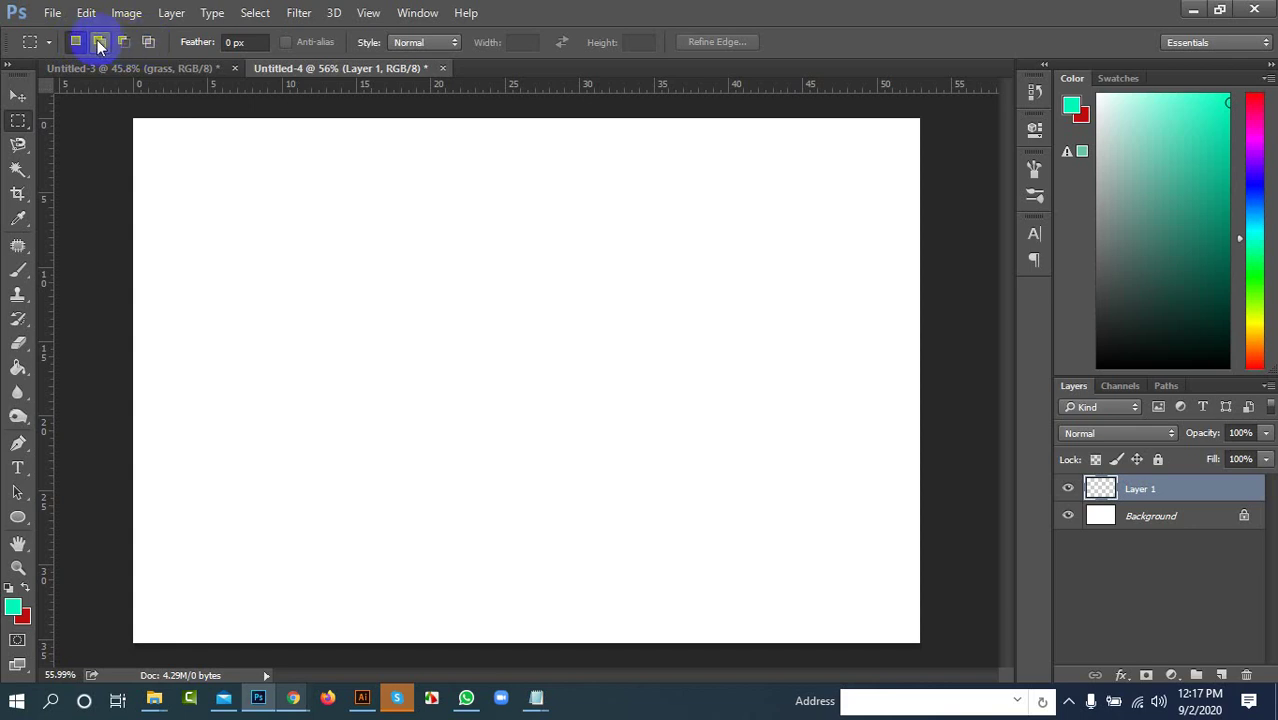
left_click(75, 42)
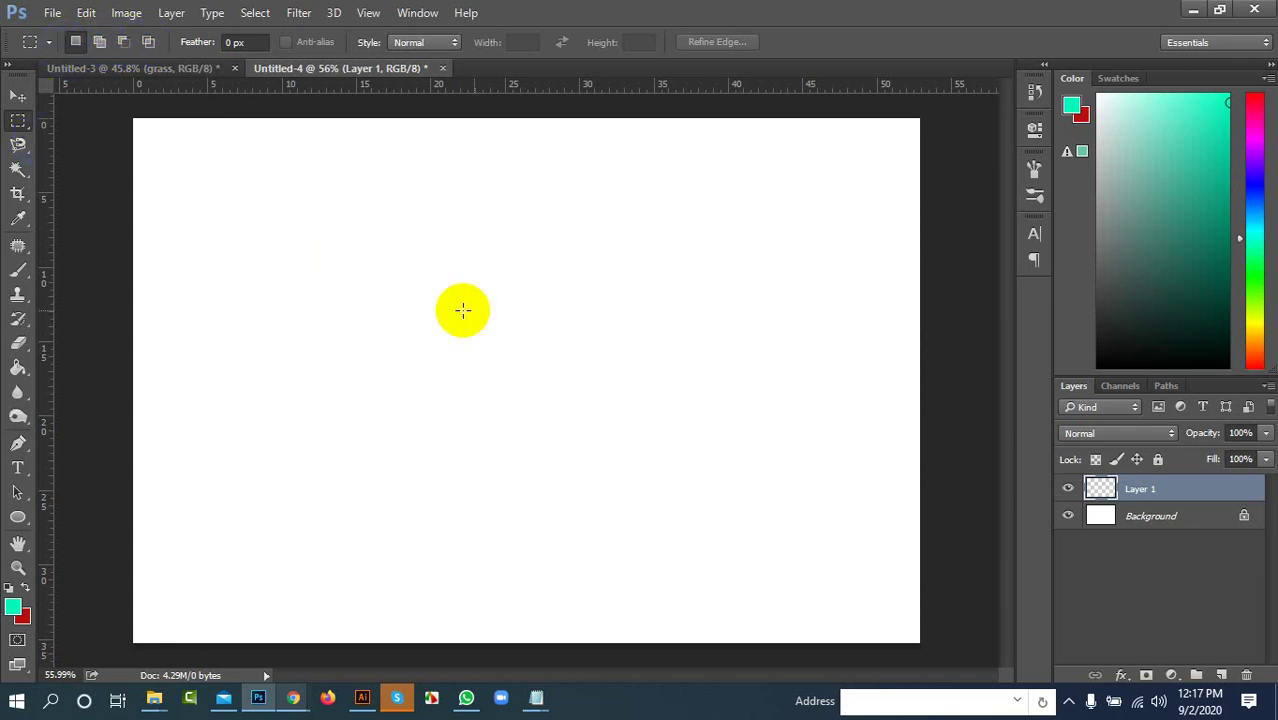
left_click(76, 45)
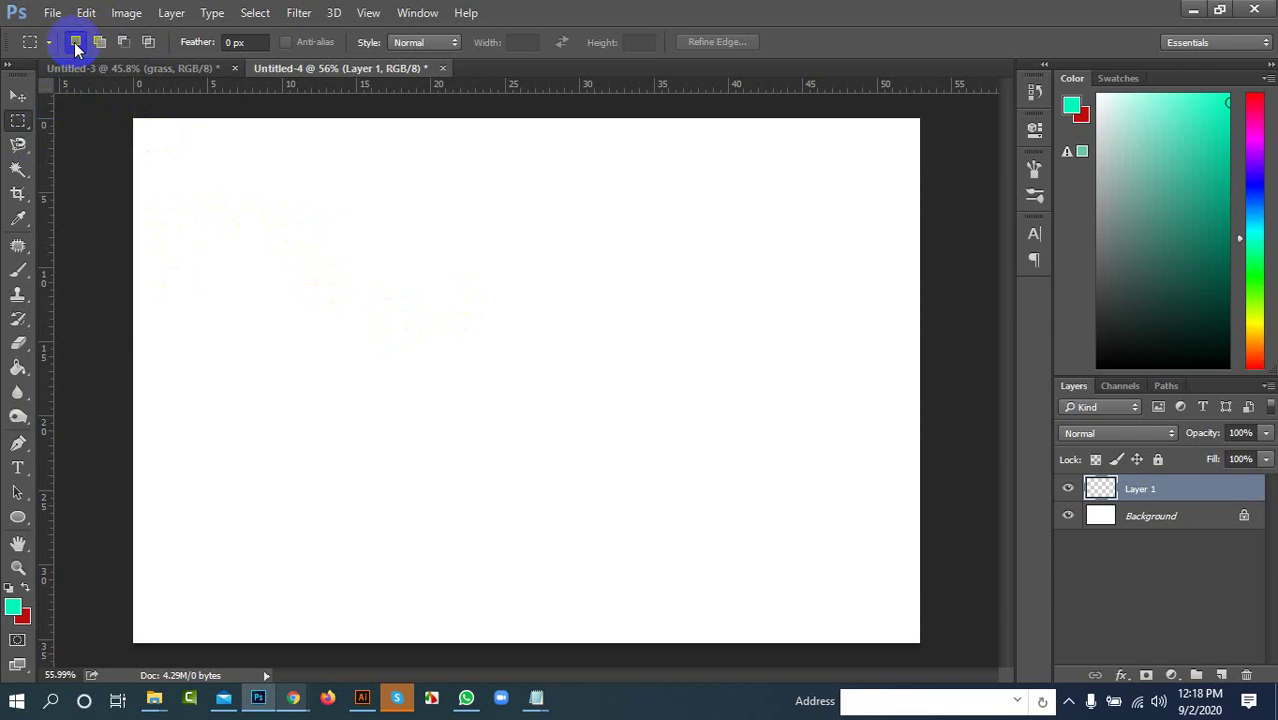
left_click(100, 44)
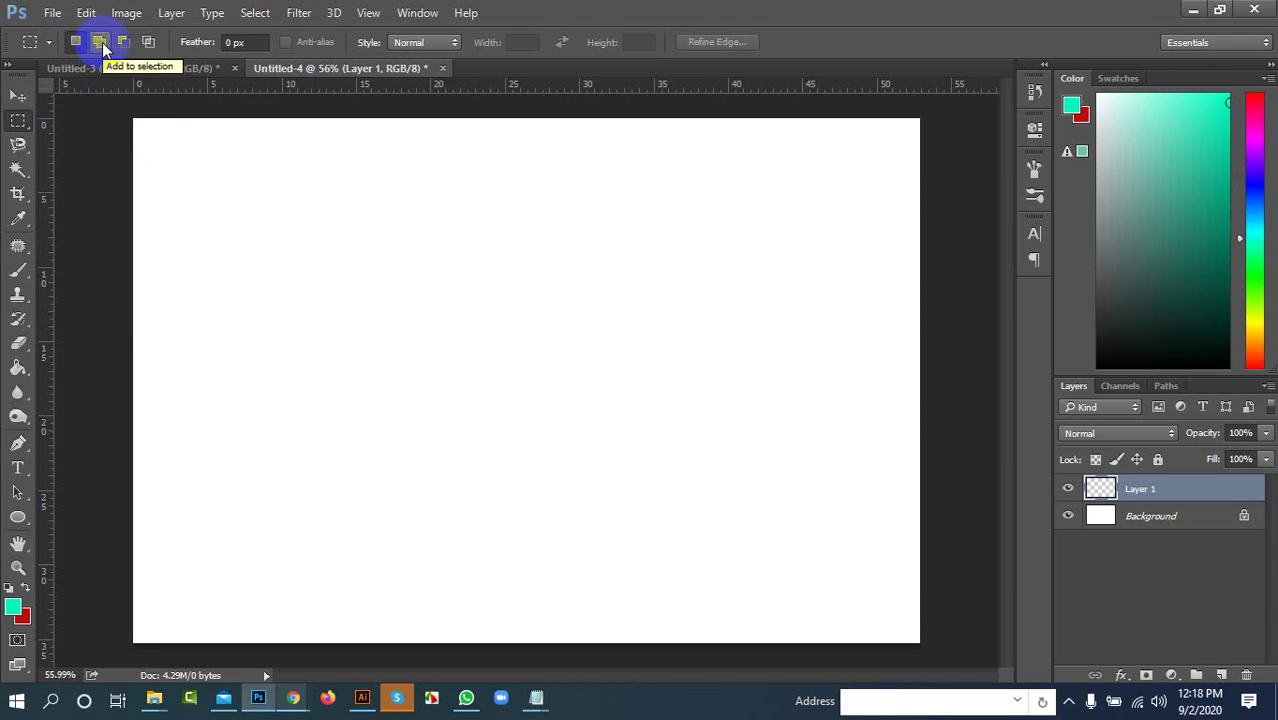
Step: Set the Rectangular Marquee to Add to selection and draw a rectangular selection in the upper-left part of the canvas
left_click(102, 42)
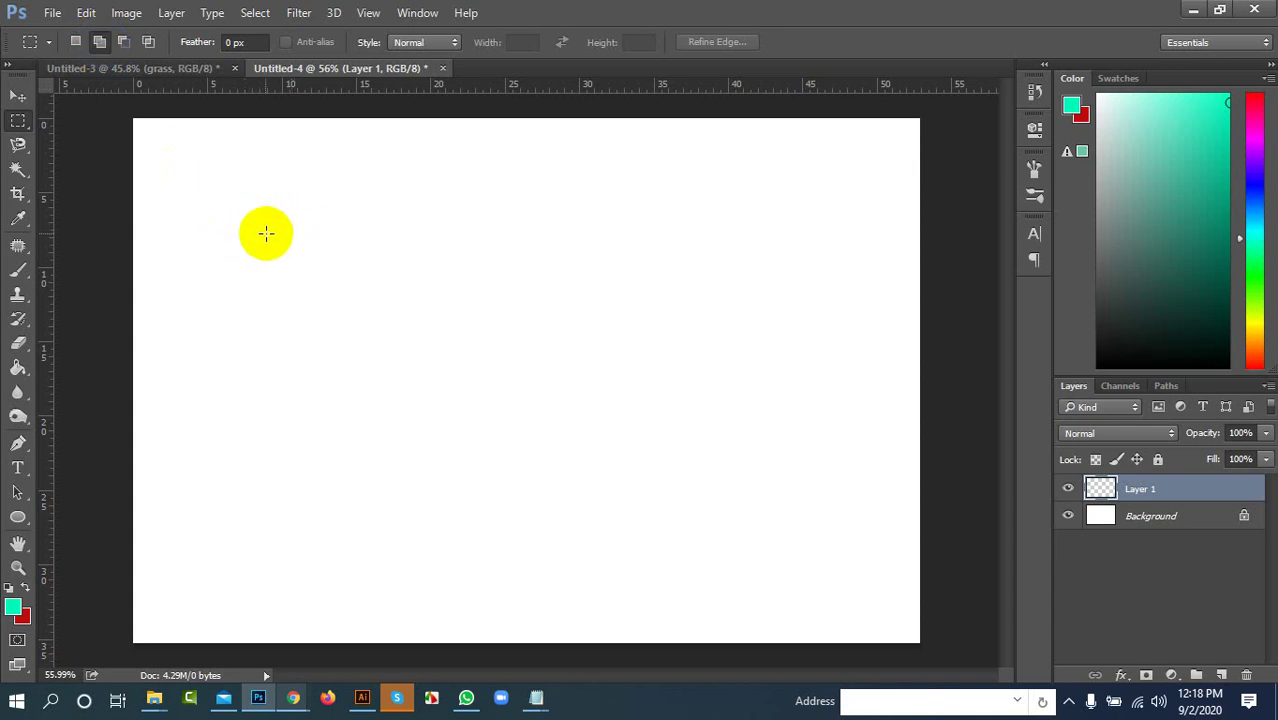
left_click_drag(194, 154, 441, 349)
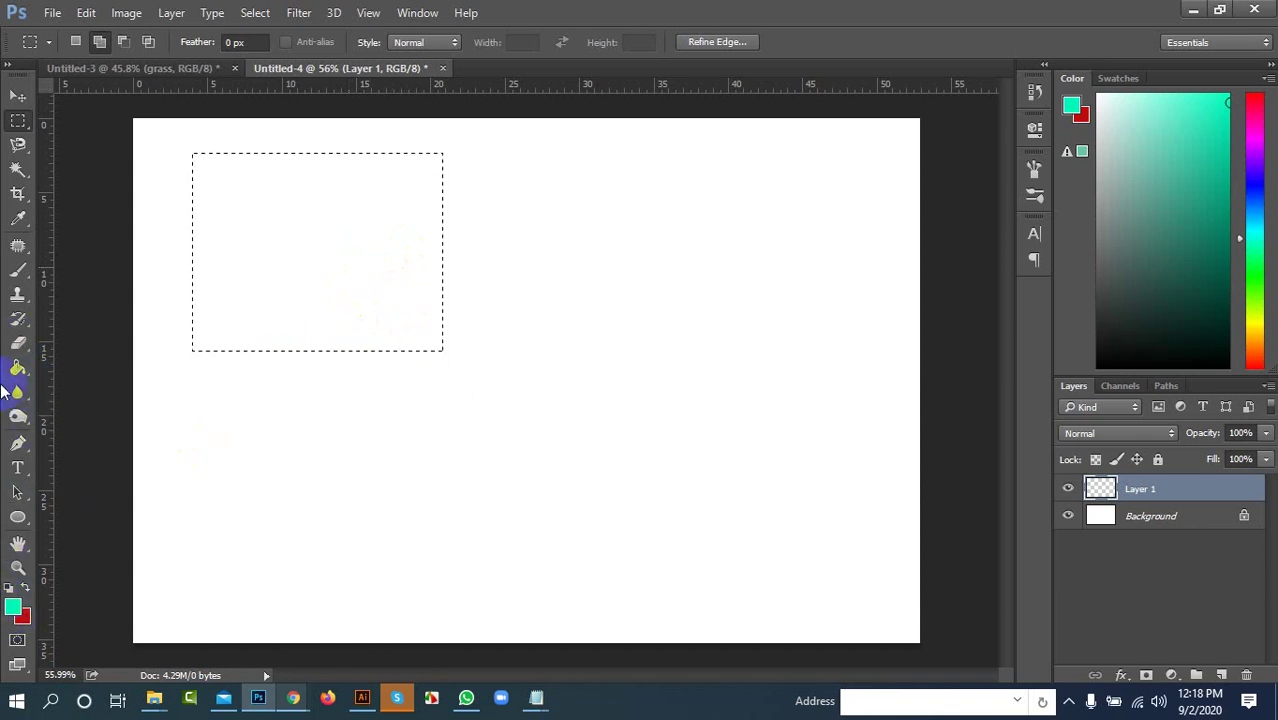
Step: Try filling the rectangular selection with the turquoise foreground colour using the Paint Bucket, and undo the fill
left_click(17, 367)
left_click(278, 256)
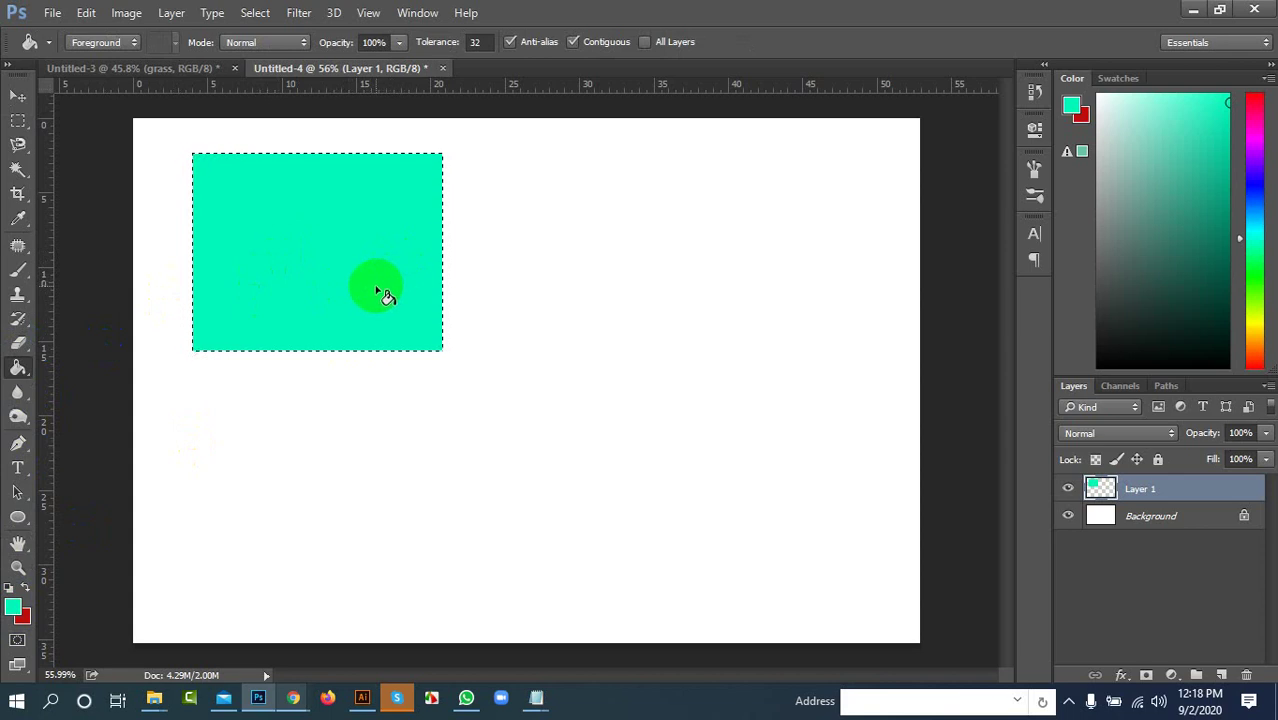
key("ctrl+z")
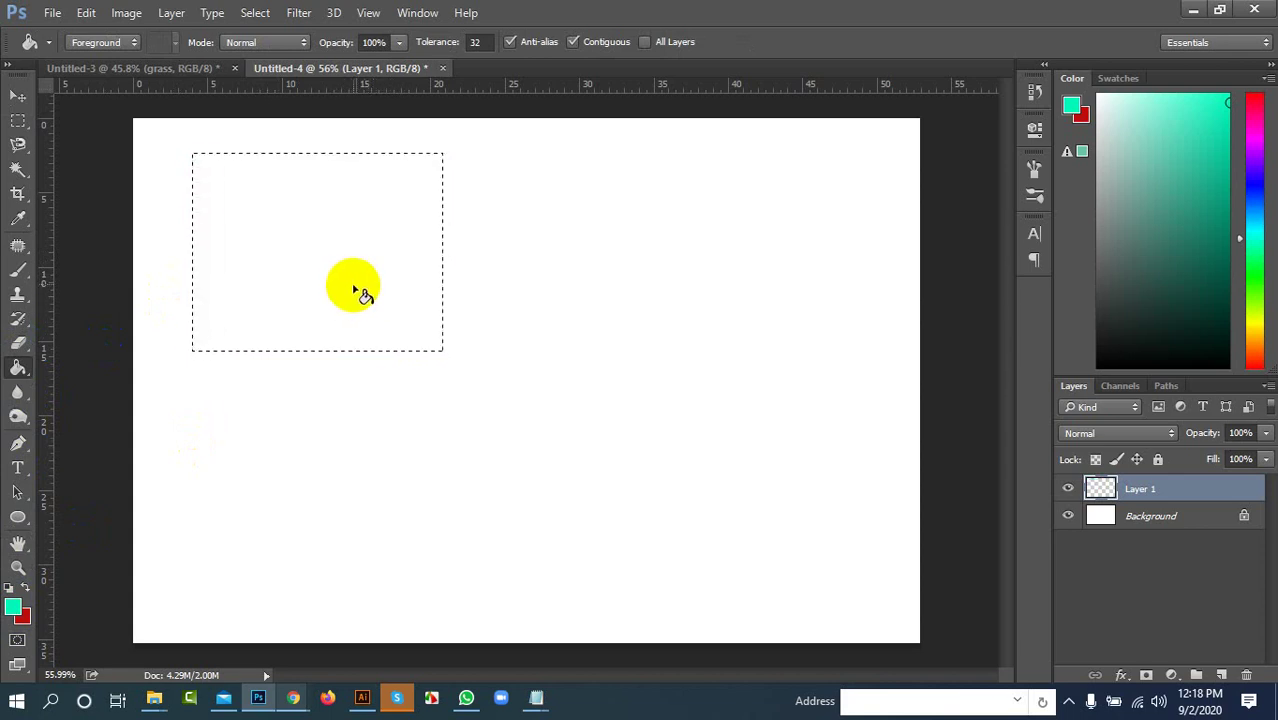
Step: Add a second rectangle to the selection with the Rectangular Marquee, overlapping the lower-right corner of the first one
left_click(17, 120)
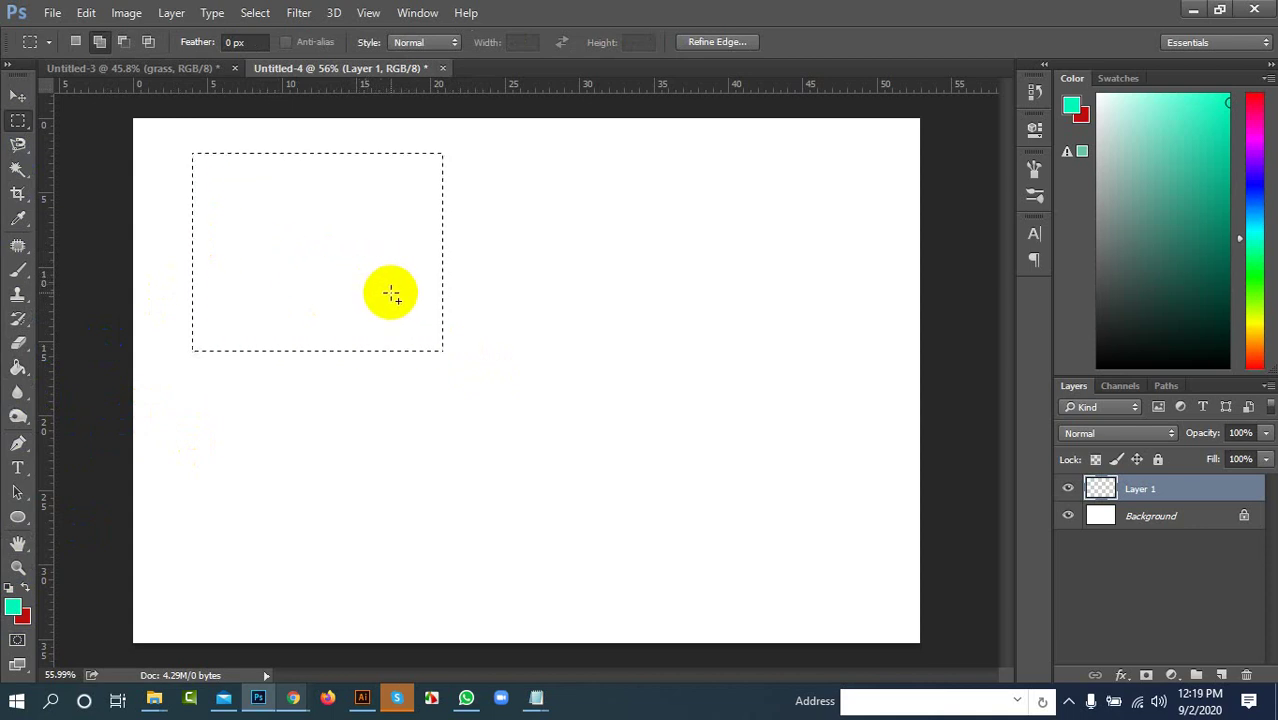
left_click_drag(391, 293, 563, 471)
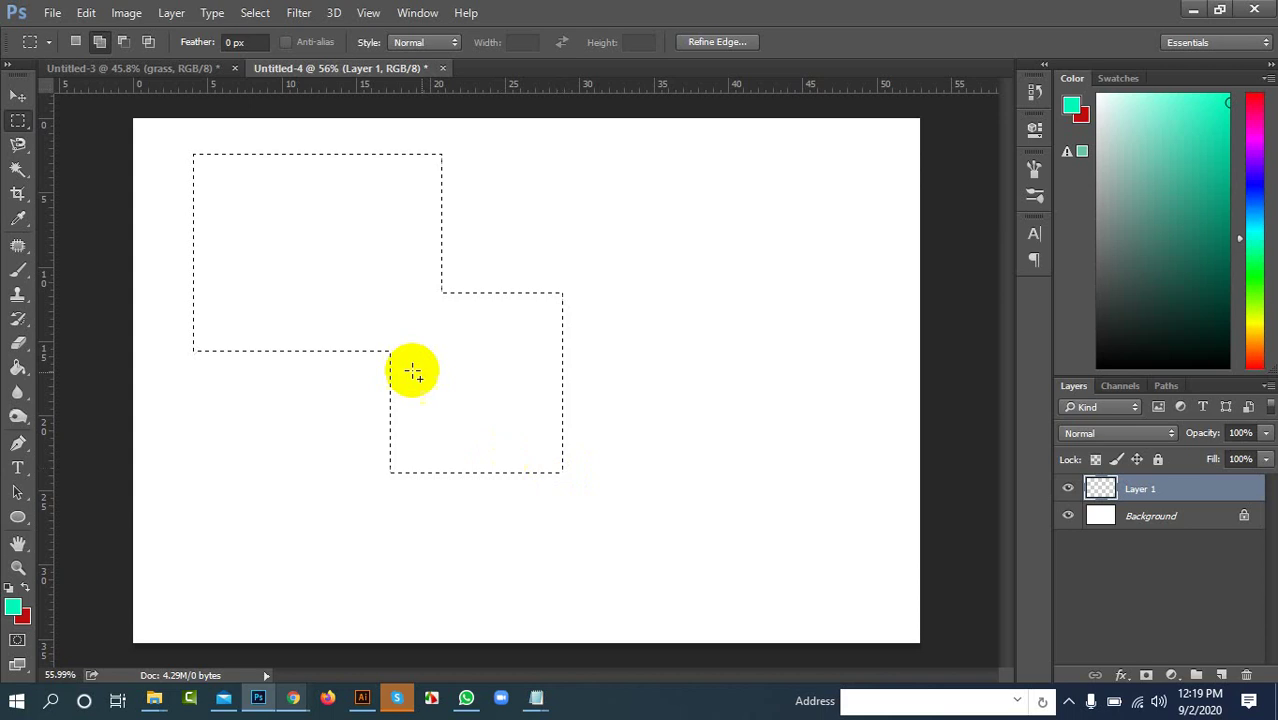